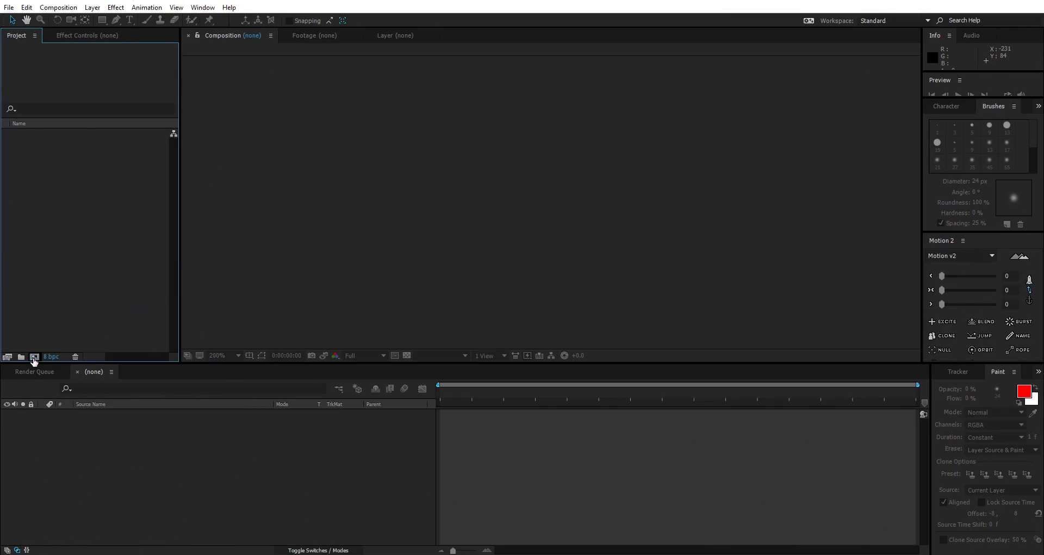
Create a 1920 × 1080 px composition with an unlocked aspect ratio and a duration of 10 seconds
click(34, 356)
click(176, 161)
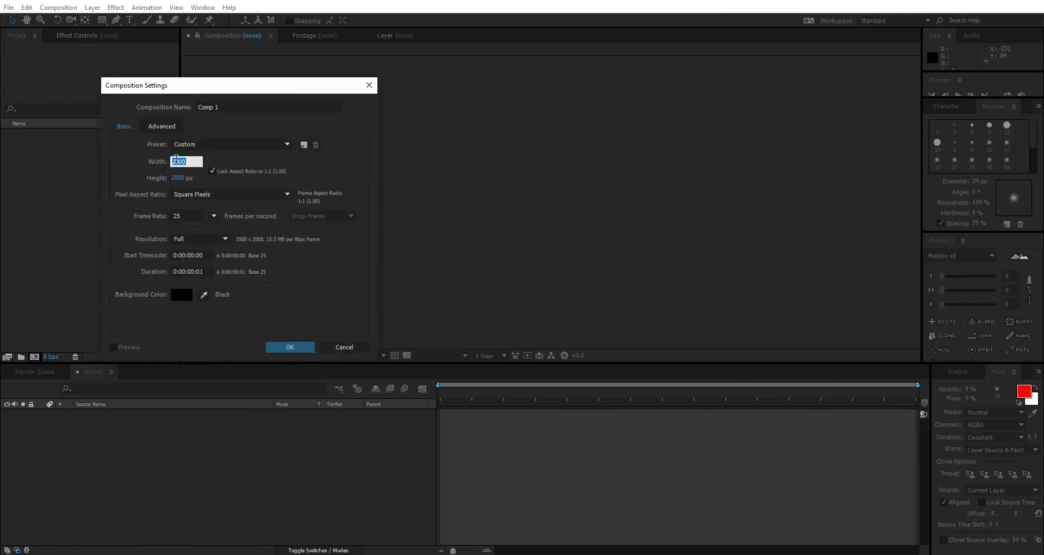
text(1920)
key(Tab)
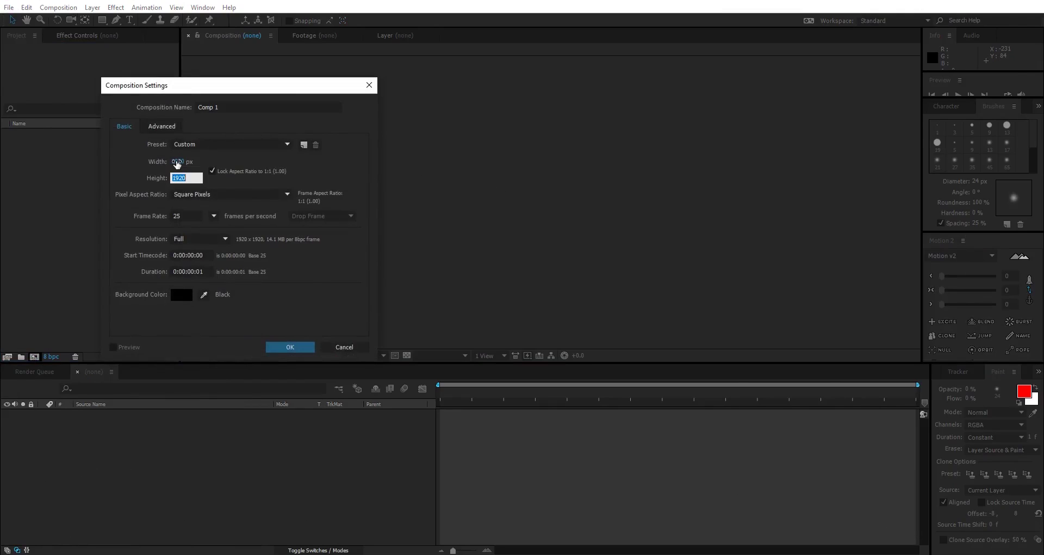
click(212, 171)
click(176, 180)
text(1080)
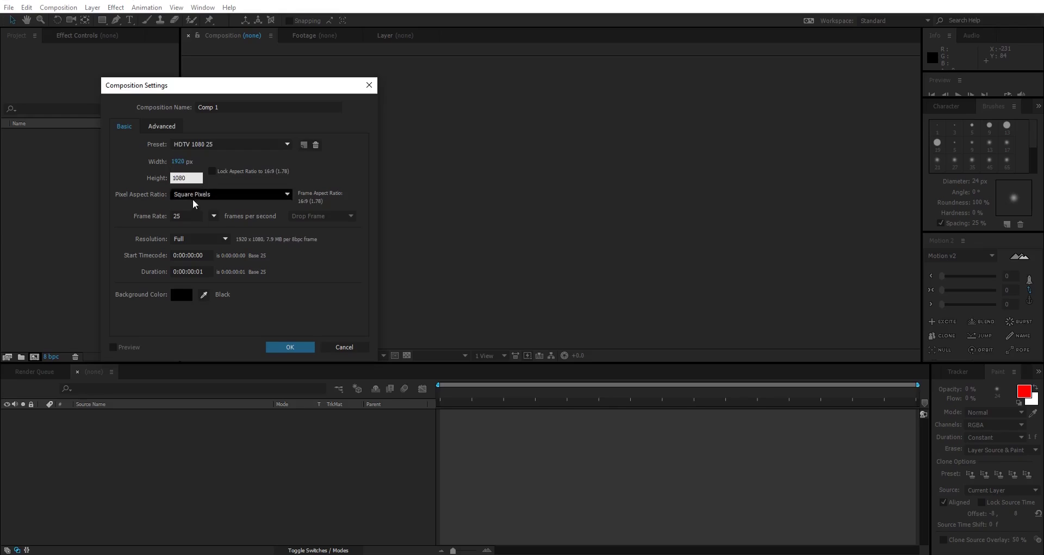
click(197, 271)
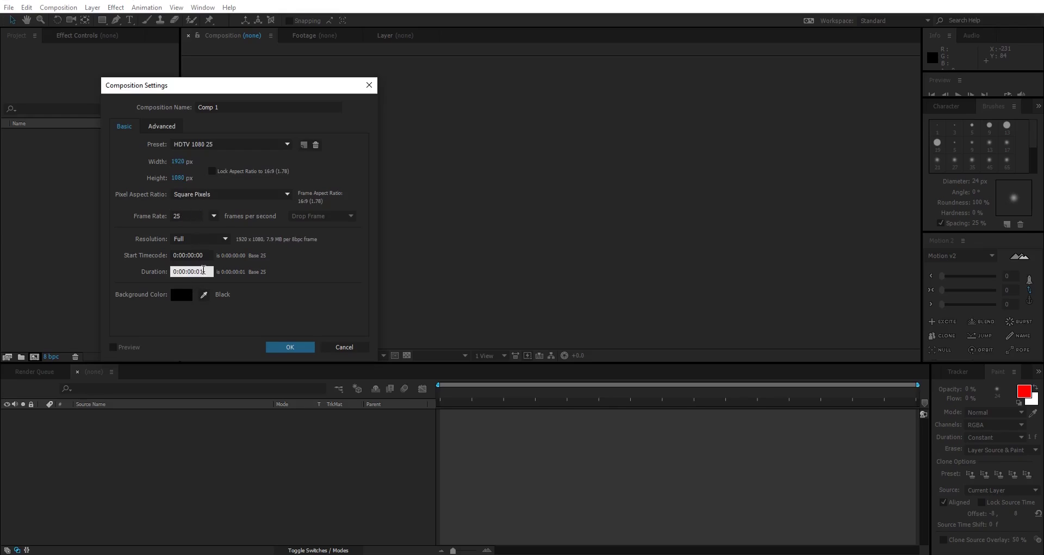
key(BackSpace)
text(0)
key(Return)
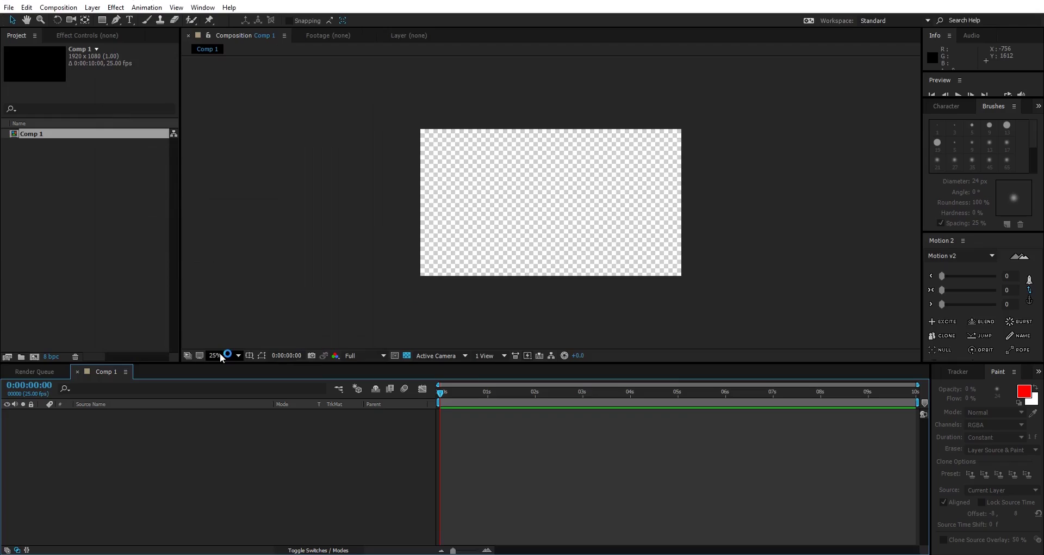
Import the Buildings, Track Vector, Train cabin, train engine and tree-line PNG images into the project
click(217, 355)
click(250, 170)
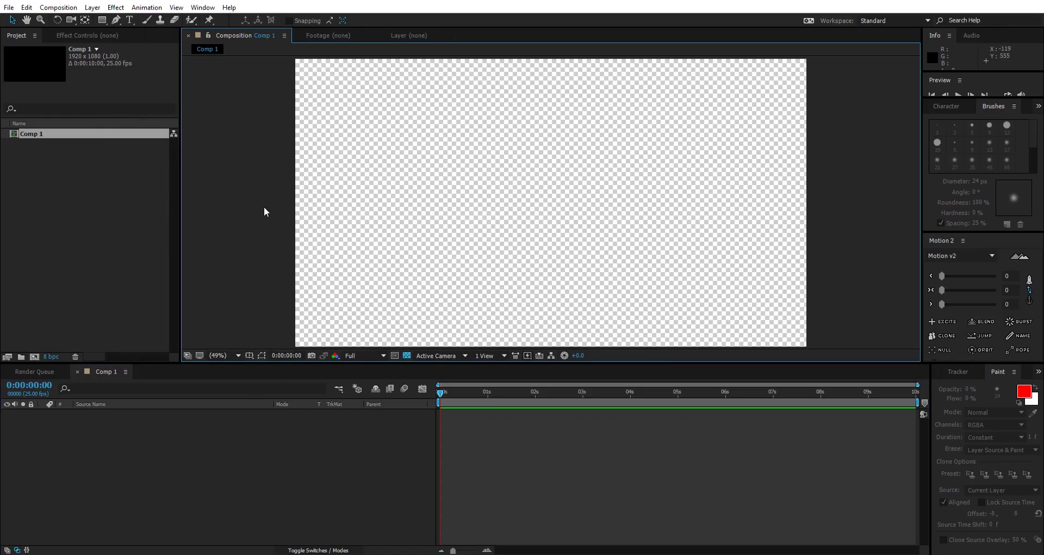
drag(250, 278, 37, 150)
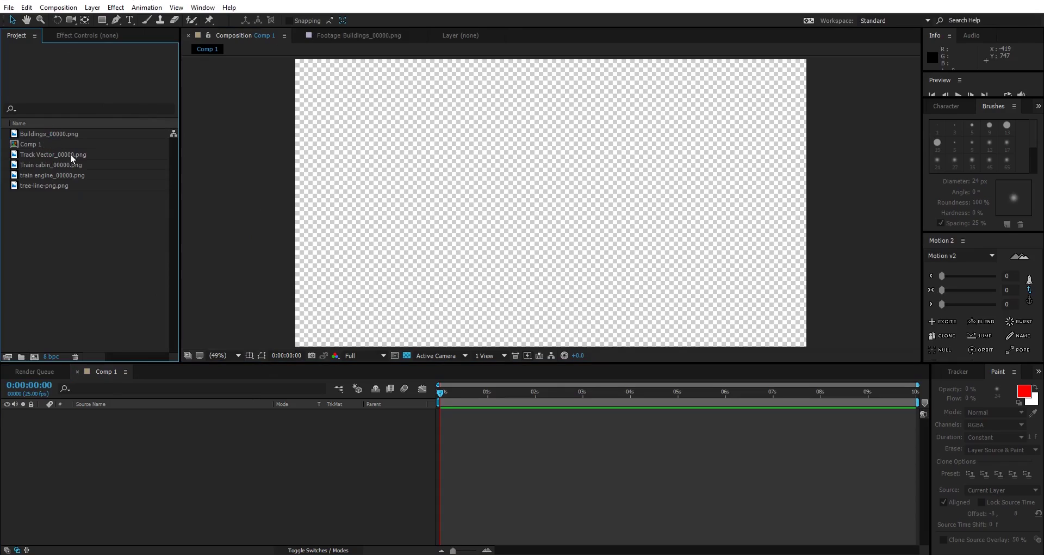
Preview each imported PNG in turn: buildings, track, train cabin, train engine and tree line
double_click(29, 135)
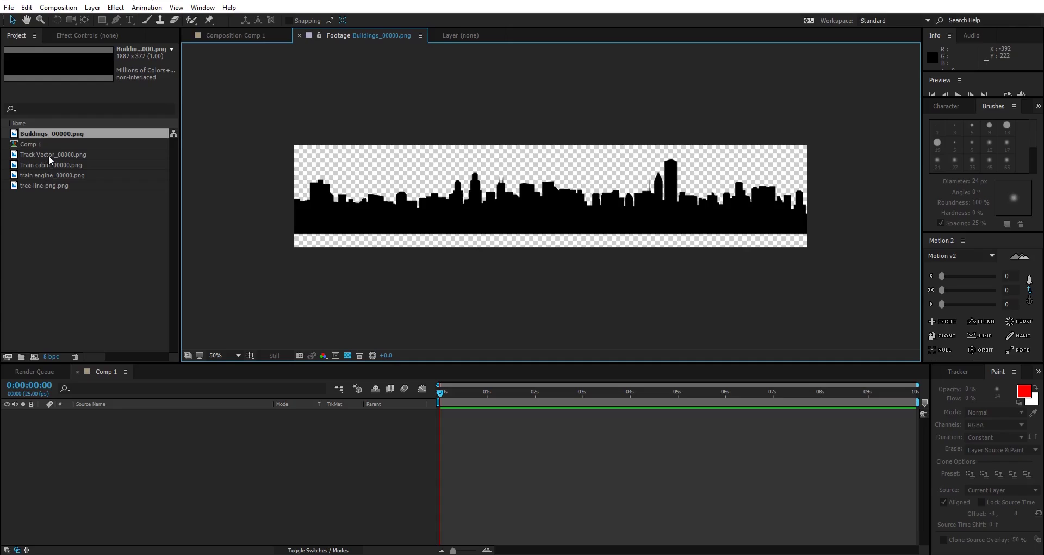
double_click(37, 154)
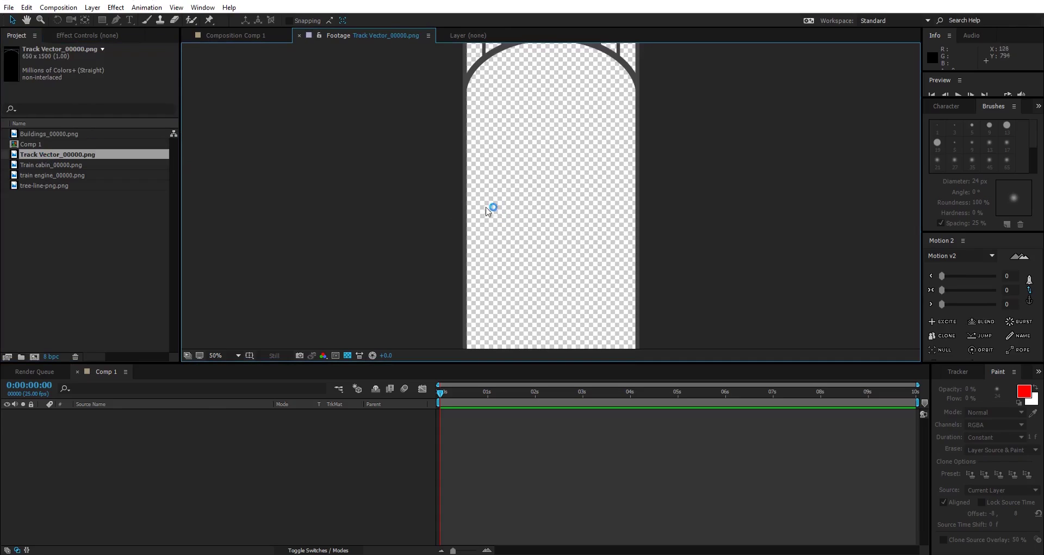
key(comma)
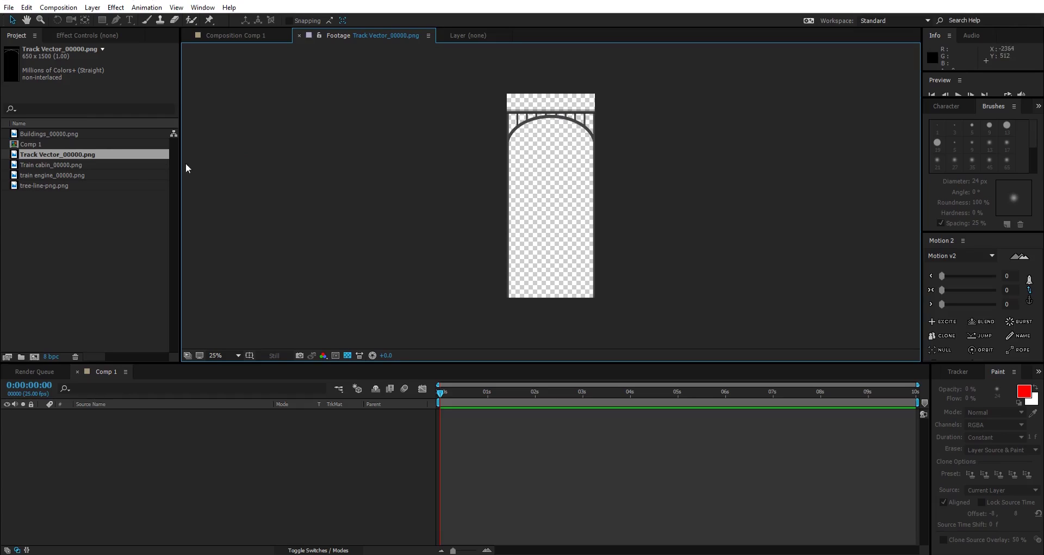
double_click(51, 166)
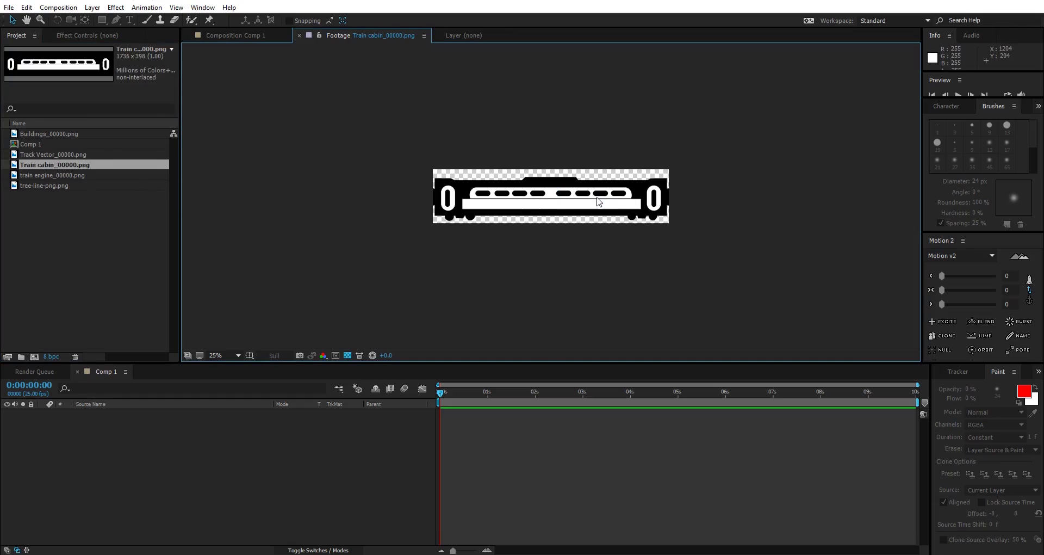
click(57, 174)
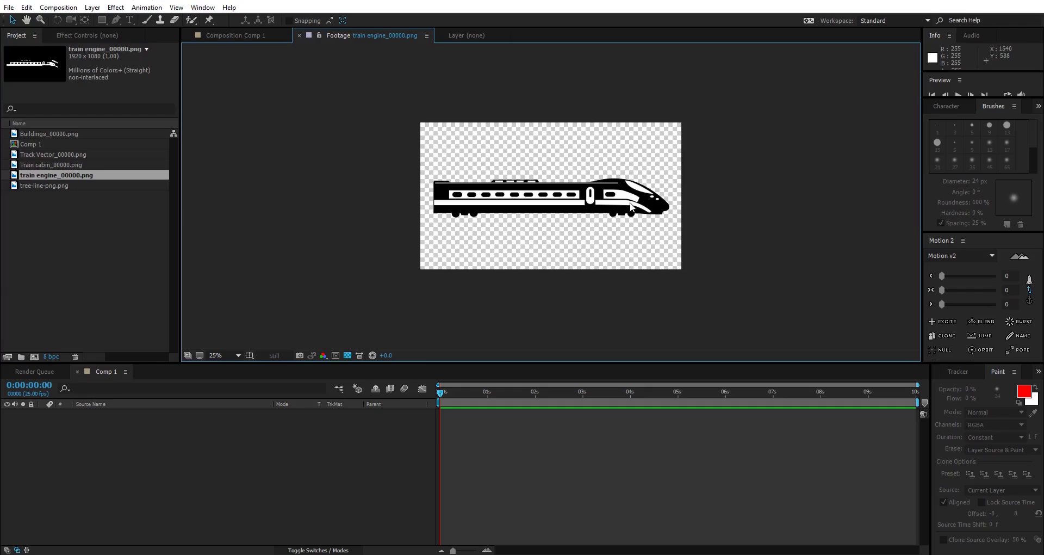
double_click(34, 185)
click(70, 226)
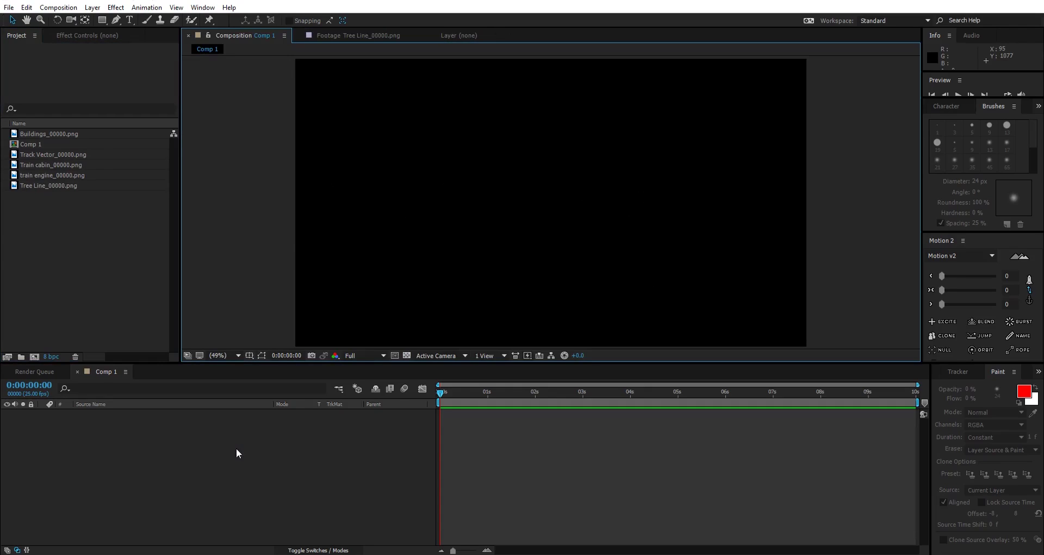
Add a full-frame solid layer named BG to Comp 1
right_click(216, 435)
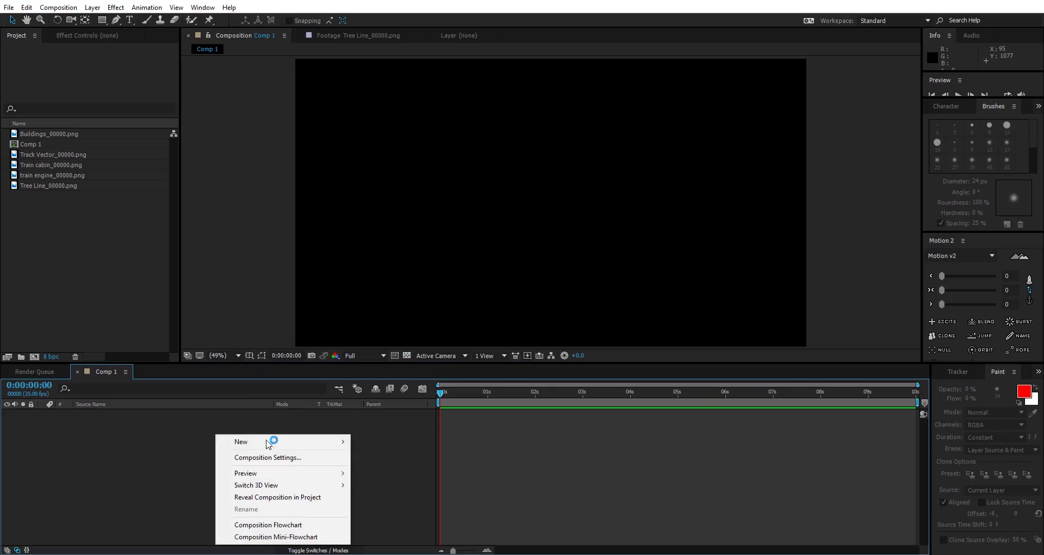
mouse_move(266, 447)
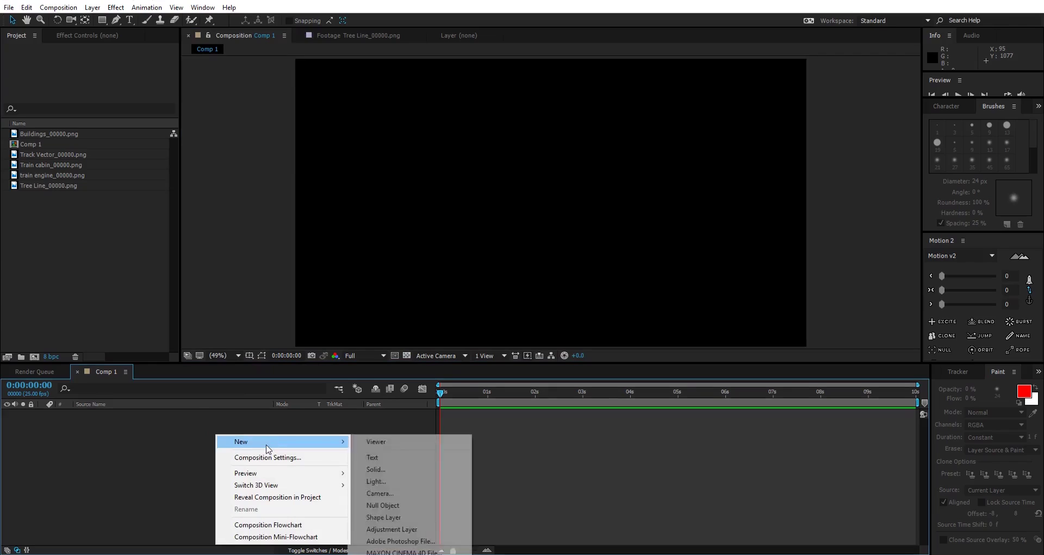
click(374, 471)
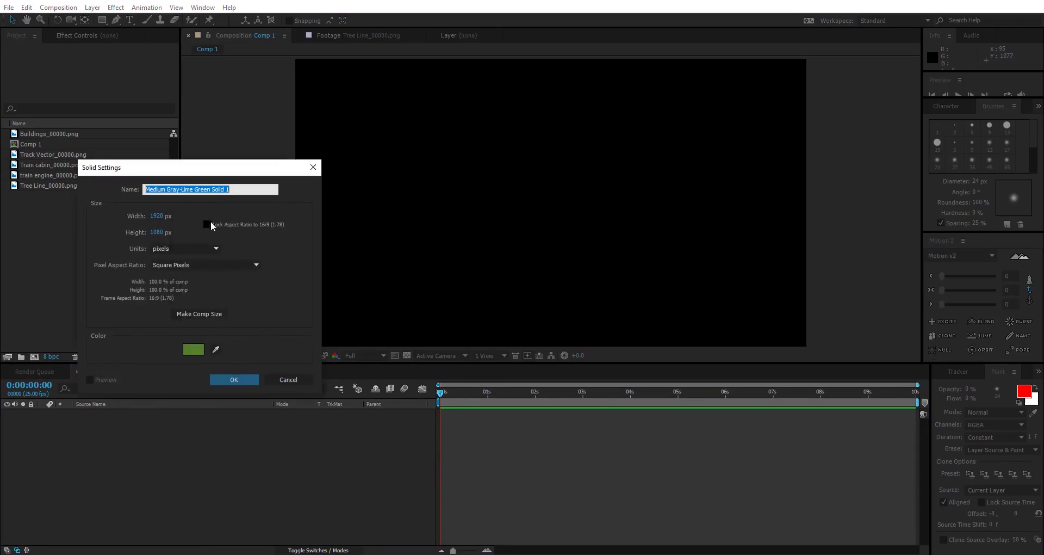
text(BG)
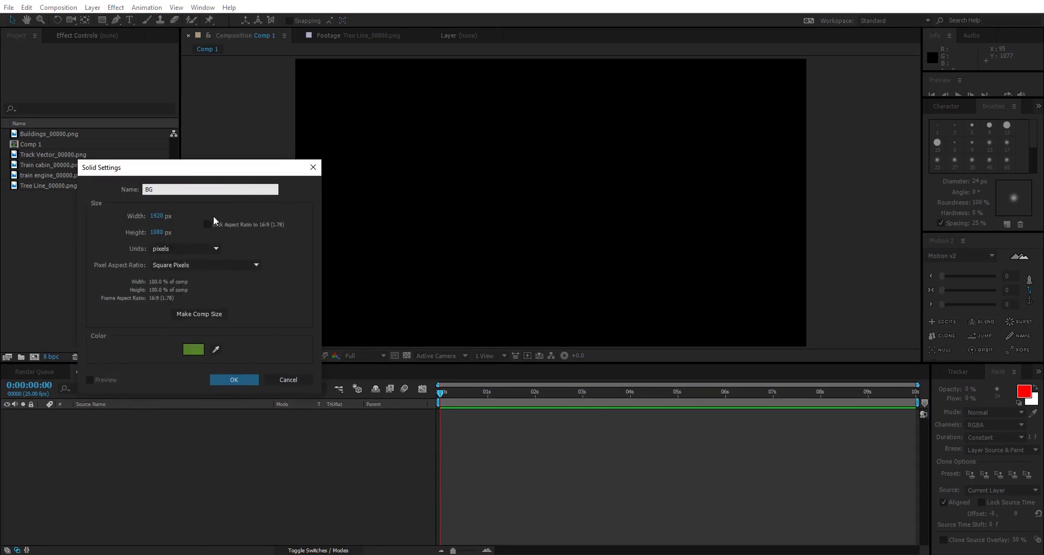
key(Return)
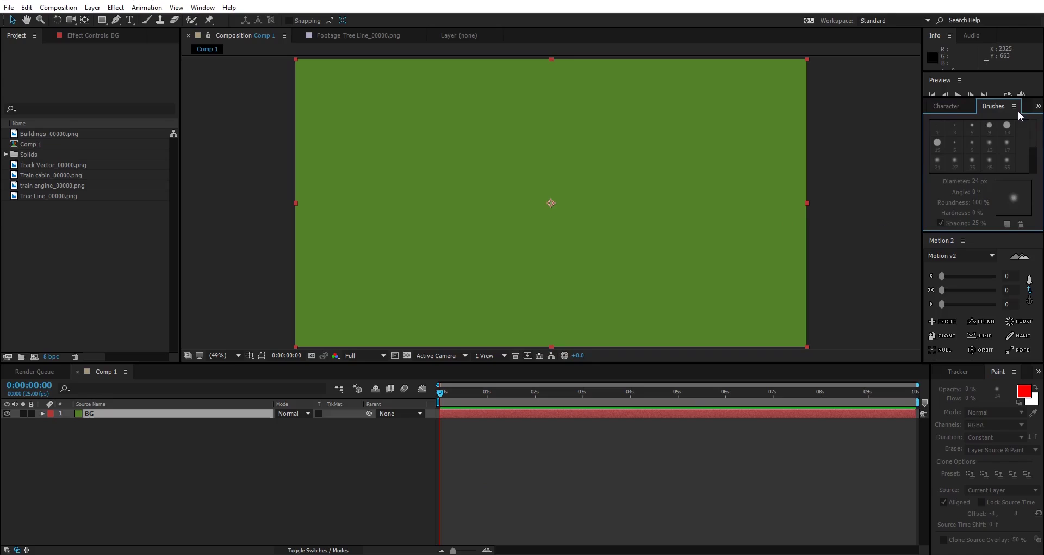
Find the Gradient Ramp effect and apply it to the BG layer
click(1038, 106)
click(1006, 132)
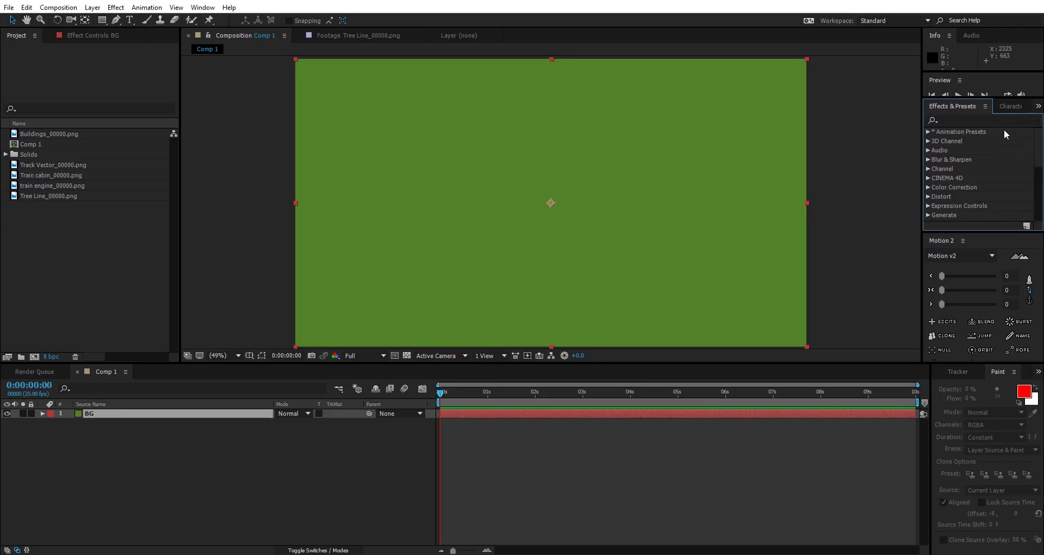
click(966, 120)
text(r)
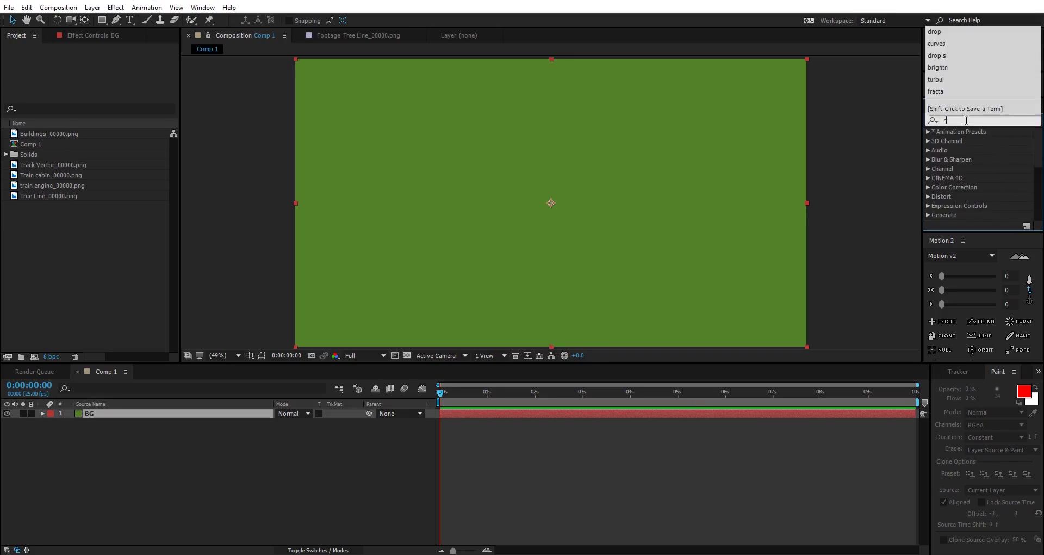
text(amp)
click(967, 142)
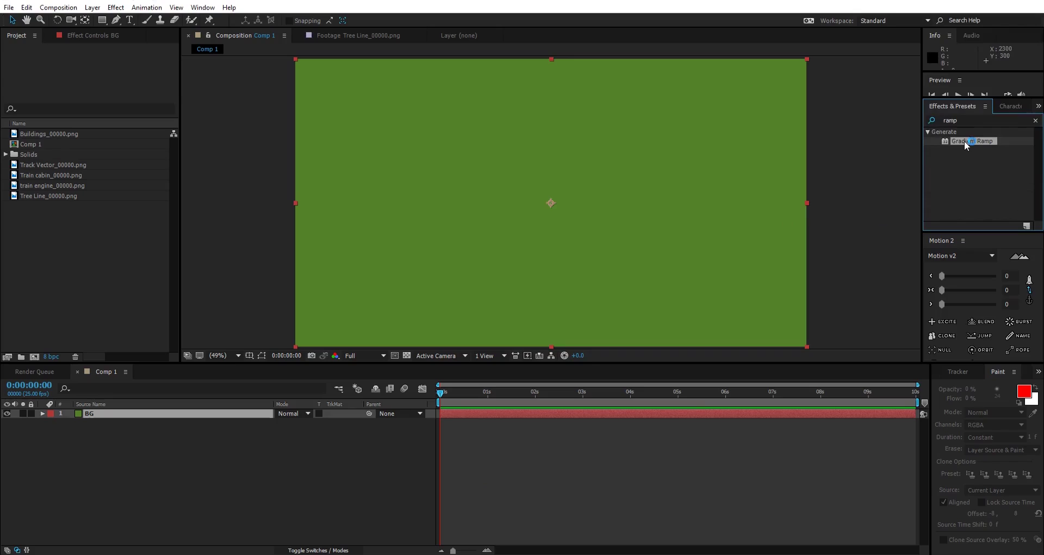
drag(967, 144, 93, 421)
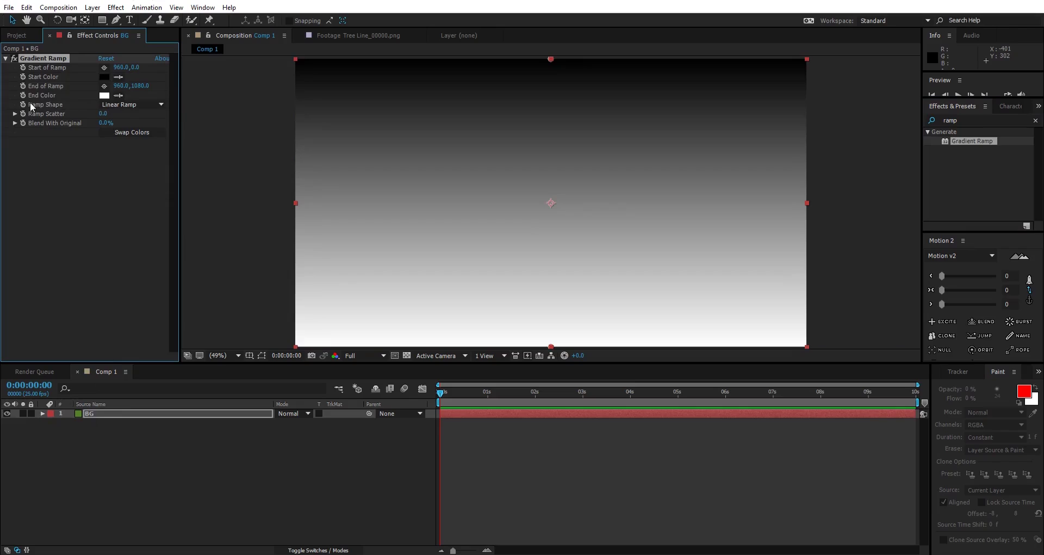
Make the BG gradient a Radial Ramp with swapped colors and a teal start color
click(120, 104)
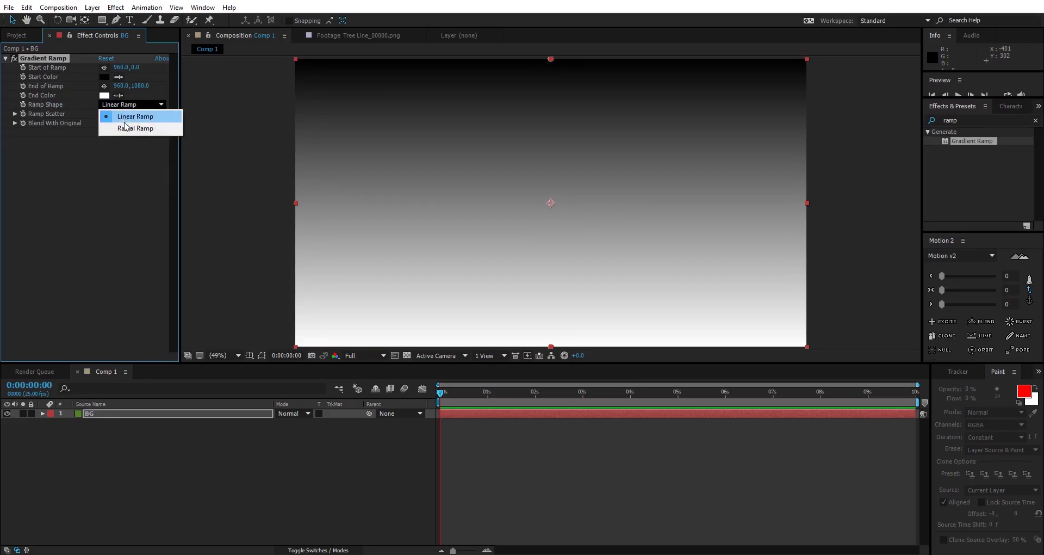
click(127, 129)
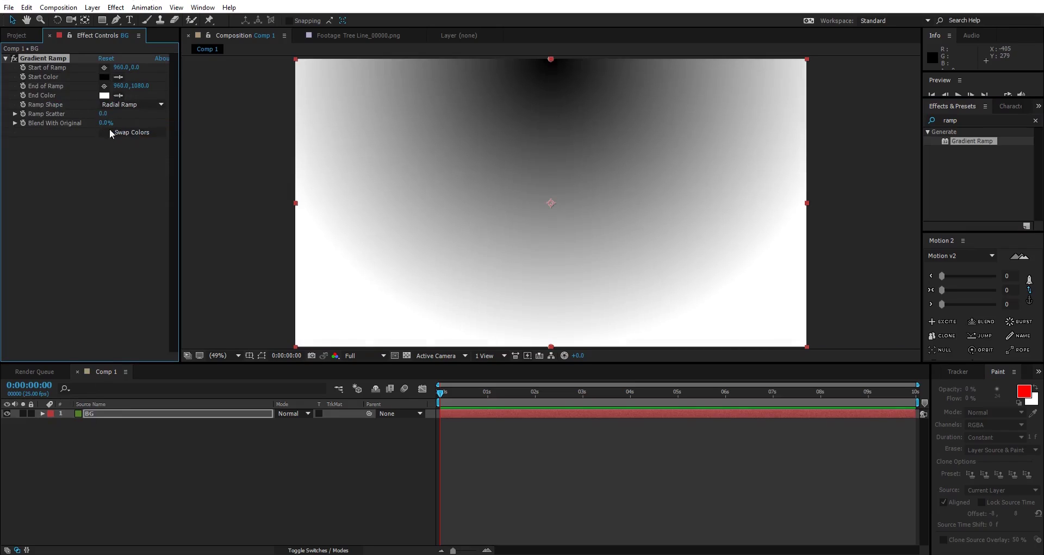
click(118, 133)
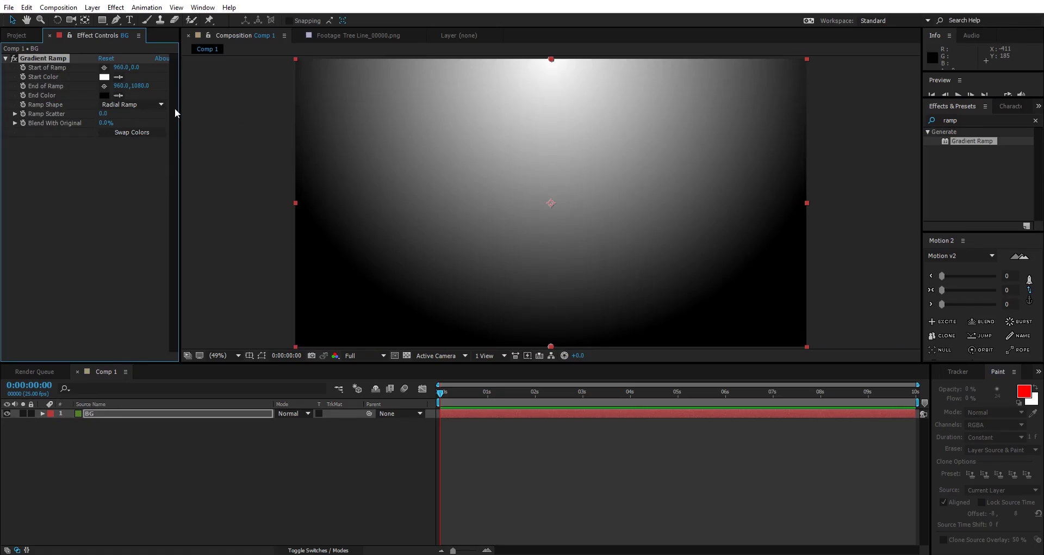
click(106, 76)
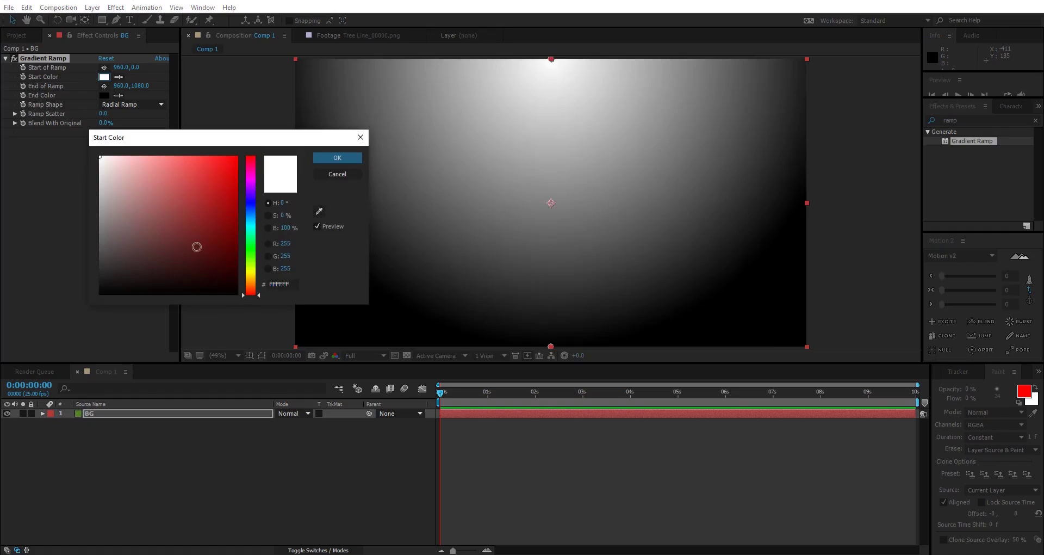
drag(197, 247, 199, 221)
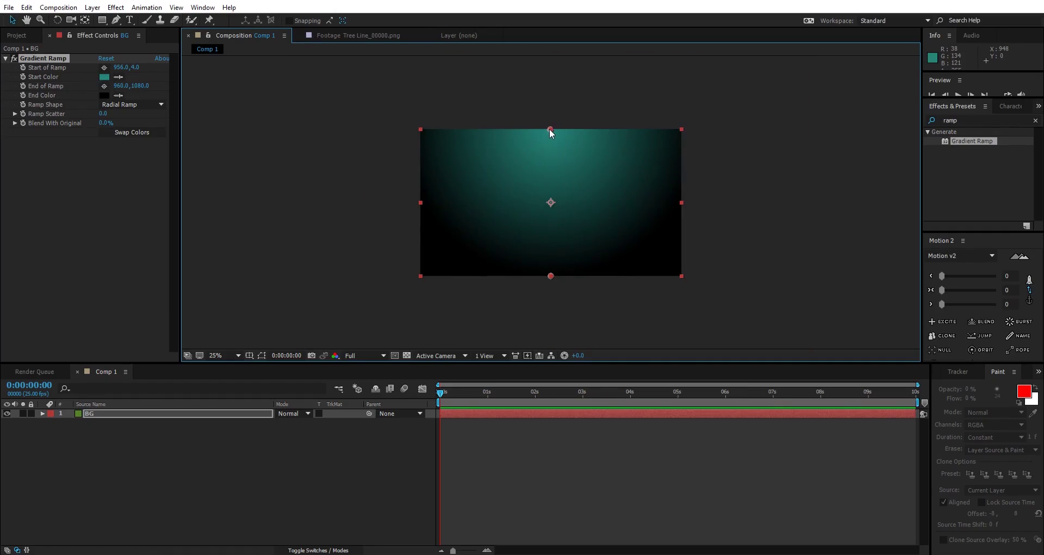
Reposition the ramp's start point above the frame, slightly left of center, and its end point beyond the lower-right corner
drag(551, 128, 452, 115)
drag(552, 277, 720, 318)
drag(694, 354, 685, 353)
drag(453, 115, 527, 106)
click(251, 265)
key(shift+slash)
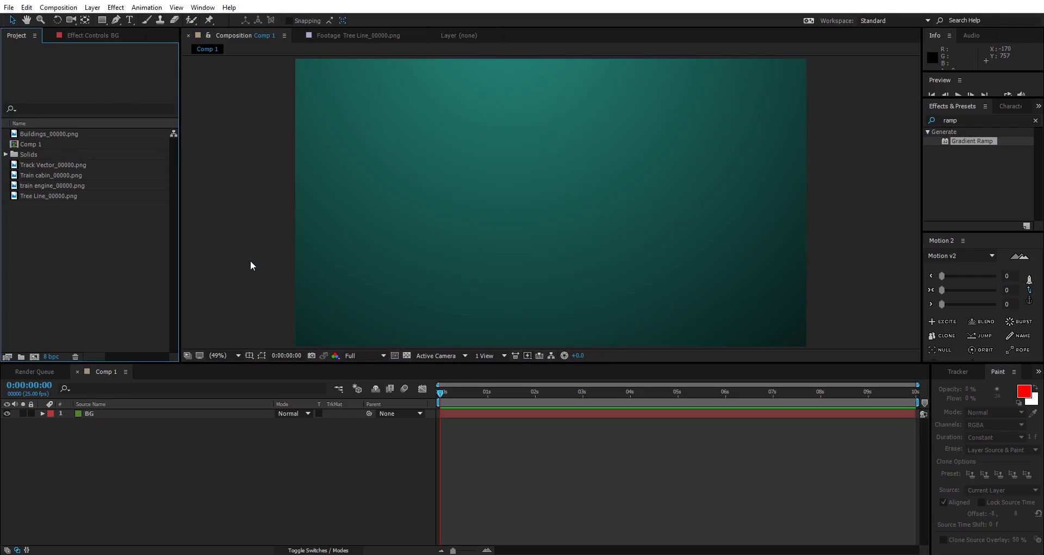
Place Buildings_00000.png above the BG layer and scale it down proportionally to a small skyline at the frame's center
drag(43, 134, 85, 418)
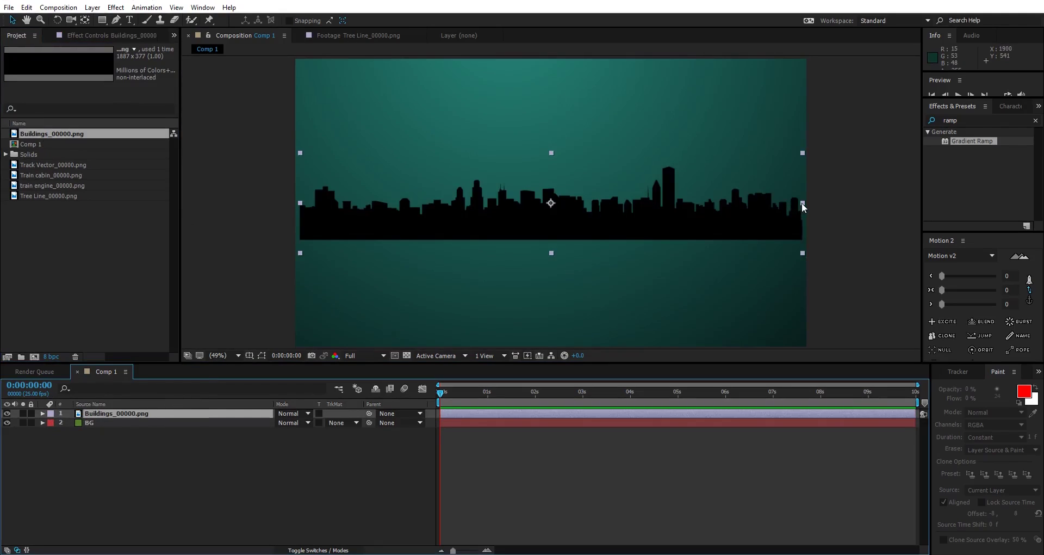
drag(801, 203, 625, 202)
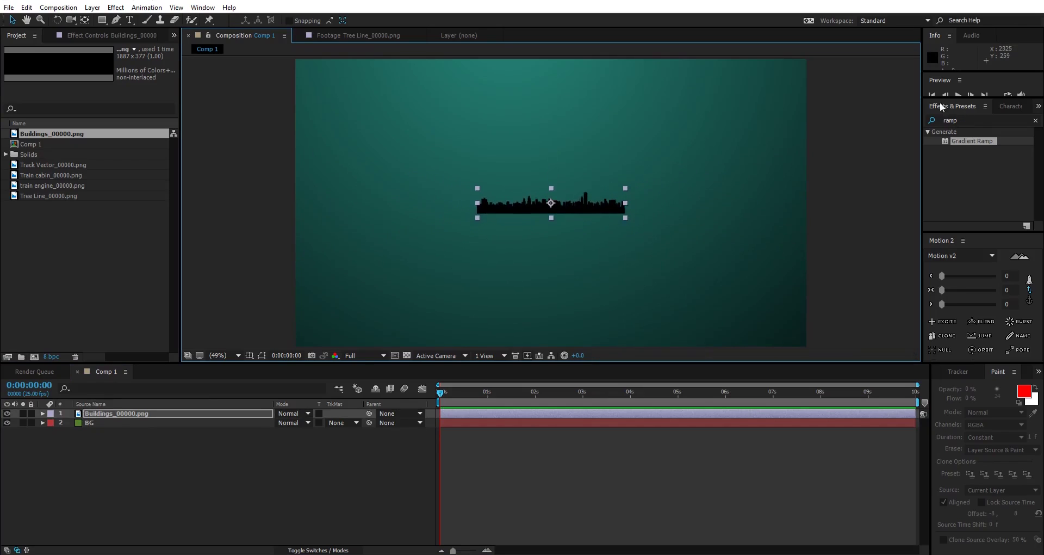
Apply the Motion Tile effect to the Buildings layer and enable Mirror Edges
click(969, 118)
text(motion)
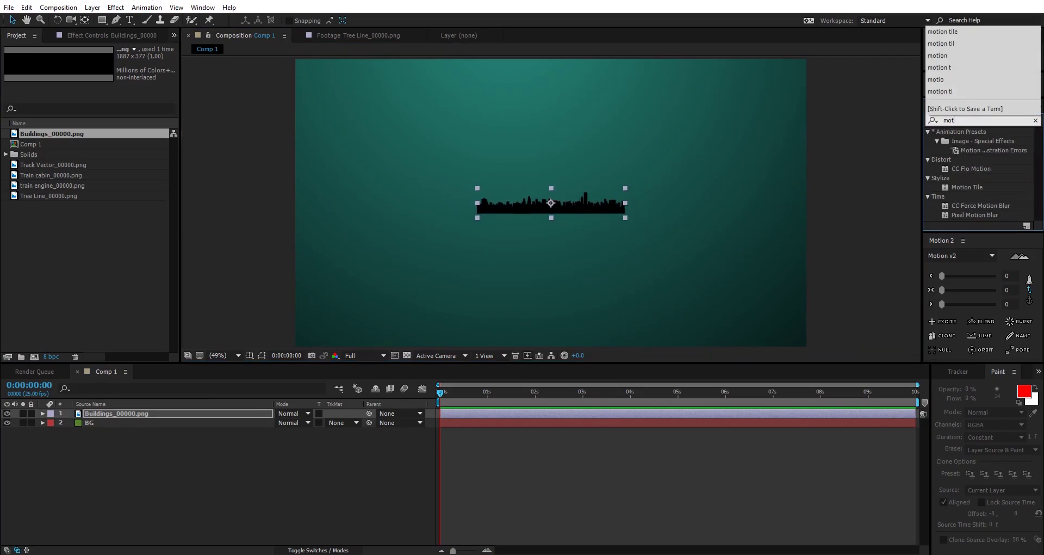
click(947, 181)
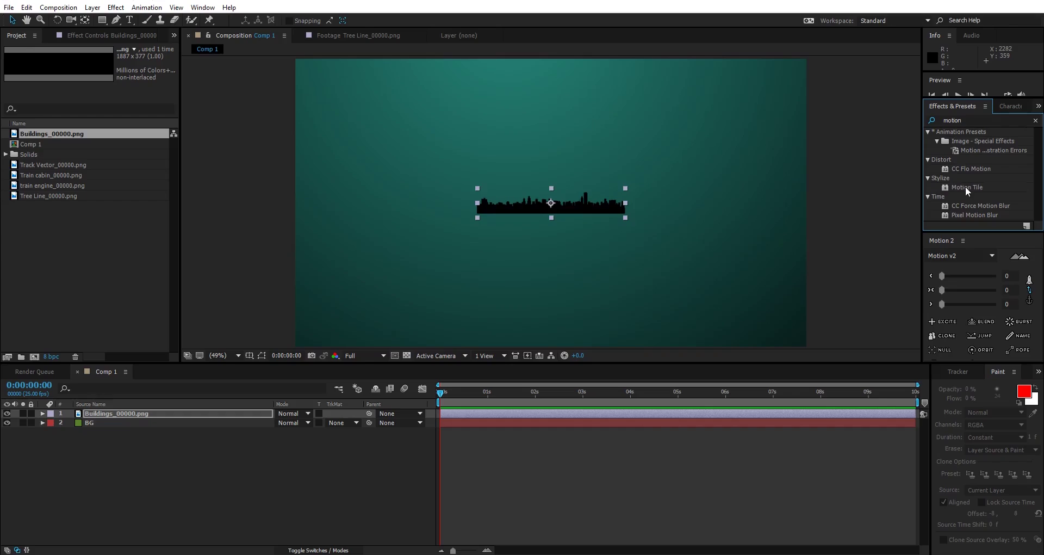
drag(967, 187, 122, 413)
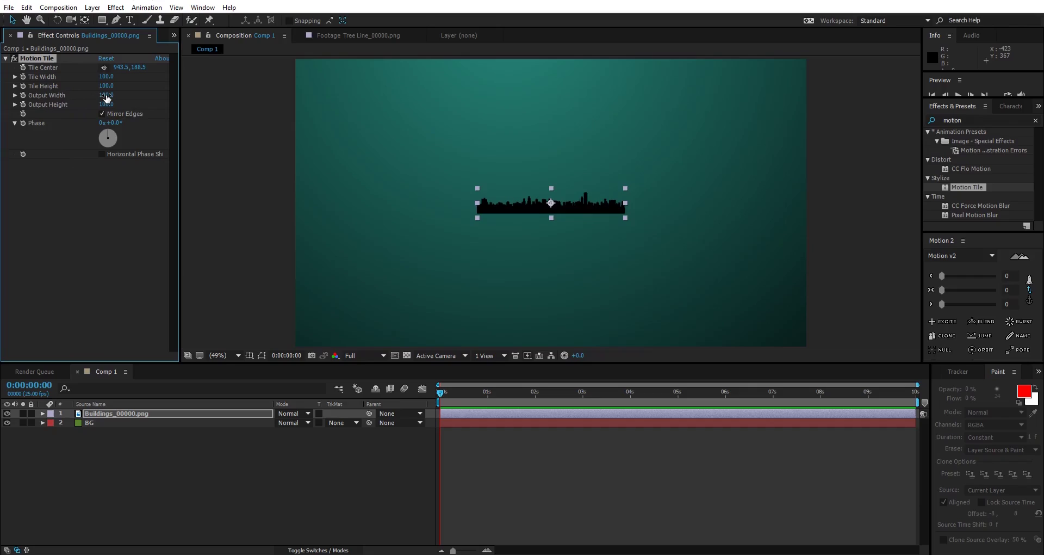
Set the Buildings layer's Motion Tile Output Width to 600 so the skyline spans the whole frame
mouse_move(107, 98)
mouse_down()
mouse_move(128, 98)
mouse_move(117, 99)
mouse_up()
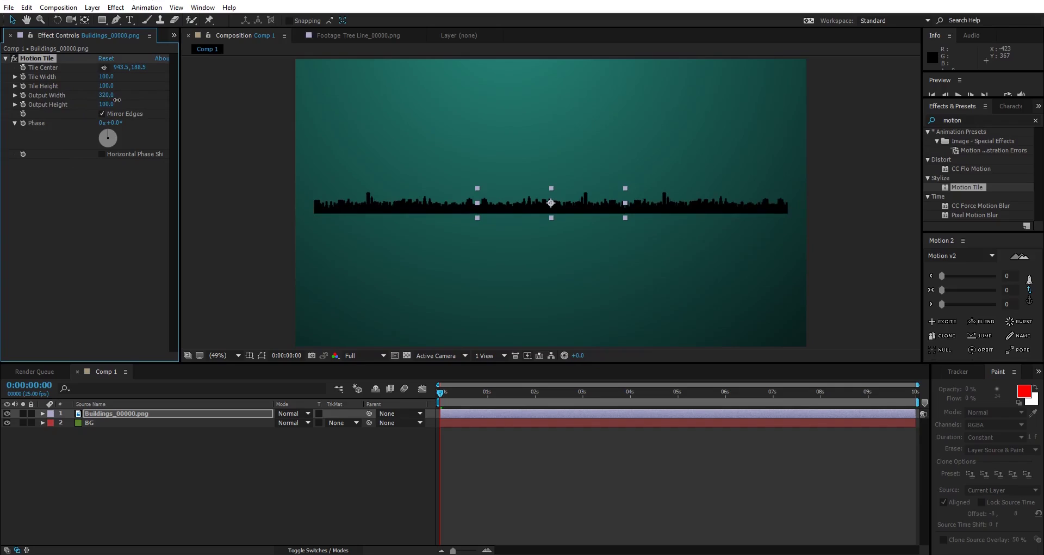
drag(117, 100, 125, 100)
click(106, 95)
text(6)
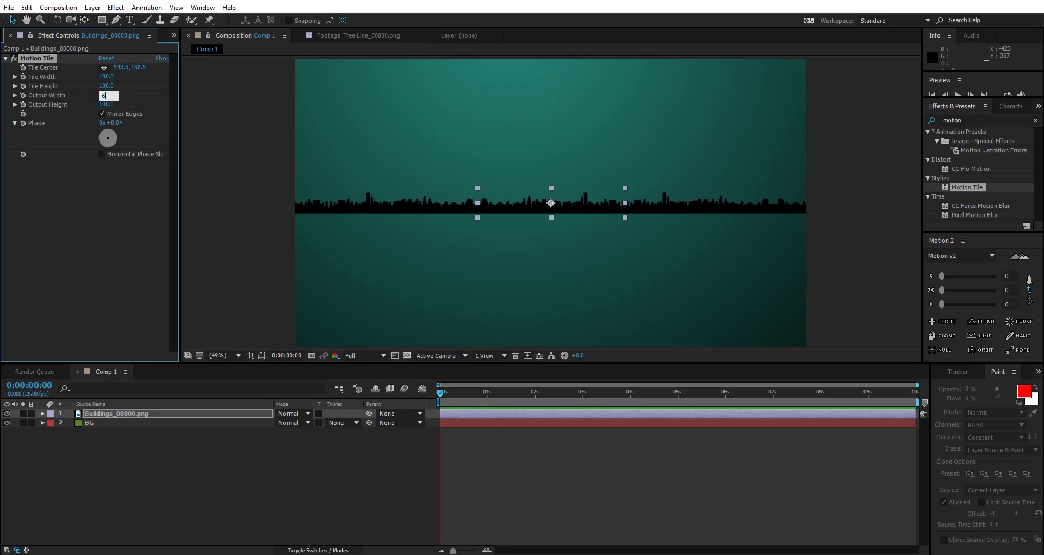
text(00)
key(Return)
Place Tree Line_00000.png above the Buildings layer, scale it up past the frame's width and move it to the frame's lower edge
click(174, 35)
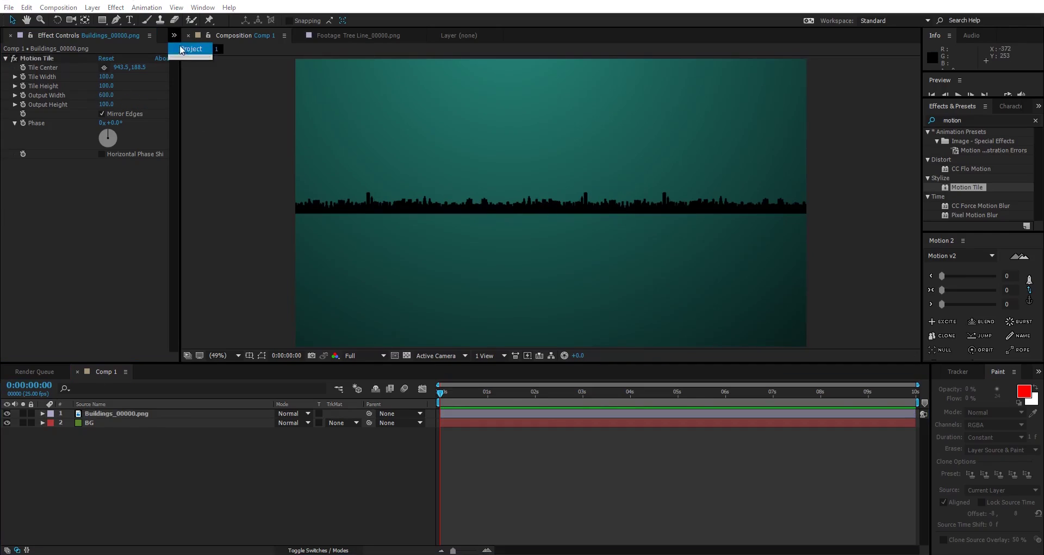
click(192, 48)
click(42, 163)
click(39, 195)
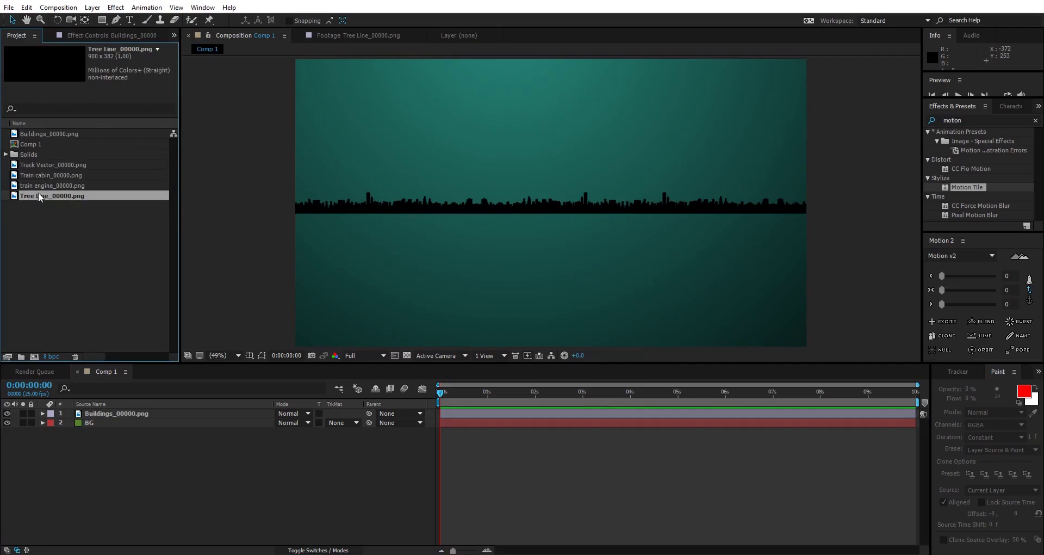
drag(35, 194, 117, 416)
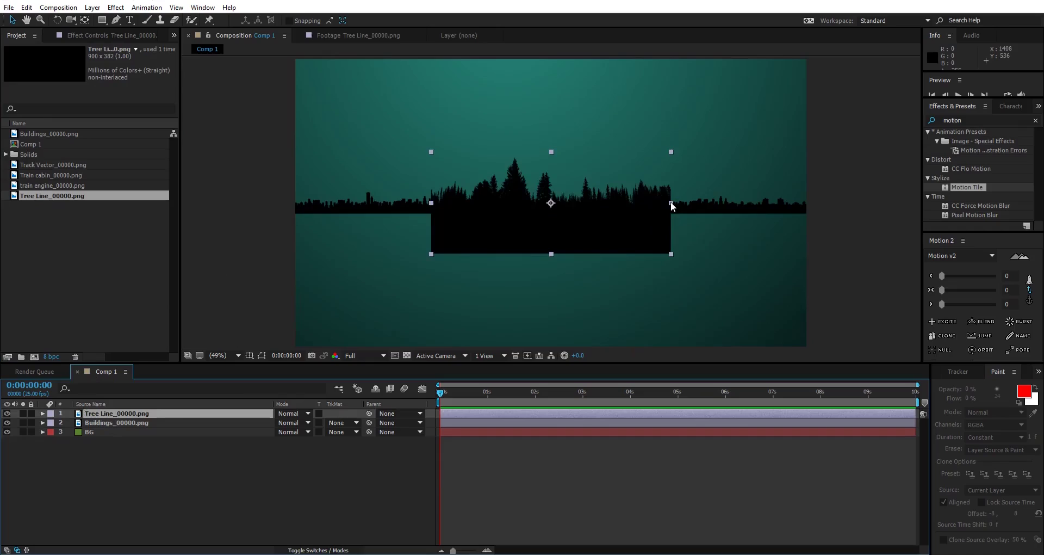
drag(670, 204, 802, 305)
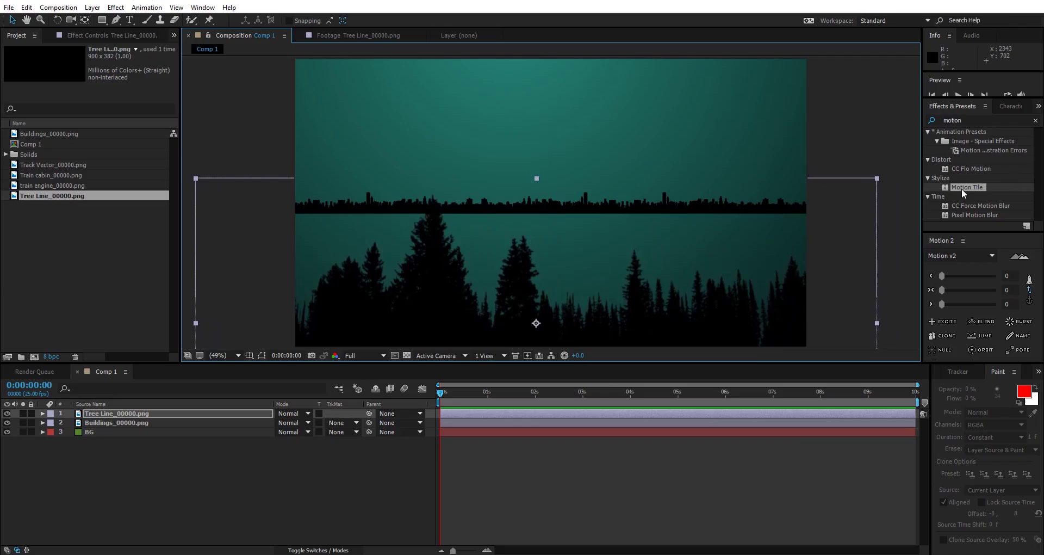
Copy the Motion Tile effect from the Buildings layer to the Tree Line layer
drag(962, 188, 102, 423)
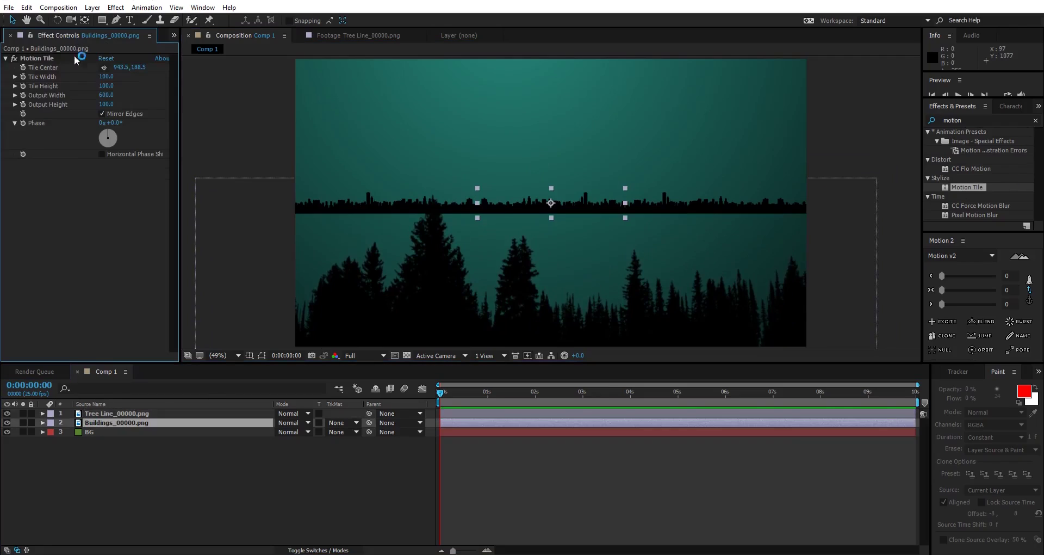
key(c)
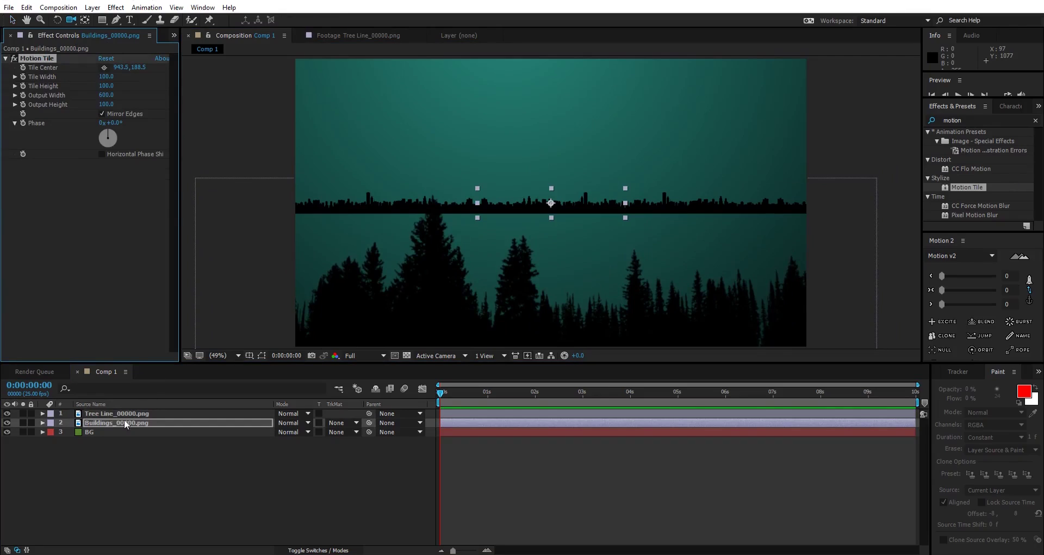
click(105, 416)
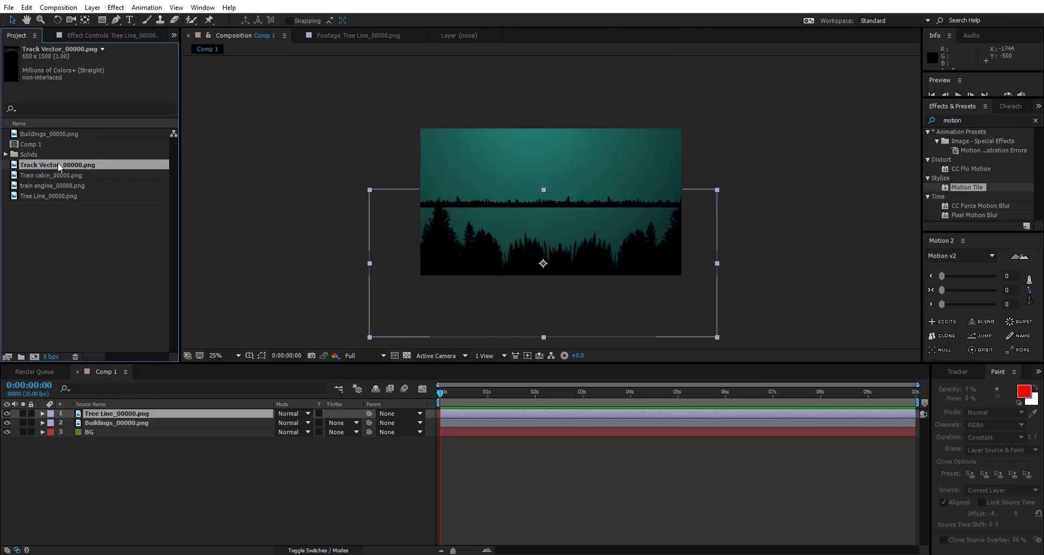
Place a scaled-down Track Vector_00000.png below the Tree Line layer and darken it with legacy Brightness & Contrast at Brightness -45
drag(45, 165, 113, 427)
drag(561, 191, 556, 187)
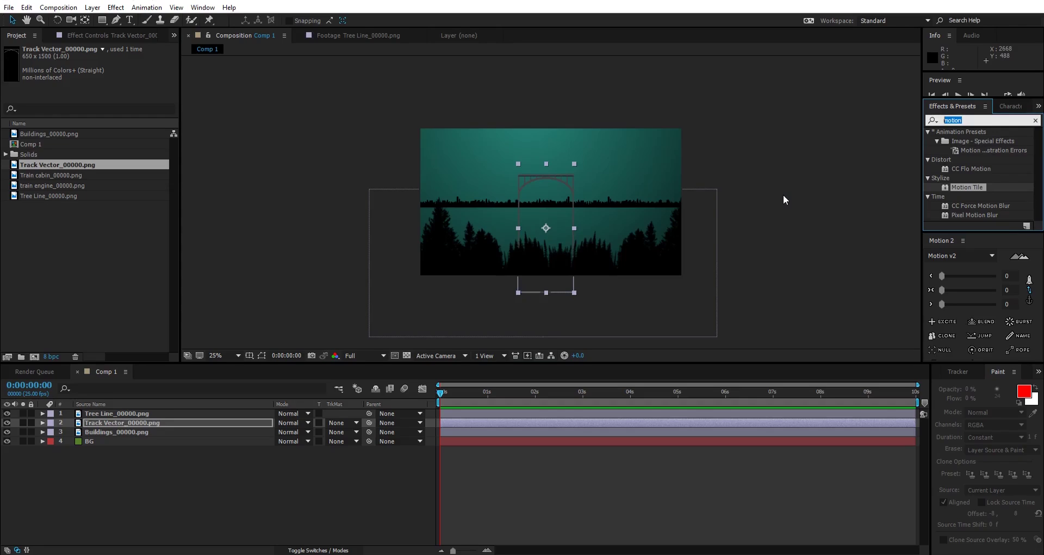
text(brigh)
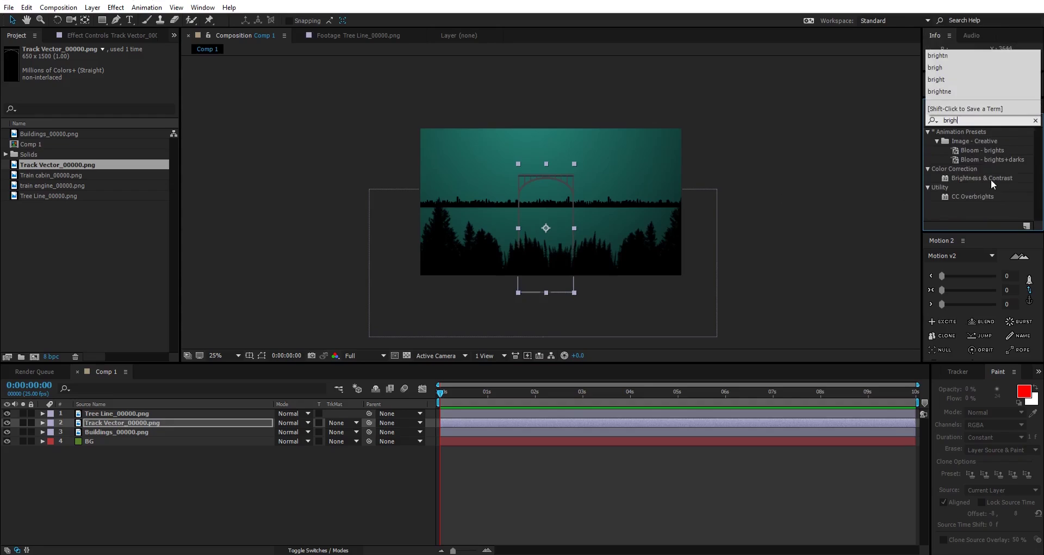
drag(991, 178, 136, 423)
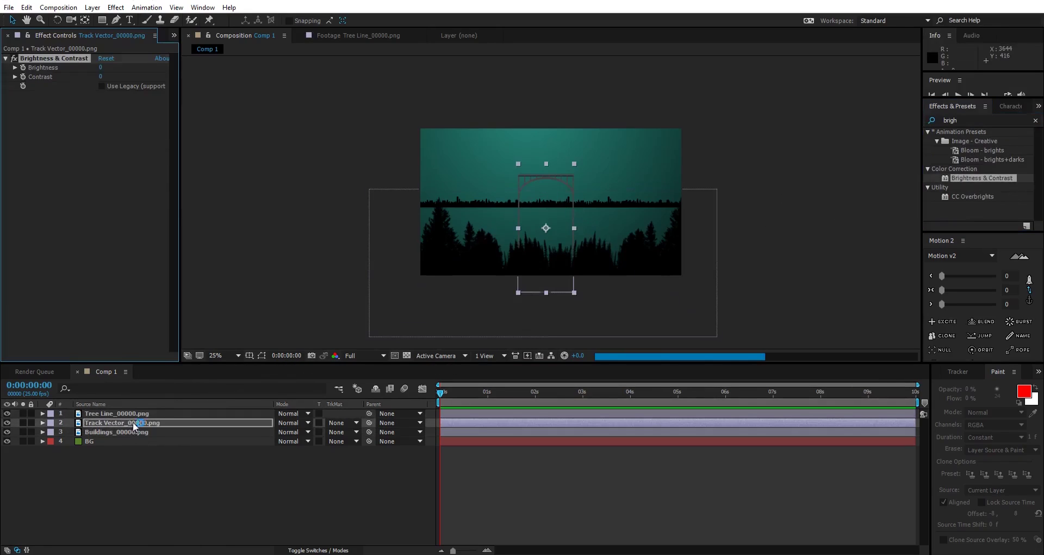
click(100, 85)
drag(101, 68, 77, 72)
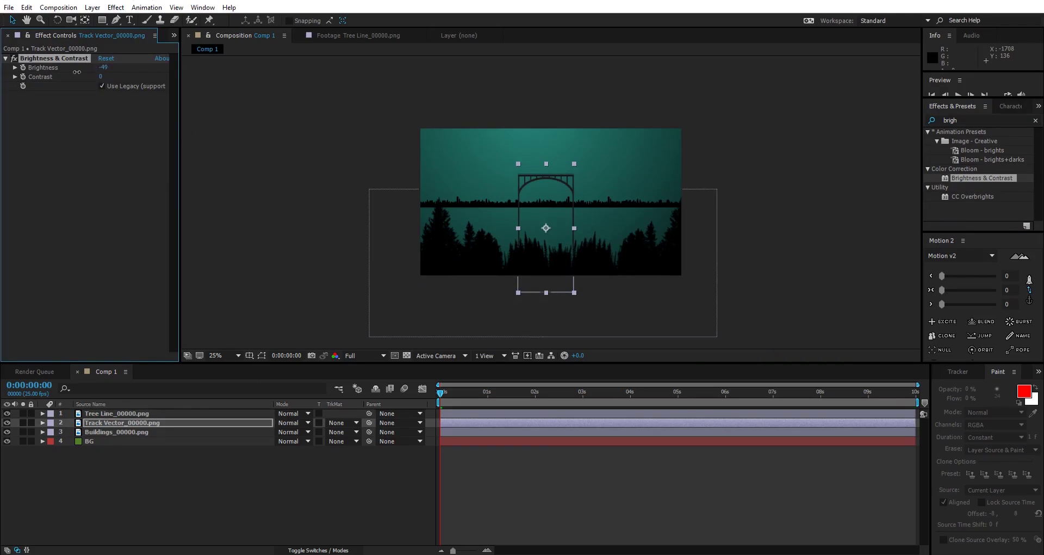
key(F2)
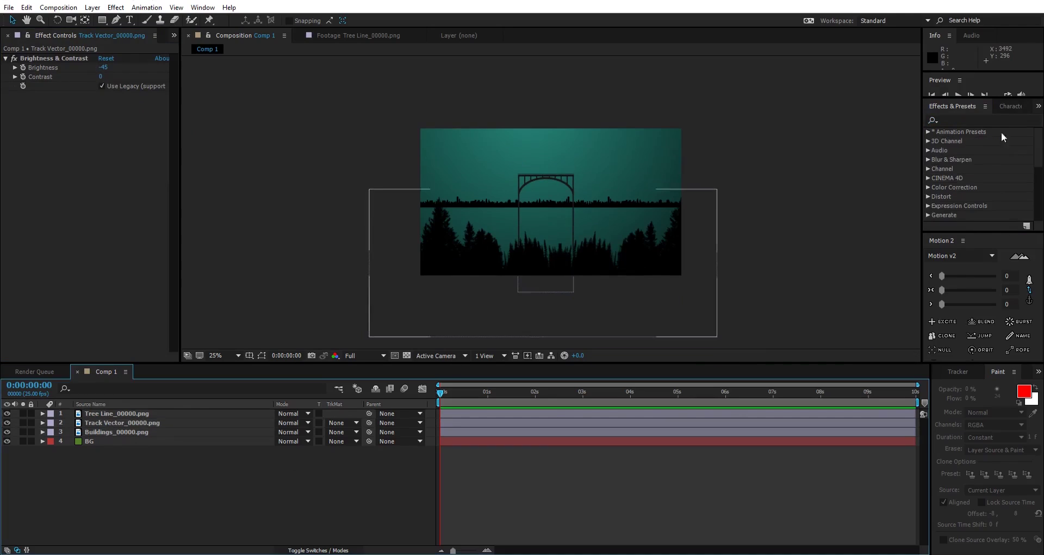
Apply Motion Tile to the Track Vector layer with Mirror Edges enabled and Output Width set to 2000
click(965, 121)
key(BackSpace)
text(motion)
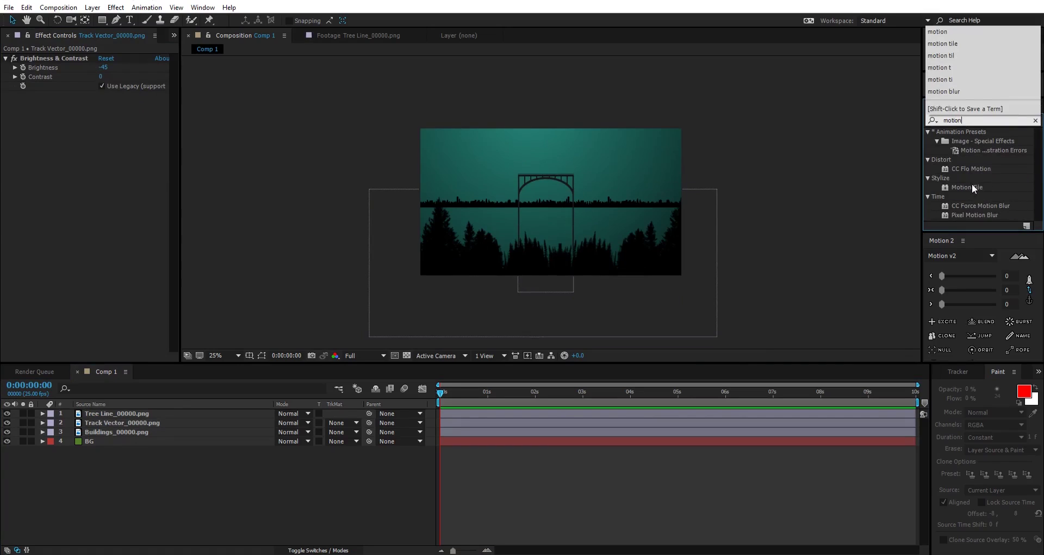
drag(974, 188, 98, 422)
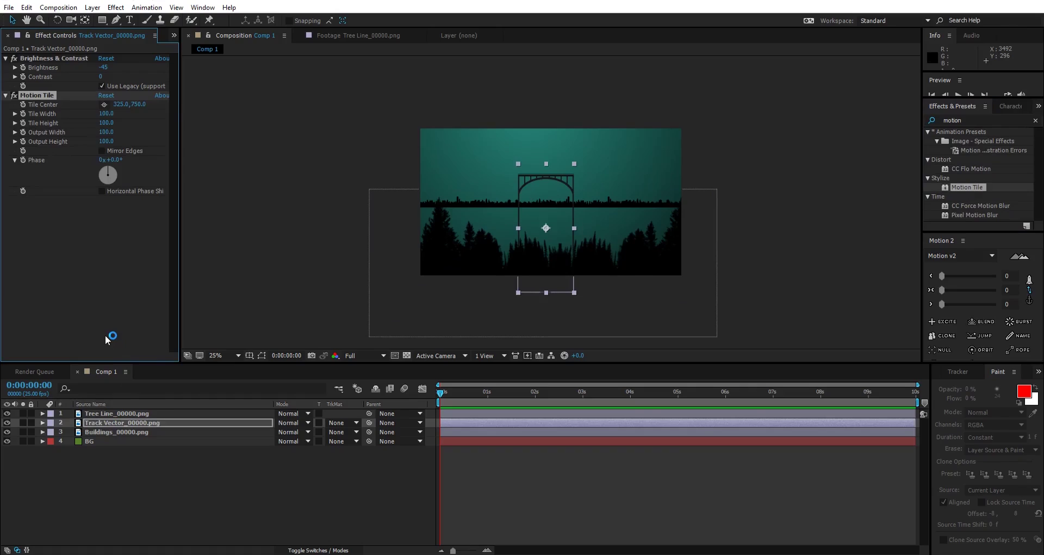
click(102, 150)
mouse_move(106, 137)
mouse_down()
mouse_move(155, 143)
mouse_move(110, 137)
mouse_up()
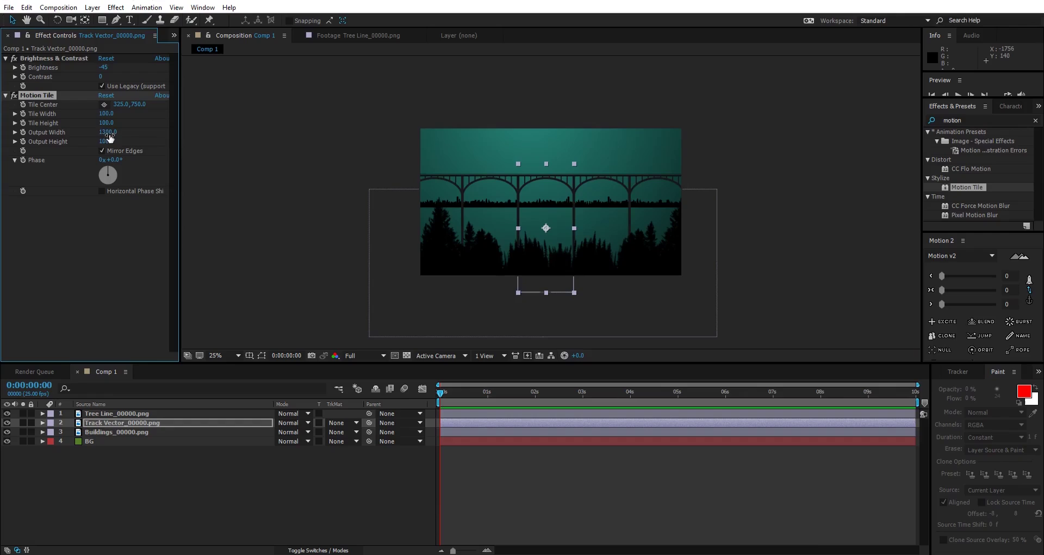
click(109, 134)
text(2000)
click(103, 226)
Place a scaled-down train engine_00000.png on top and apply legacy Brightness & Contrast with Brightness -150 and Contrast 21
click(17, 35)
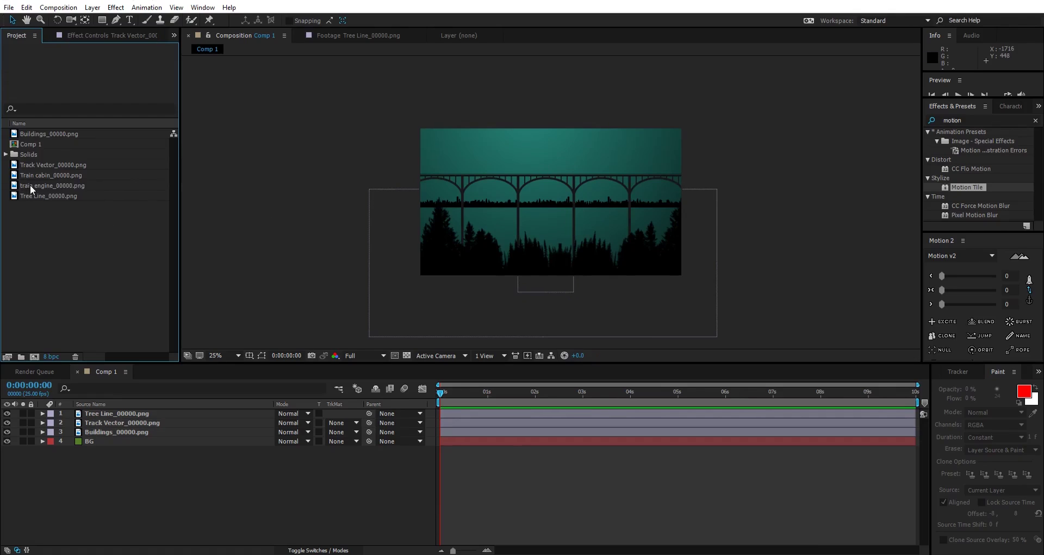
drag(31, 184, 113, 408)
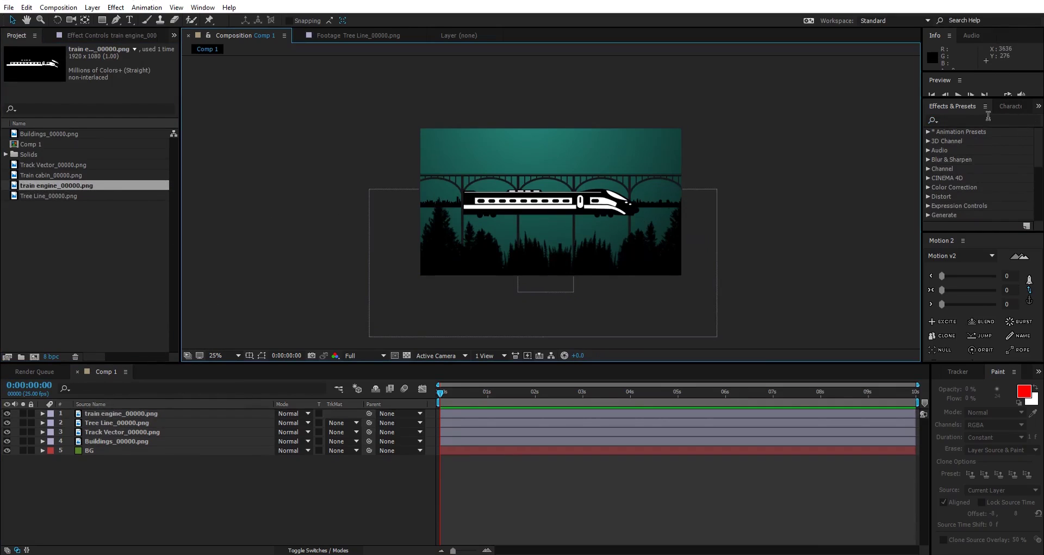
click(984, 119)
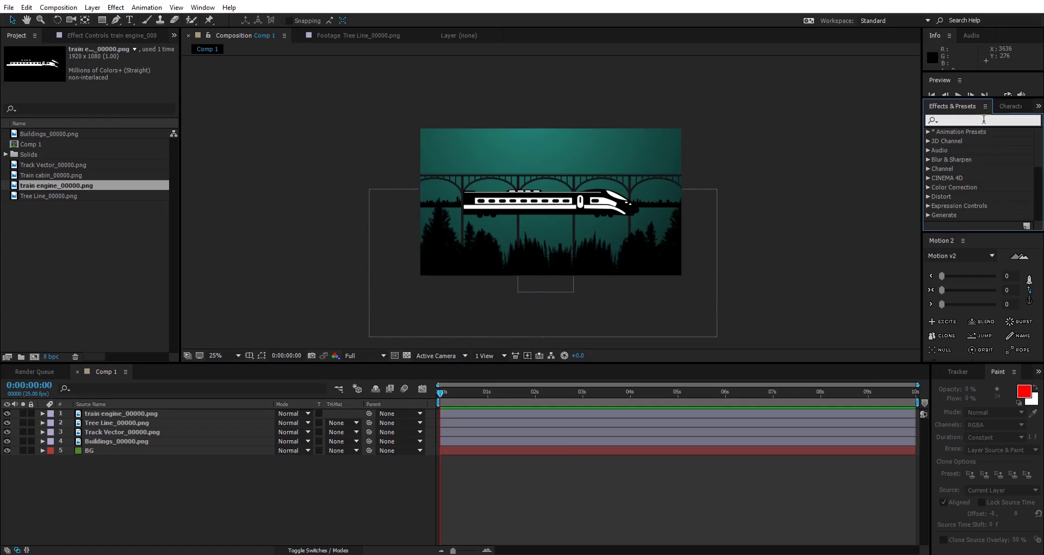
text(brigh)
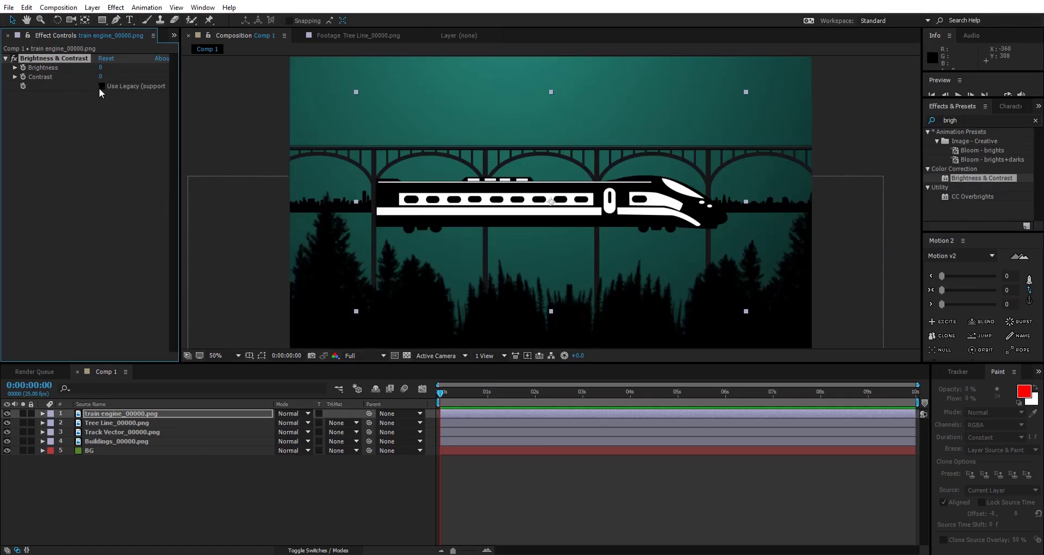
click(102, 87)
mouse_move(101, 71)
mouse_down()
mouse_move(59, 69)
mouse_move(112, 77)
mouse_up()
click(261, 163)
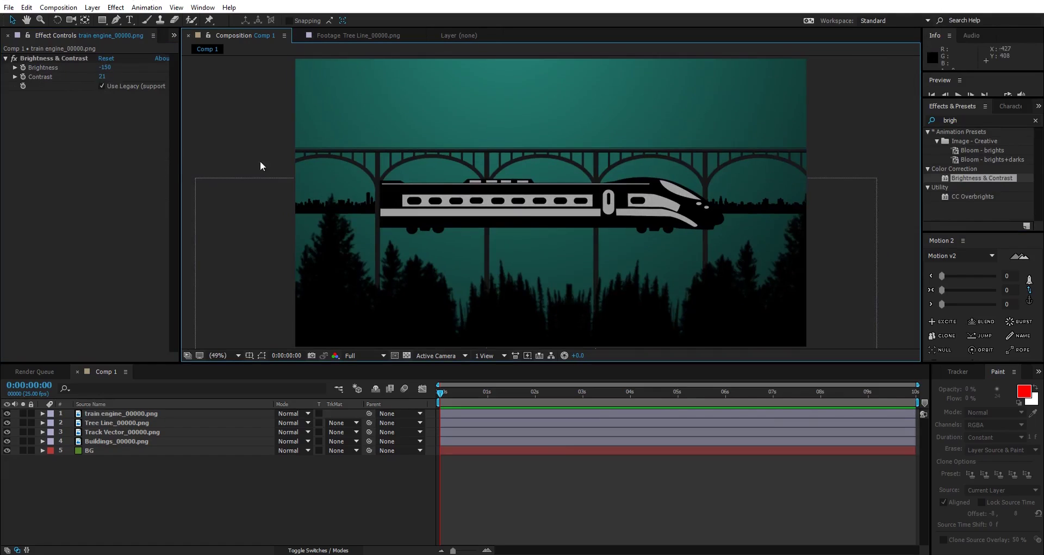
Apply the Tint effect to the train engine layer and map white to a teal matching the background
double_click(982, 119)
text(tint)
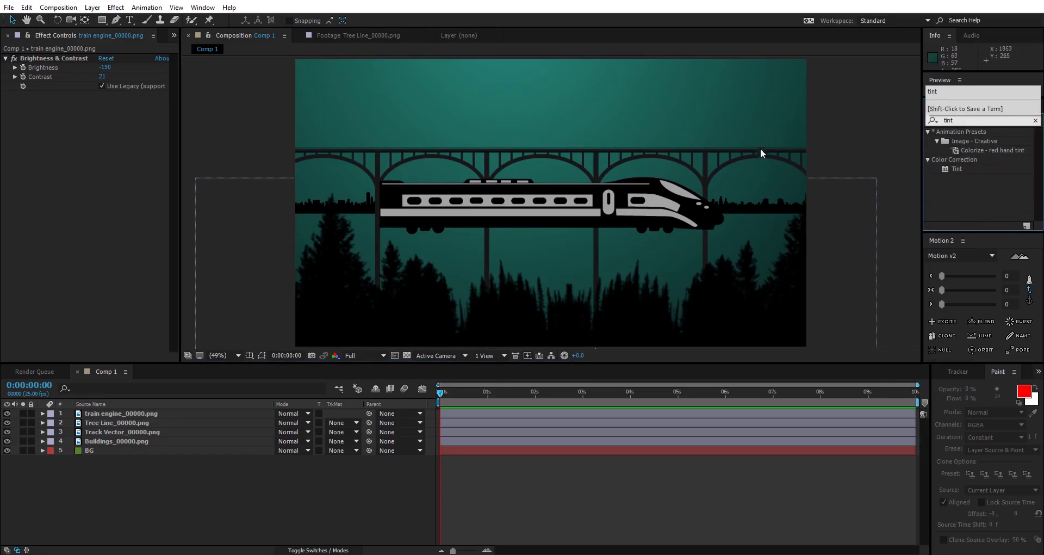
drag(960, 168, 125, 412)
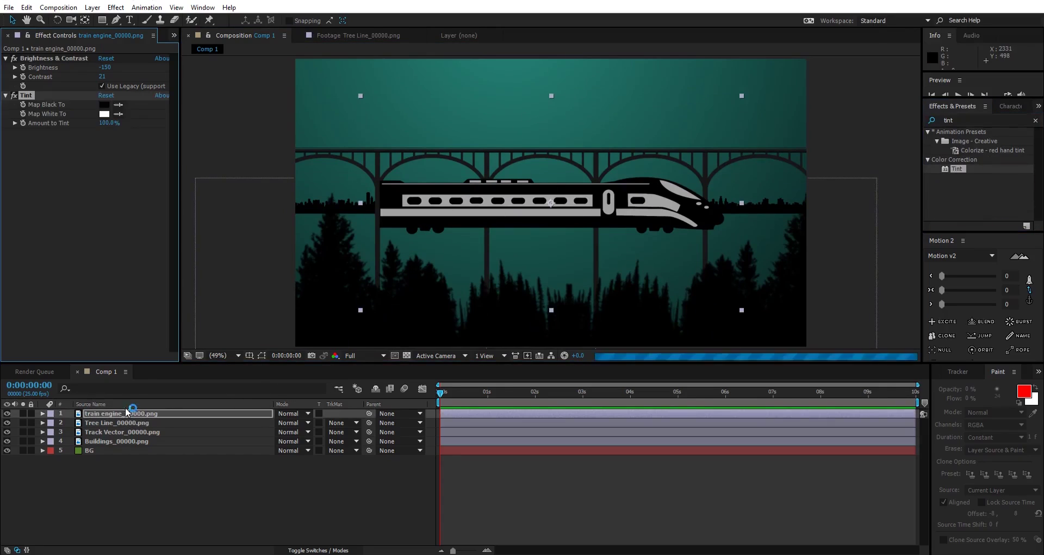
click(104, 114)
drag(227, 197, 67, 260)
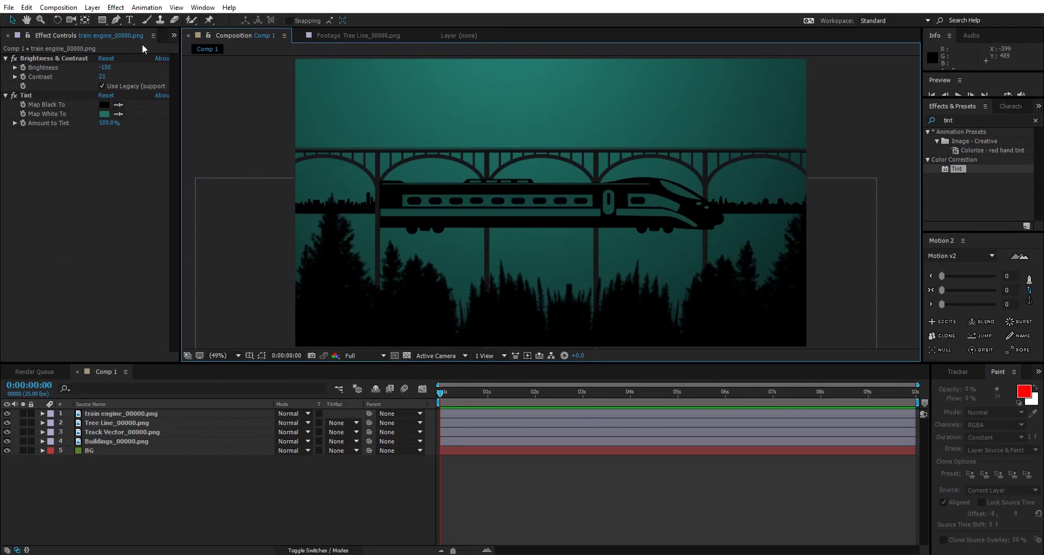
Place Train cabin_00000.png above the train engine layer and apply the Motion Tile effect to it
click(174, 35)
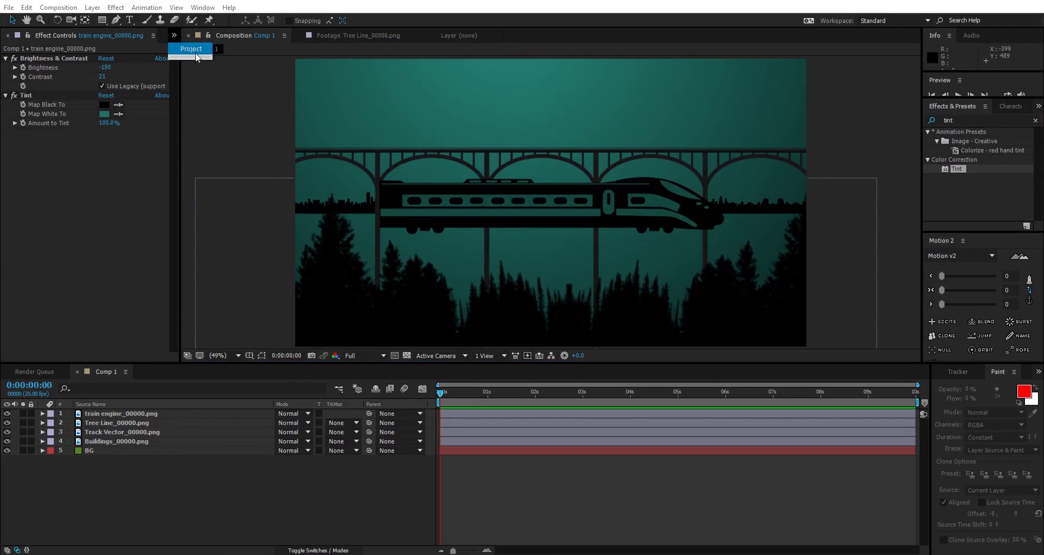
click(194, 50)
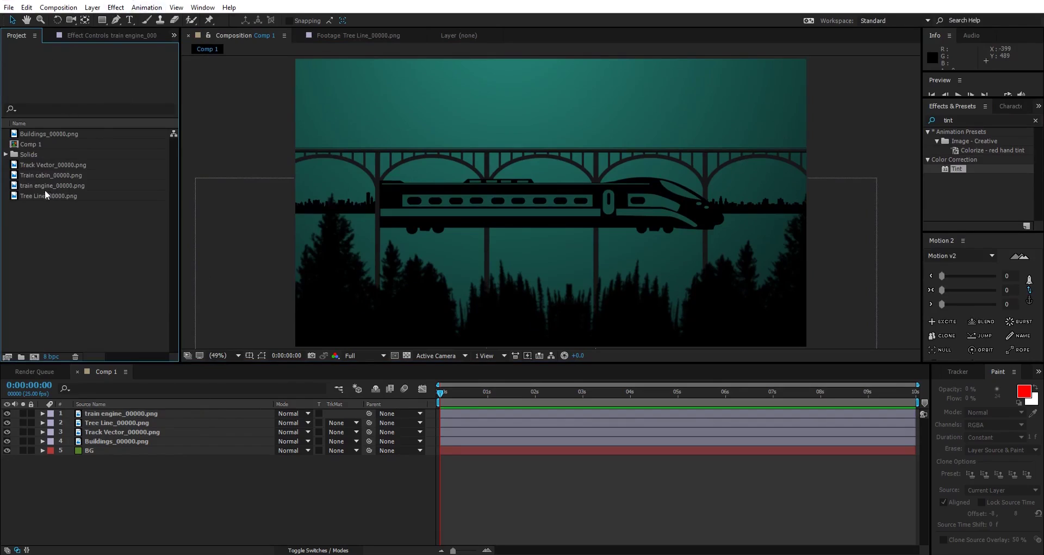
drag(35, 172, 123, 411)
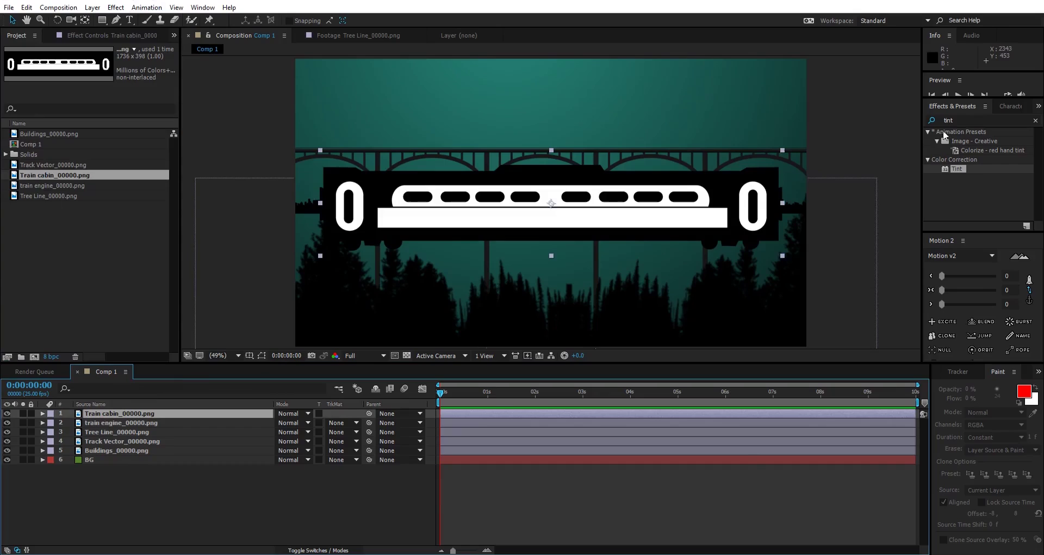
click(958, 120)
text(mot)
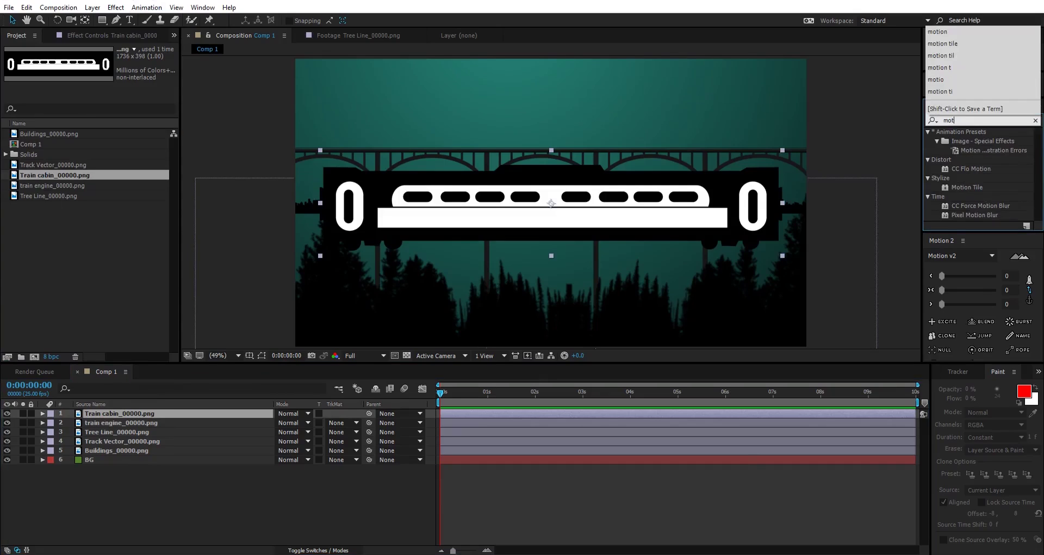
text(ion til)
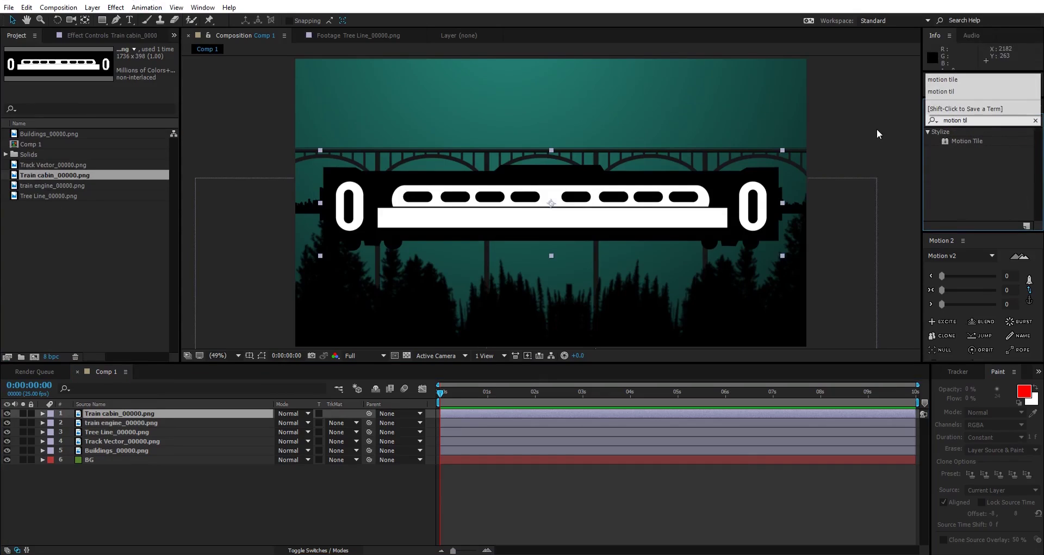
drag(961, 141, 105, 411)
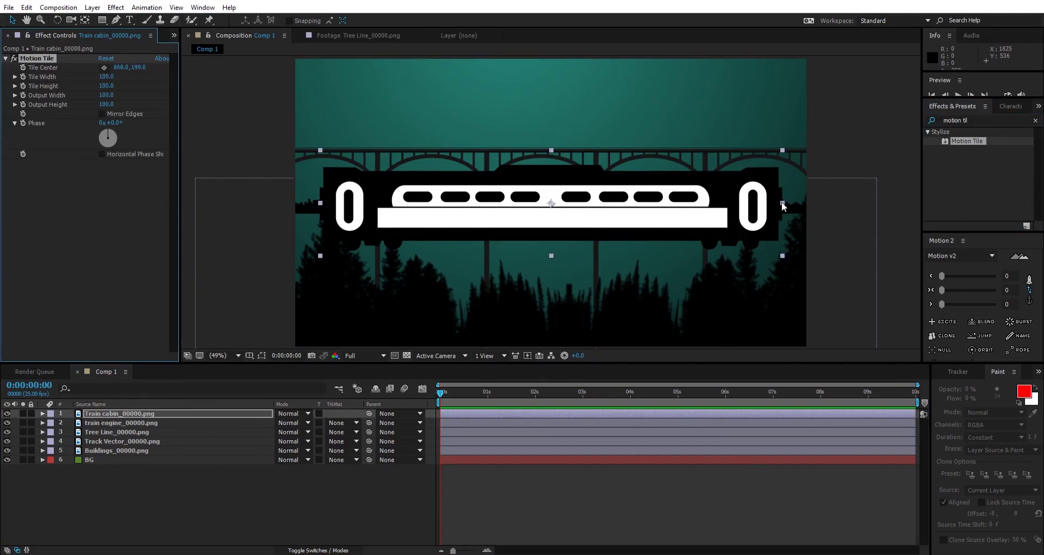
Scale the Train cabin layer down to about the engine's height and tile it with Mirror Edges at Output Width 250
click(770, 209)
drag(770, 209, 654, 216)
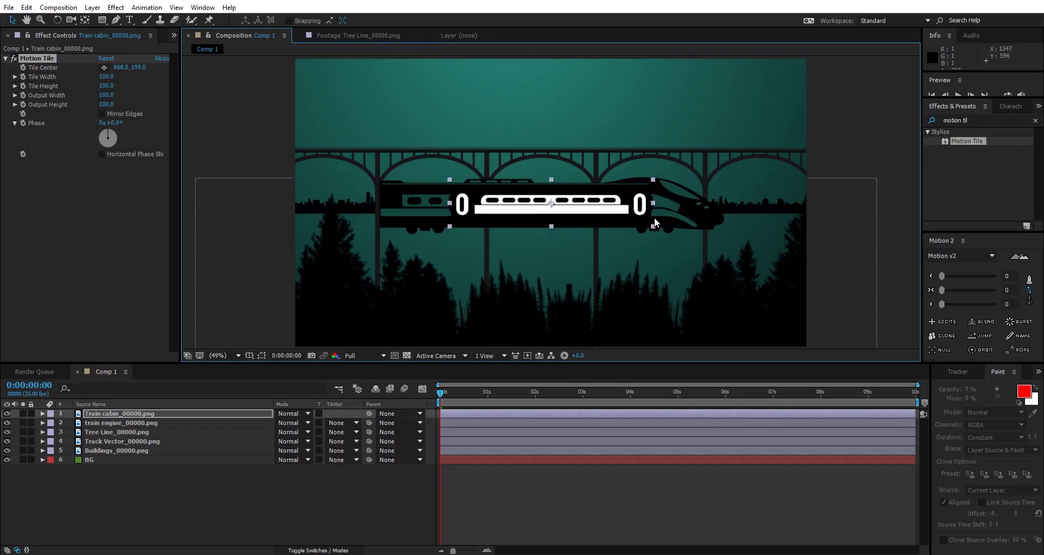
click(106, 114)
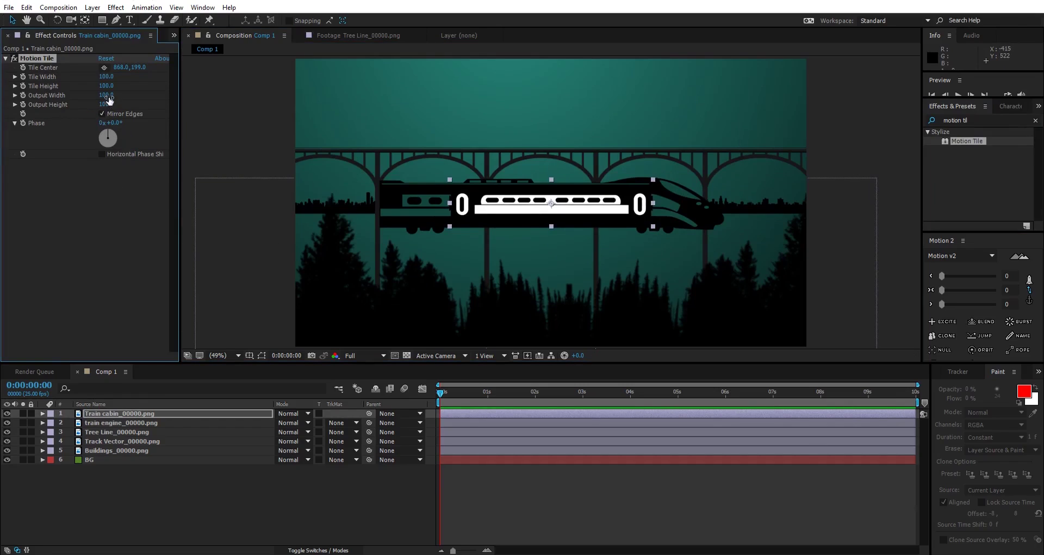
click(106, 94)
text(250)
key(Return)
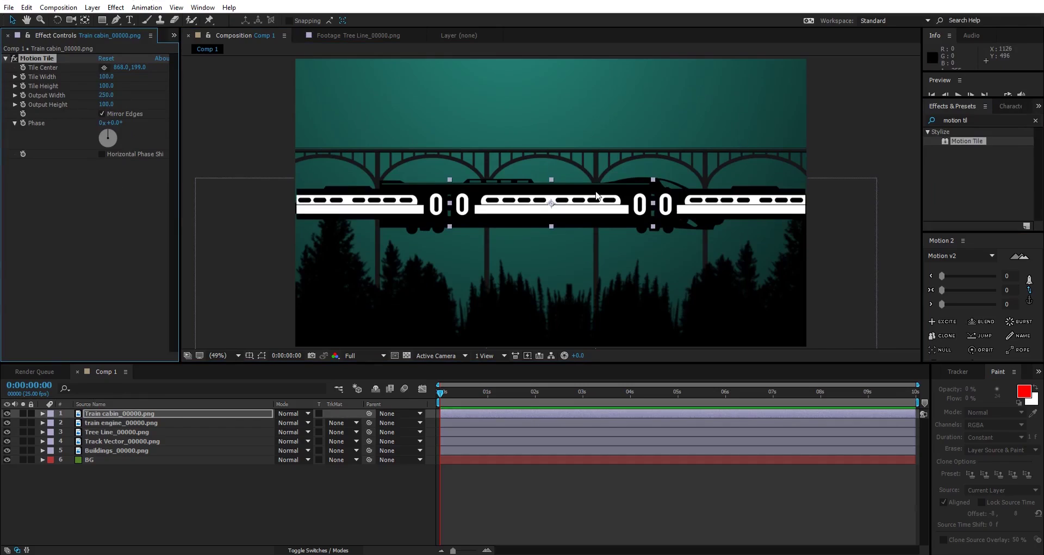
Shift the Train cabin layer toward the rear of the engine and set its Motion Tile Output Width to 301
drag(468, 206, 402, 207)
click(102, 96)
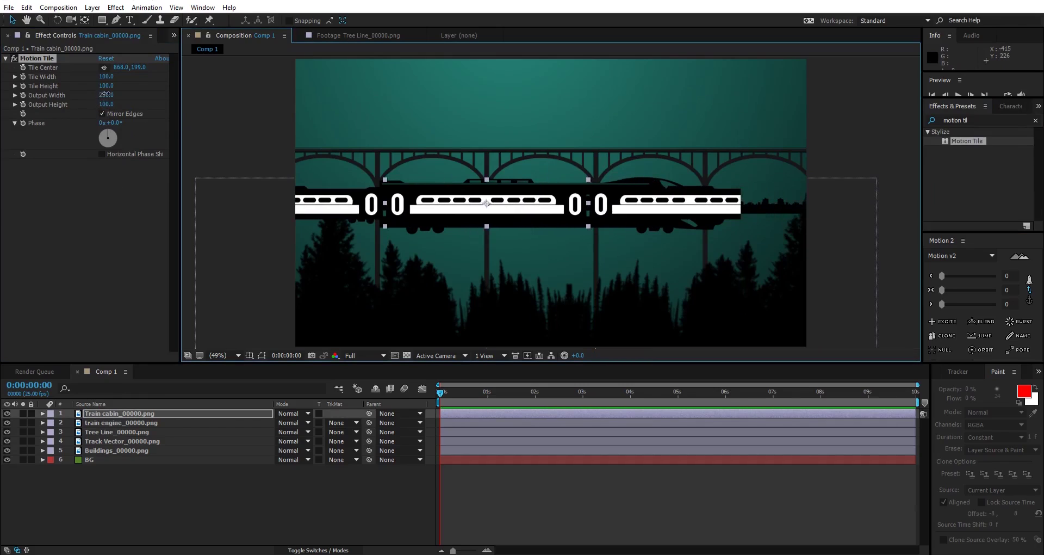
drag(106, 94, 109, 95)
key(apostrophe)
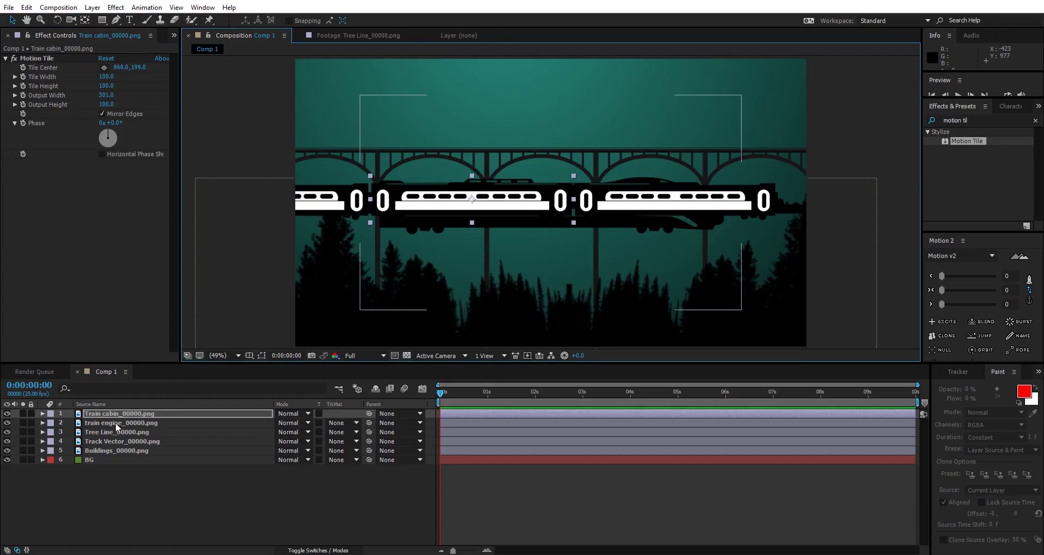
Copy the Brightness & Contrast and Tint effects from the train engine layer onto the Train cabin layer
click(115, 422)
click(39, 59)
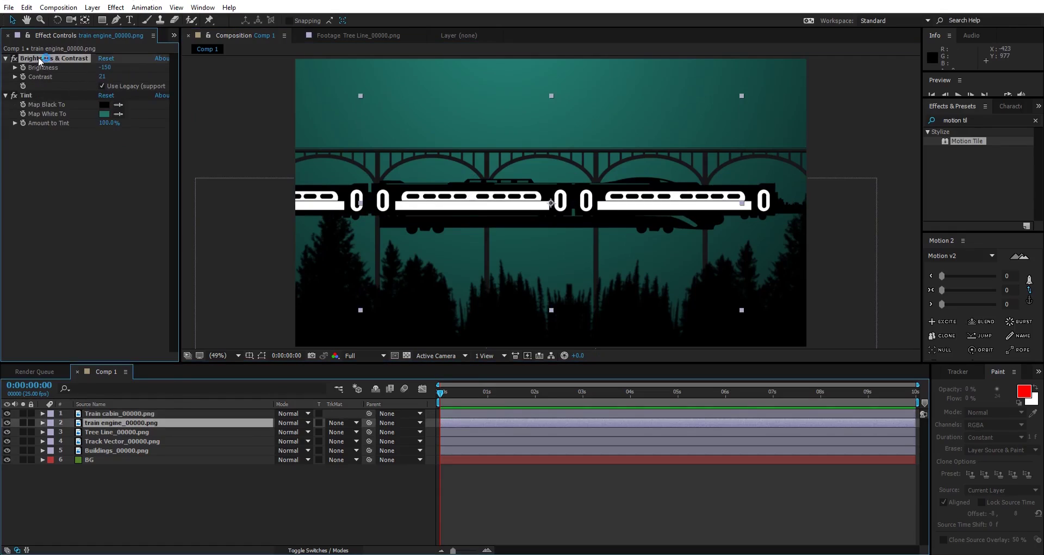
shift+click(26, 96)
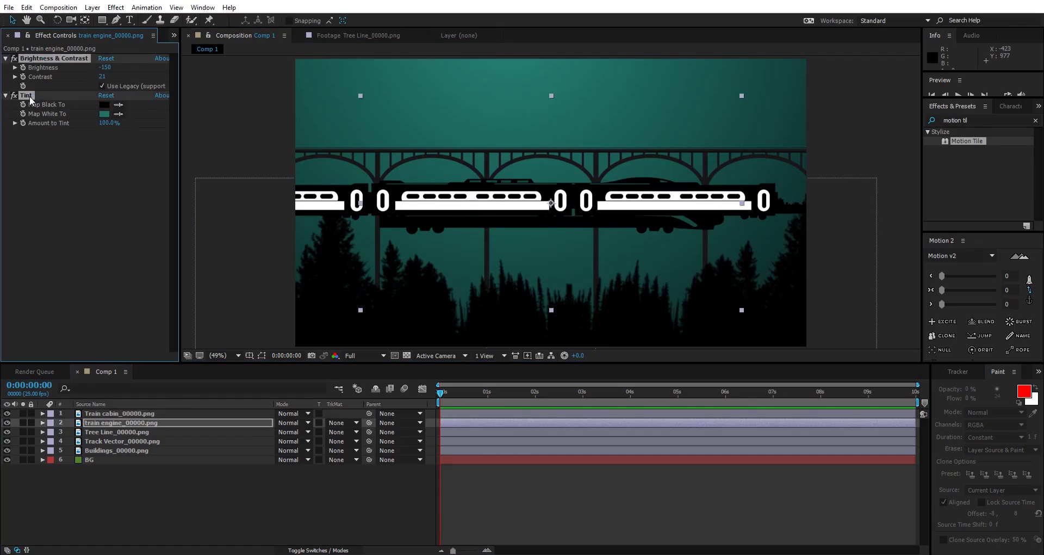
click(112, 412)
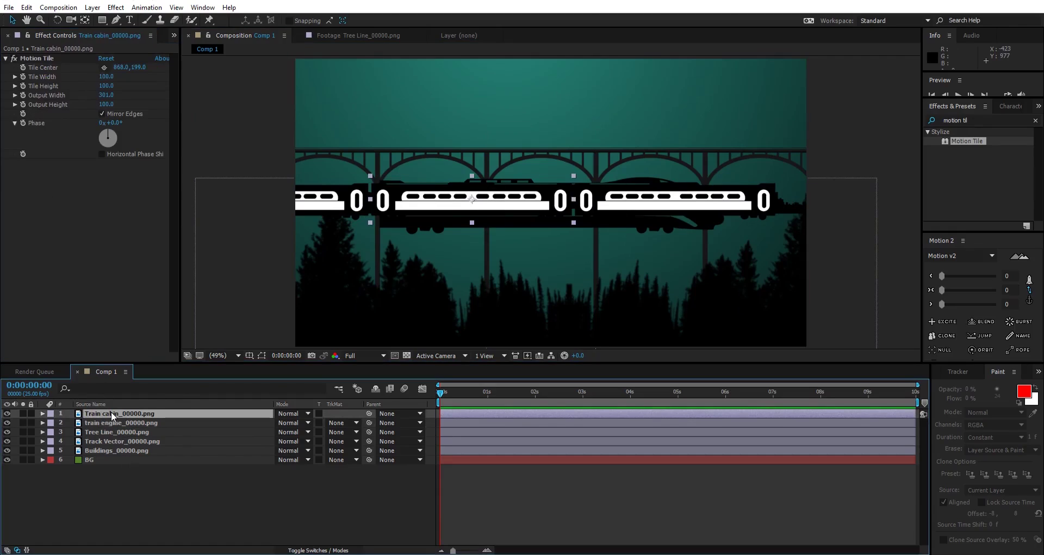
key(ctrl+v)
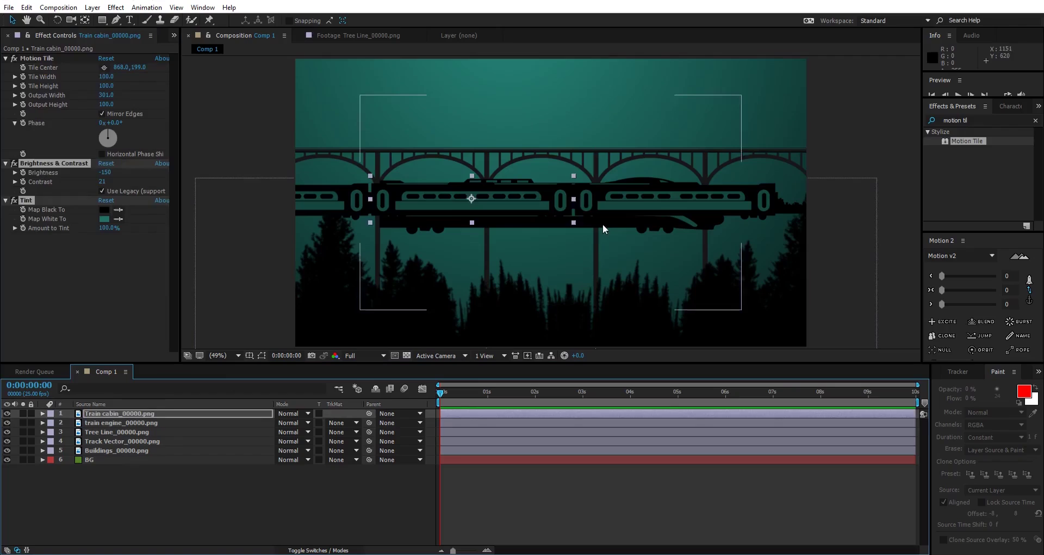
Move the engine and cabins into the empty sky, aligning the cabins behind the engine at Position -360.4, 180.1
click(132, 414)
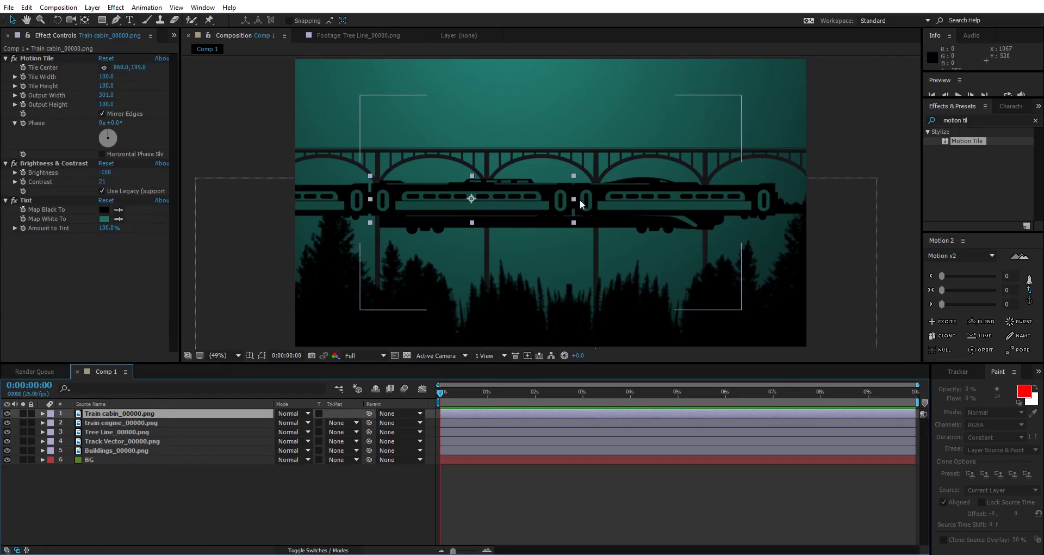
drag(573, 199, 692, 203)
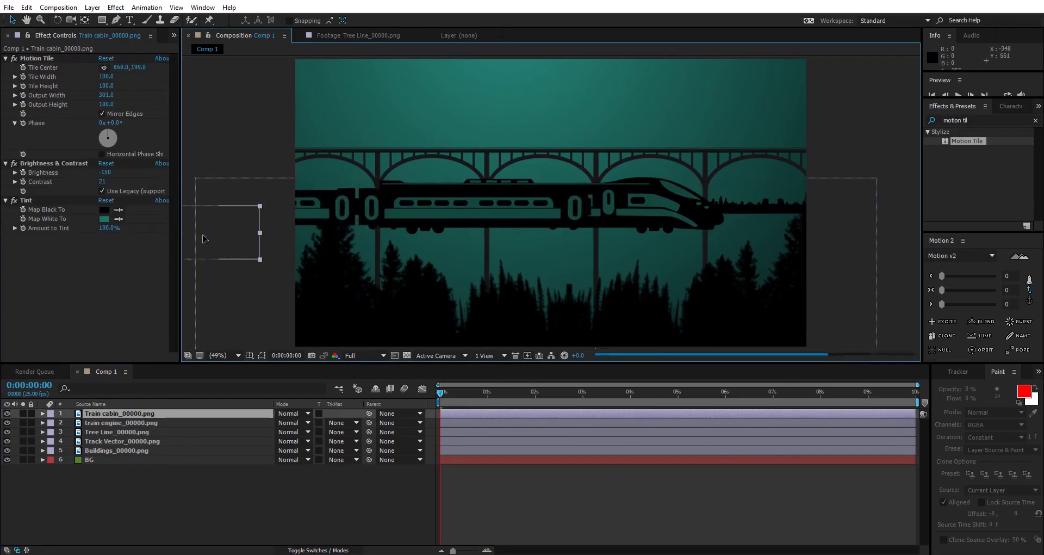
click(458, 210)
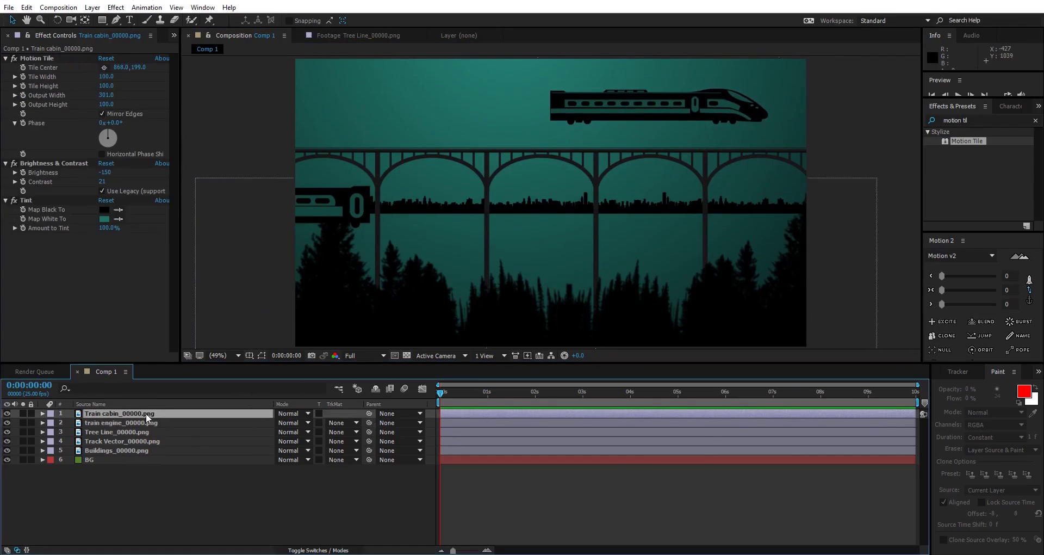
key(comma)
drag(380, 169, 398, 160)
scroll(544, 163, up, 4)
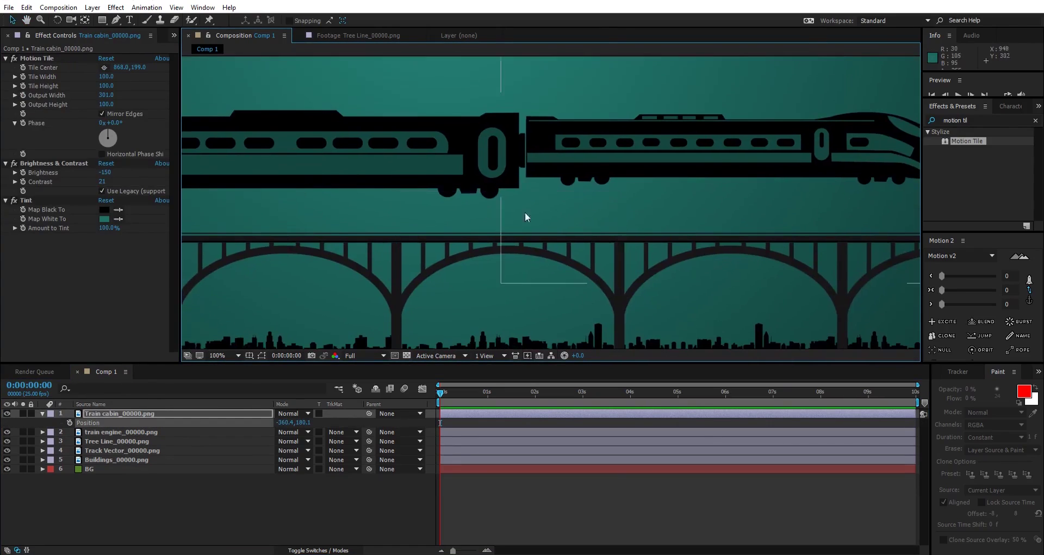
Scale up the train engine layer toward the cabin's height and place a horizontal guide along the base of the train
click(524, 211)
scroll(773, 180, down, 2)
drag(773, 176, 814, 178)
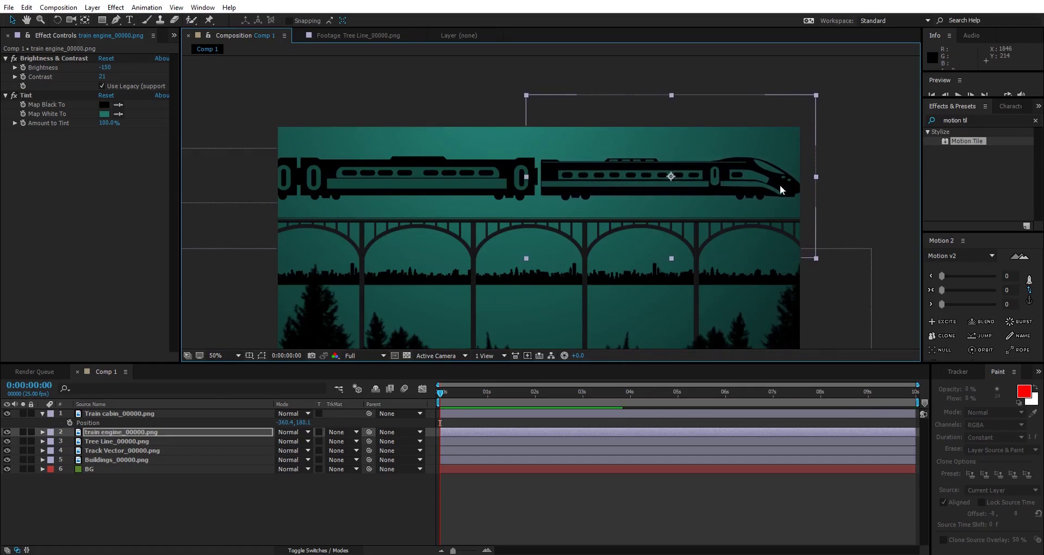
click(223, 358)
click(249, 355)
click(277, 421)
scroll(560, 207, down, 2)
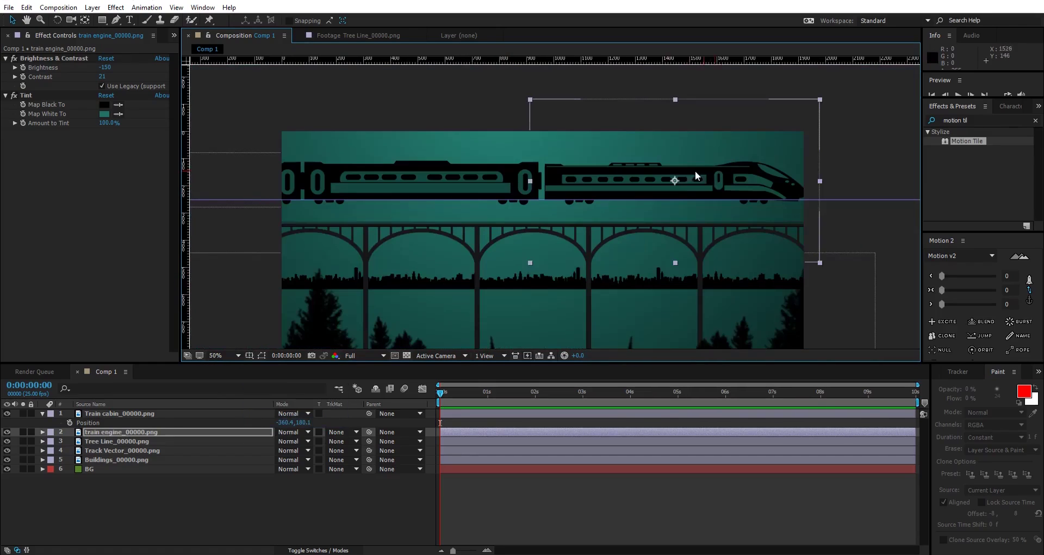
Move the engine's anchor point to its rear base, enlarge it to match the cabin, and set its Position to 957.9, 252.0
drag(560, 206, 542, 206)
key(v)
click(120, 413)
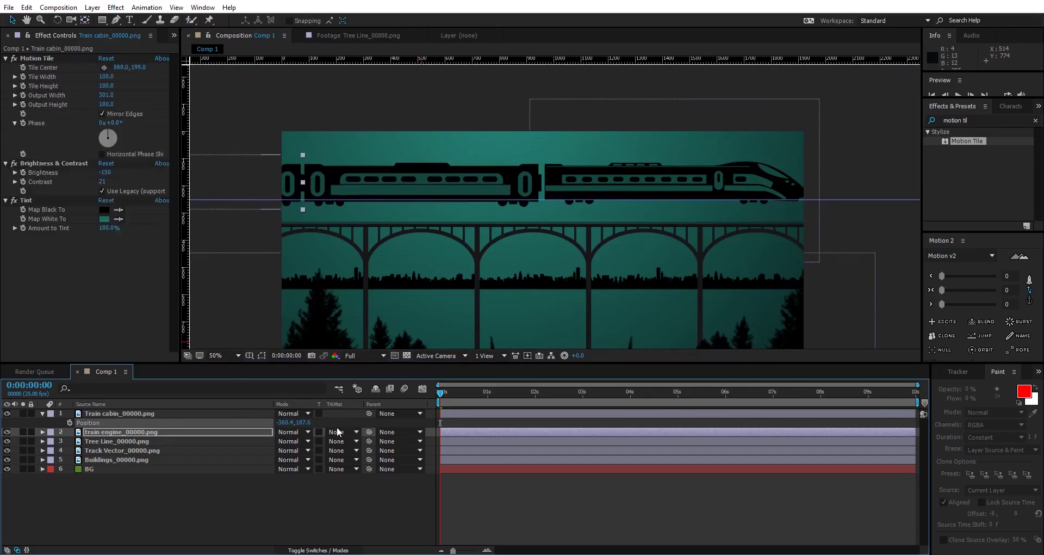
click(140, 433)
key(p)
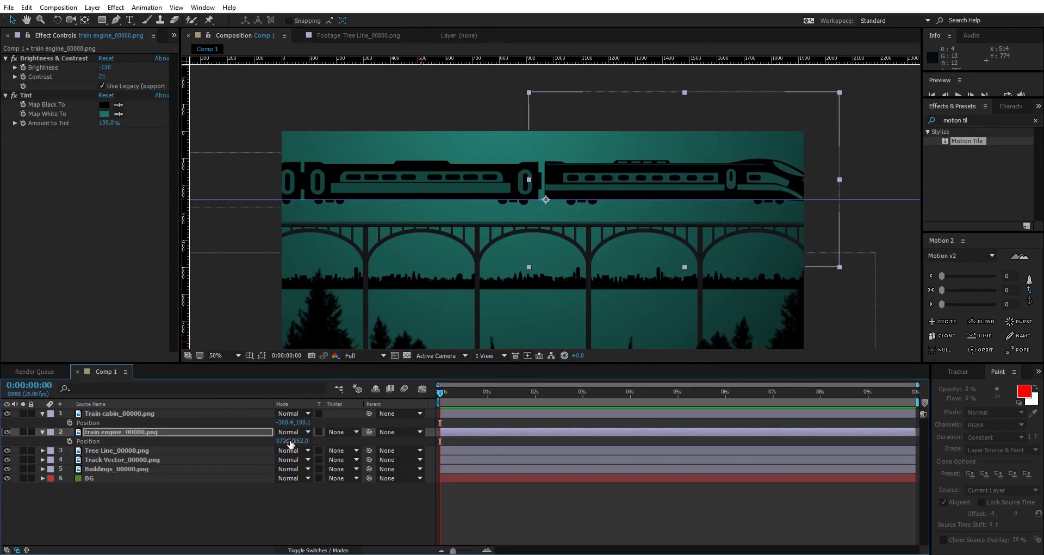
drag(216, 442, 214, 442)
click(279, 489)
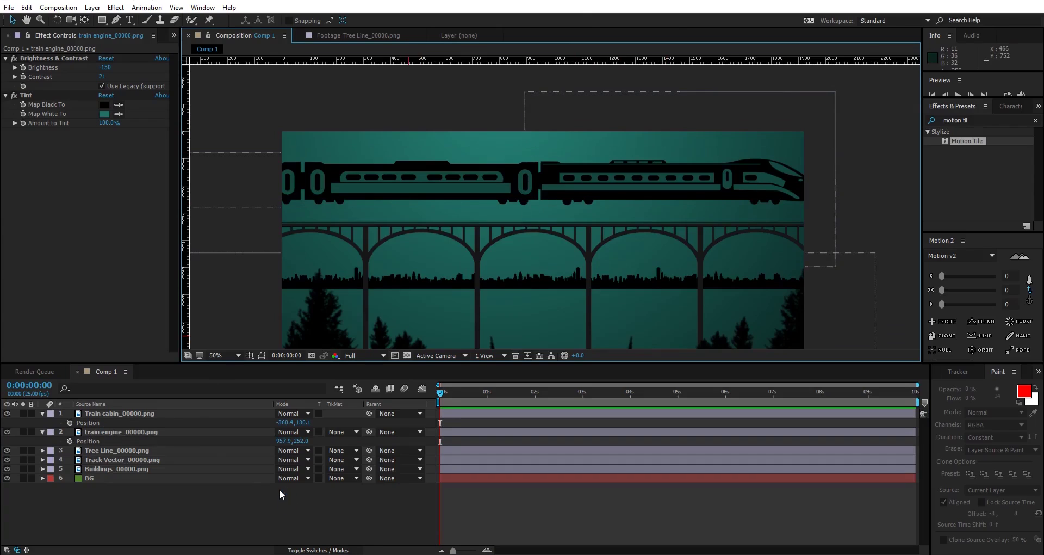
Parent the Train cabin layer to the train engine, then scale the whole train down and seat it on the bridge track
click(107, 418)
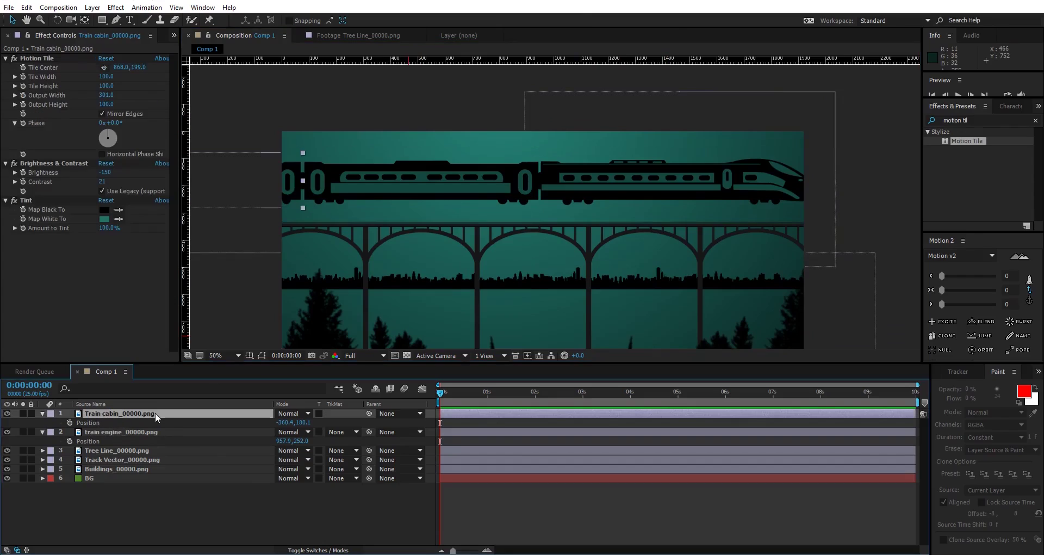
drag(370, 413, 138, 430)
click(138, 430)
drag(706, 191, 660, 188)
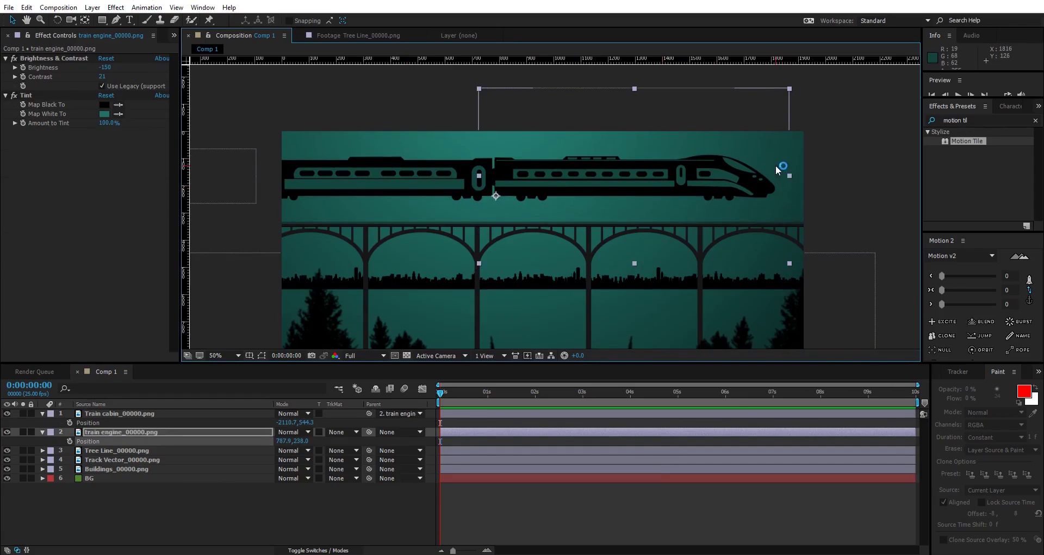
drag(788, 174, 640, 211)
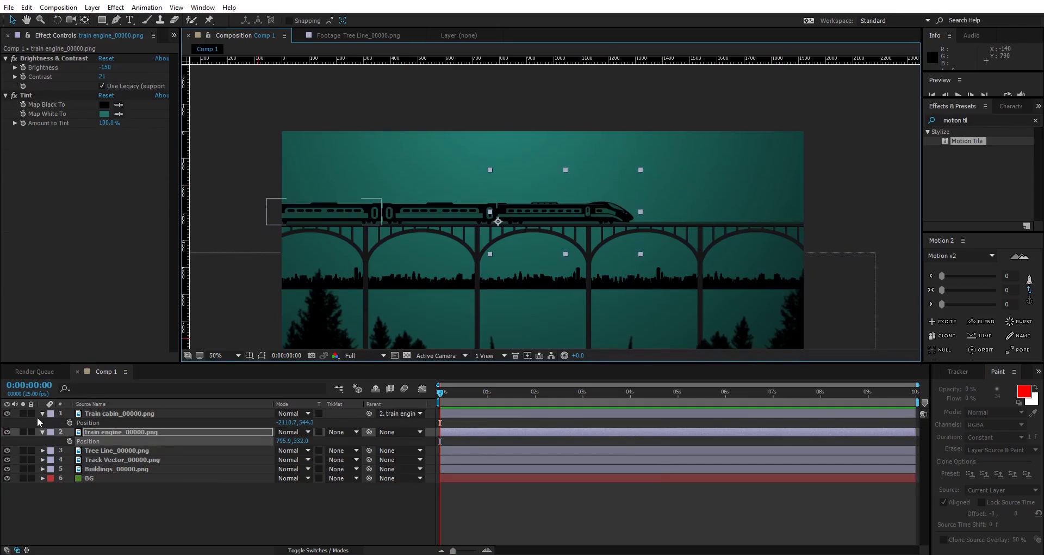
Collapse both train layers and move them below the Track Vector layer, directly above the Buildings layer
click(42, 414)
click(42, 423)
click(105, 414)
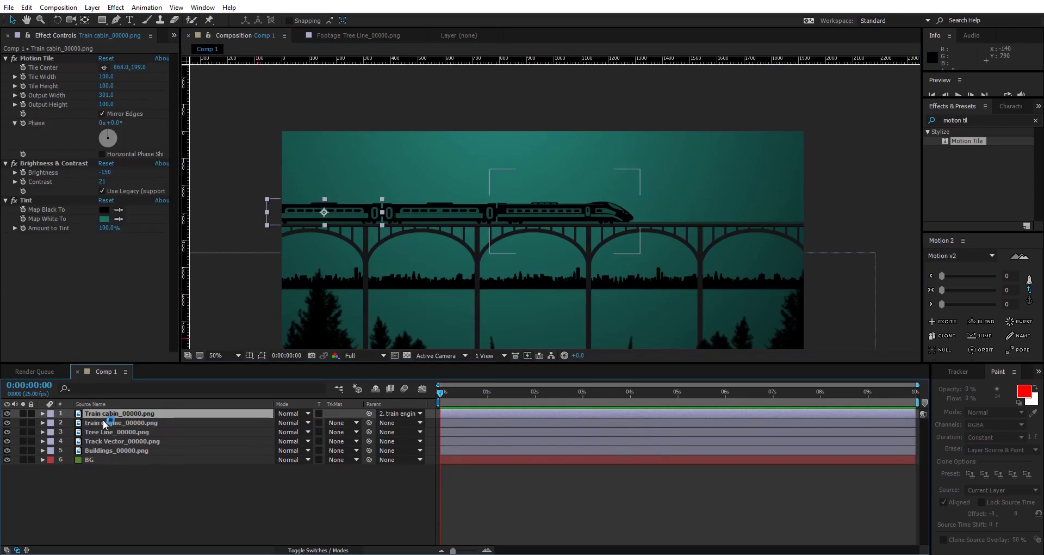
shift+click(105, 422)
drag(106, 420, 106, 443)
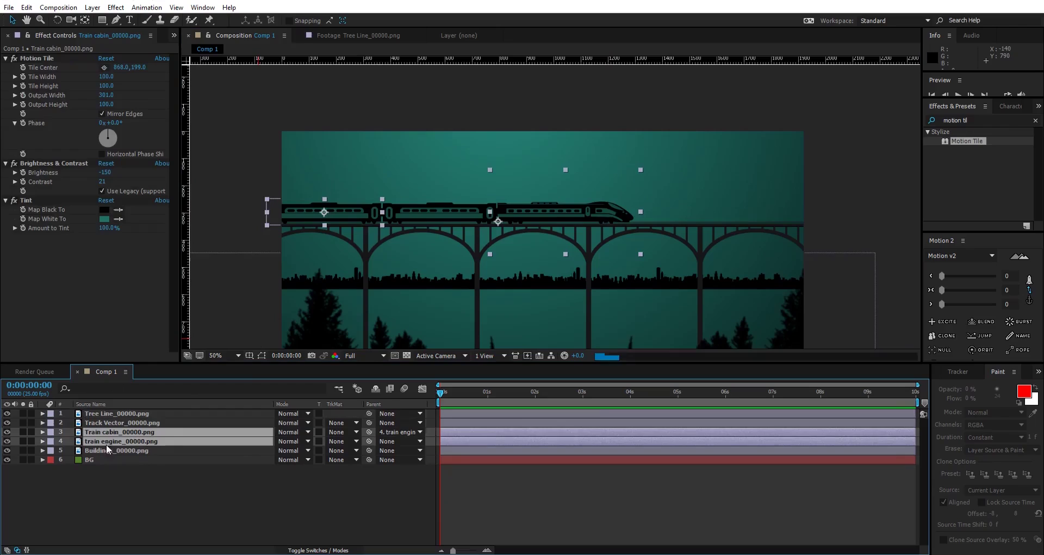
click(140, 495)
key(shift+slash)
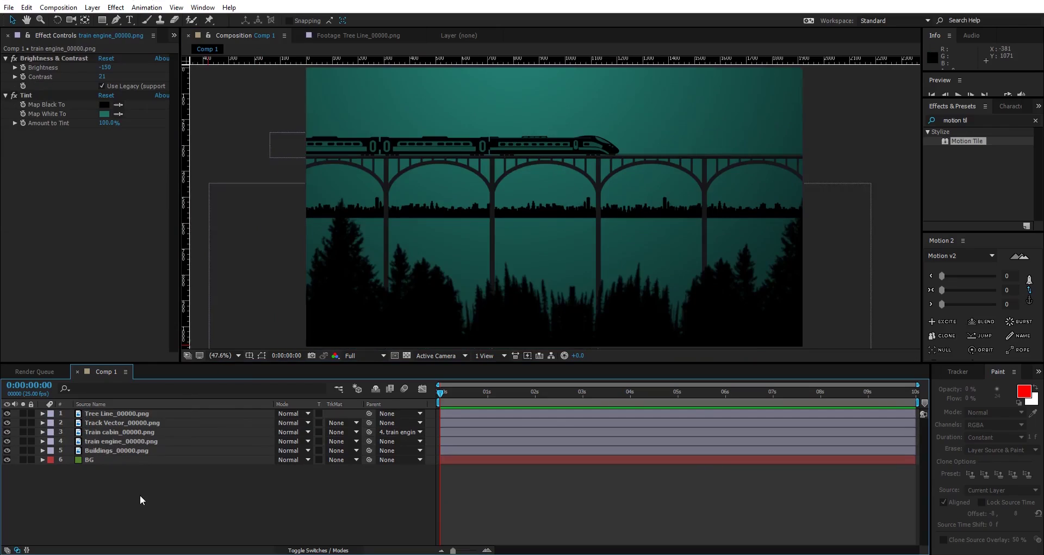
Darken the Track Vector layer by setting its Brightness to -97
click(101, 424)
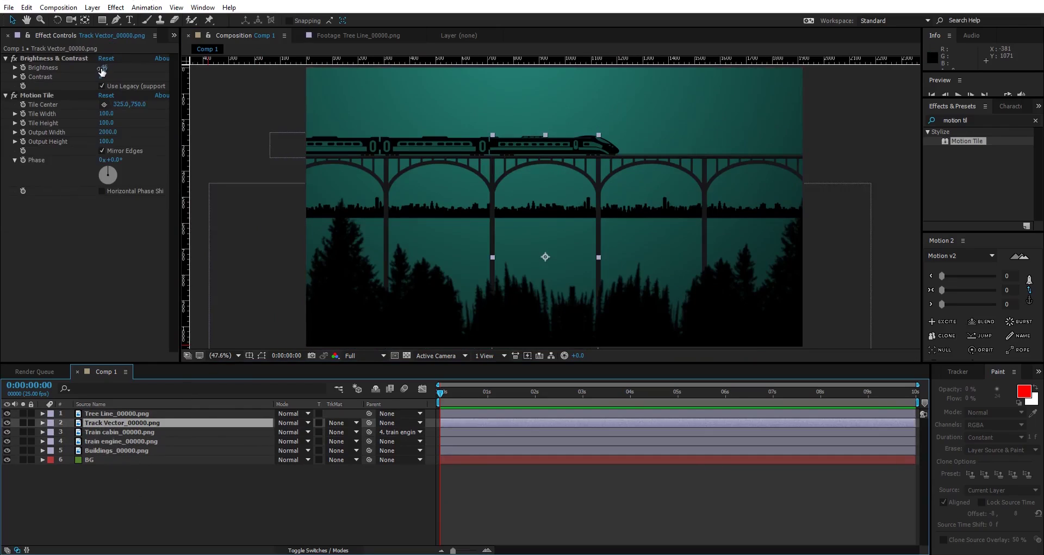
drag(103, 68, 79, 68)
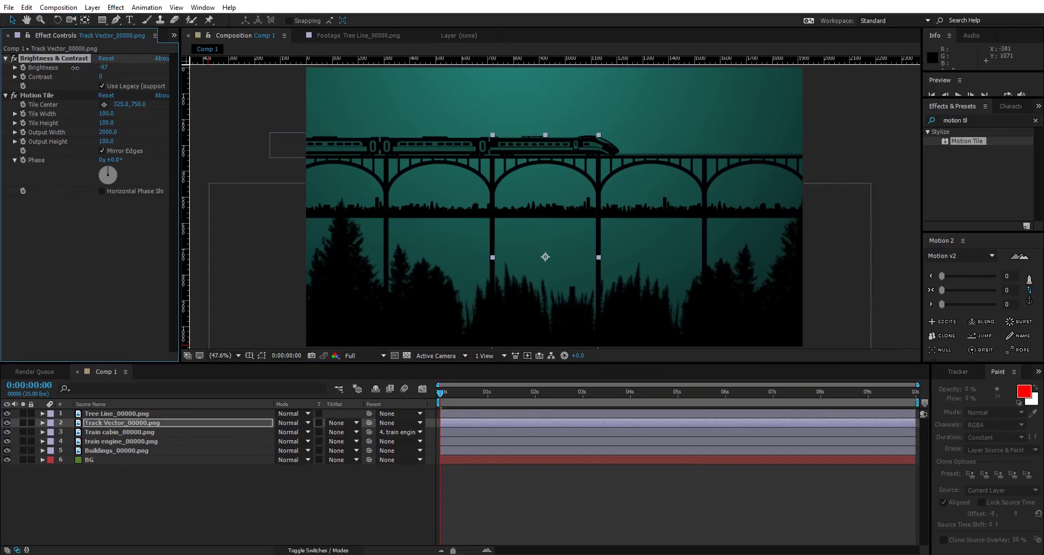
click(466, 208)
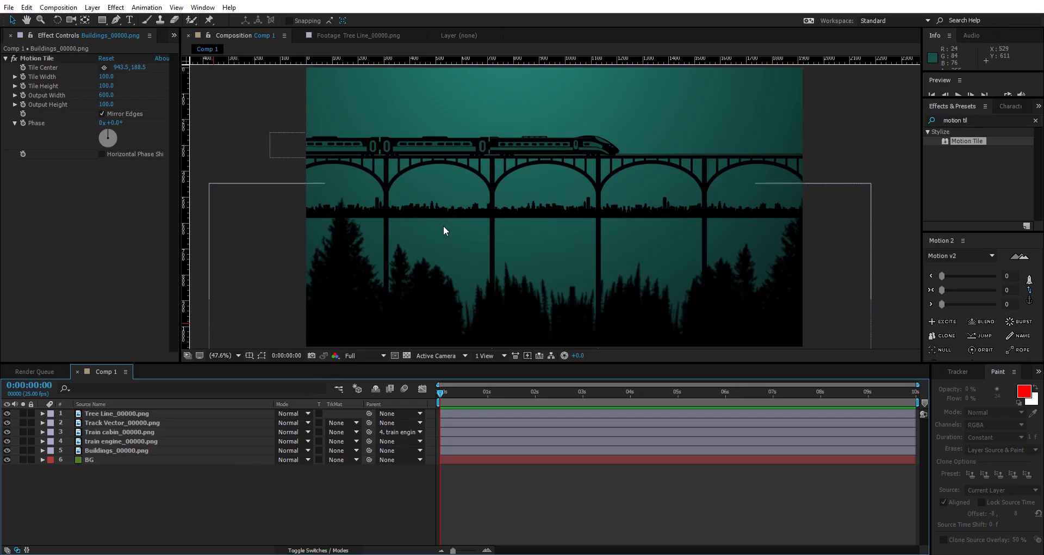
Duplicate the Buildings layer, then flip the lower copy vertically and stretch it to nearly double height
key(period)
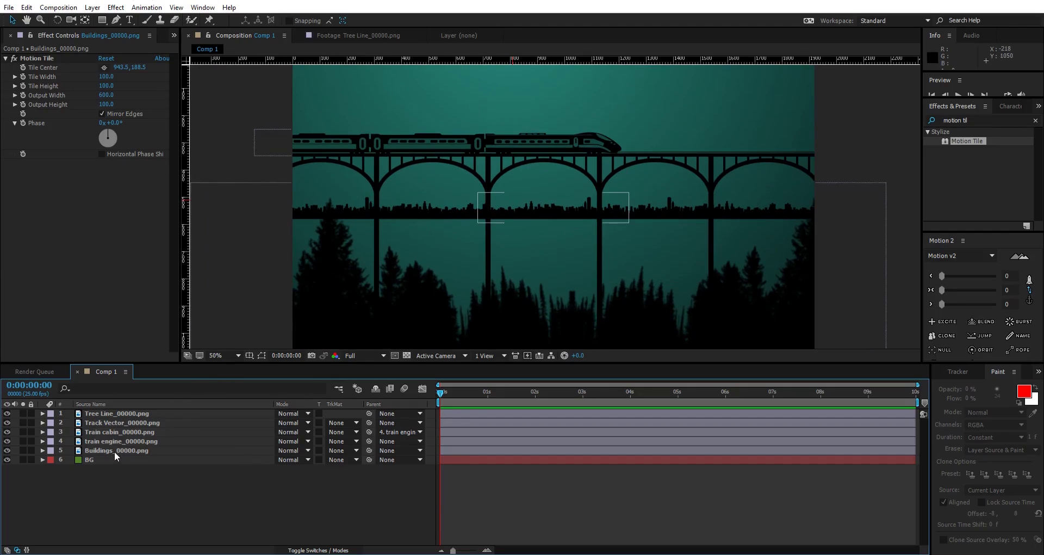
click(115, 451)
key(ctrl+d)
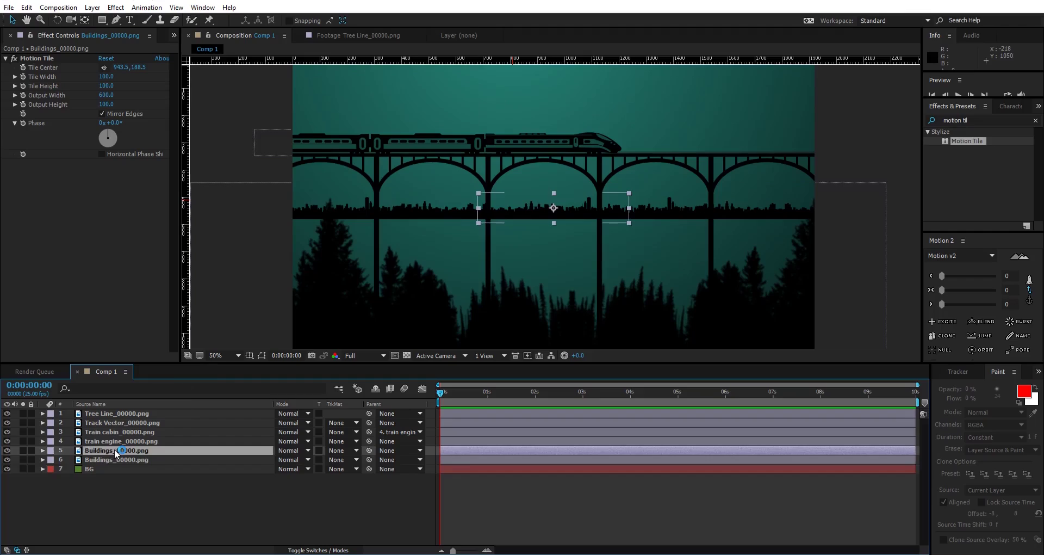
click(111, 460)
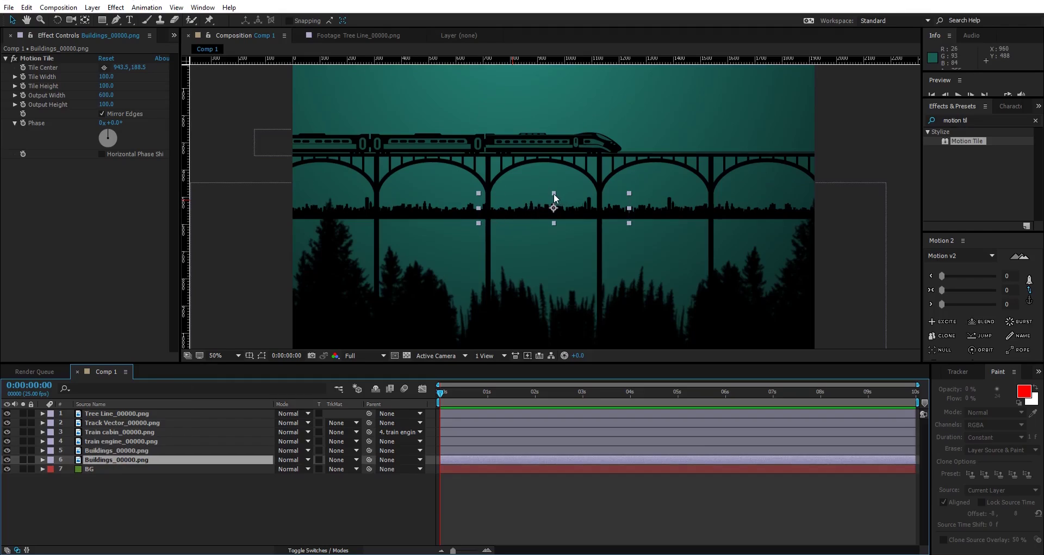
drag(554, 194, 554, 236)
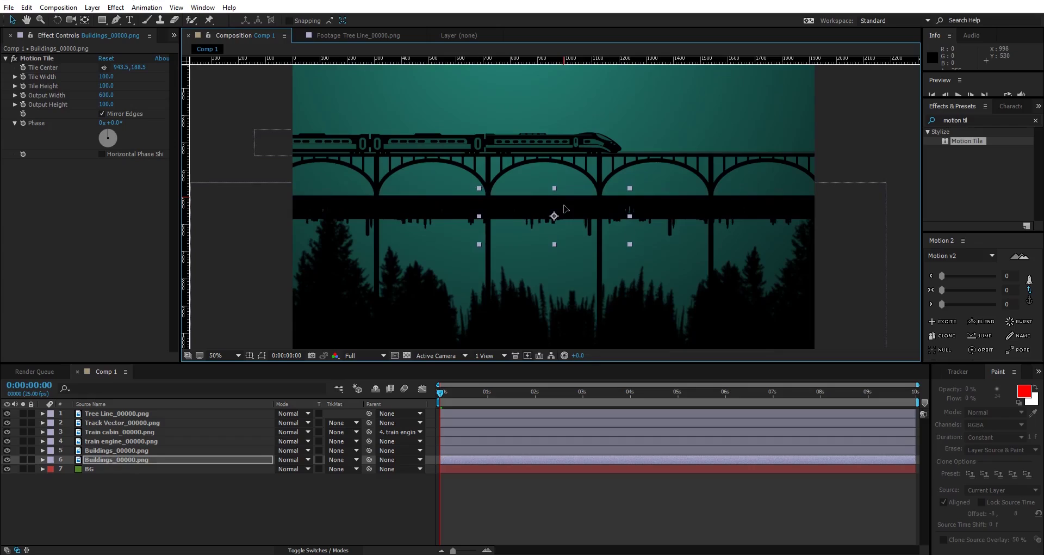
key(ctrl+z)
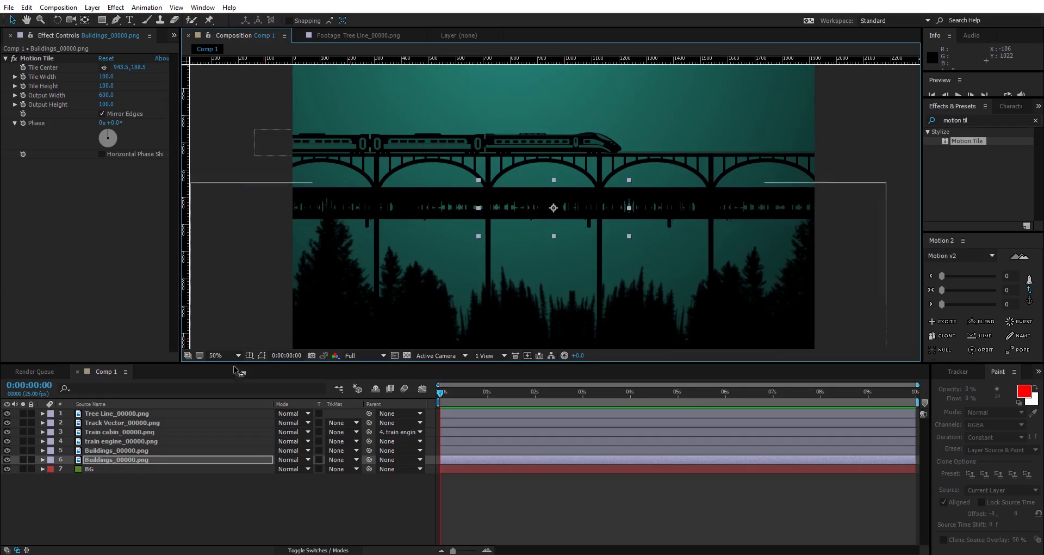
Lower the flipped Buildings copy beneath the skyline to Position 960.0, 656.0 and set its Opacity to 23%
click(136, 457)
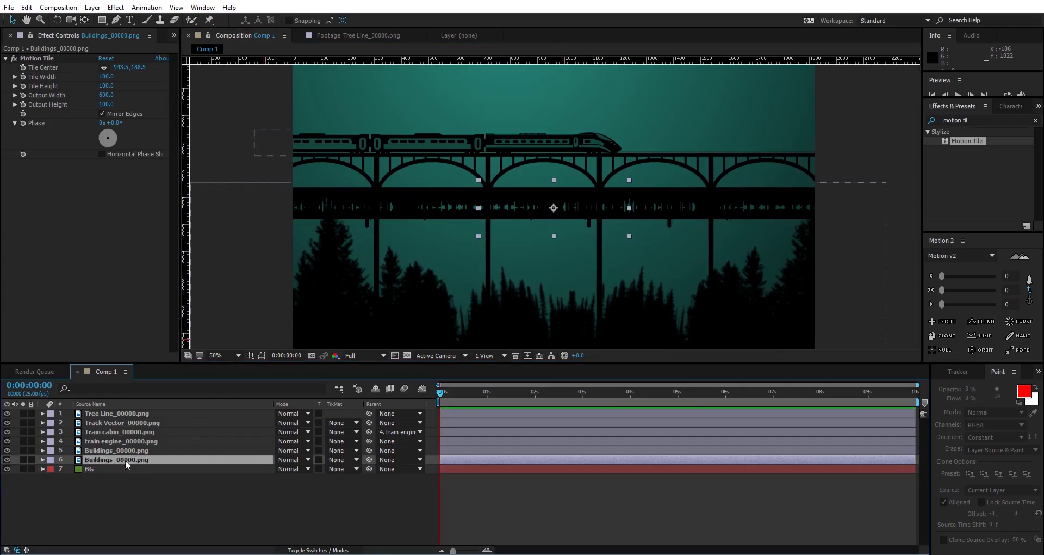
key(p)
drag(298, 469, 368, 463)
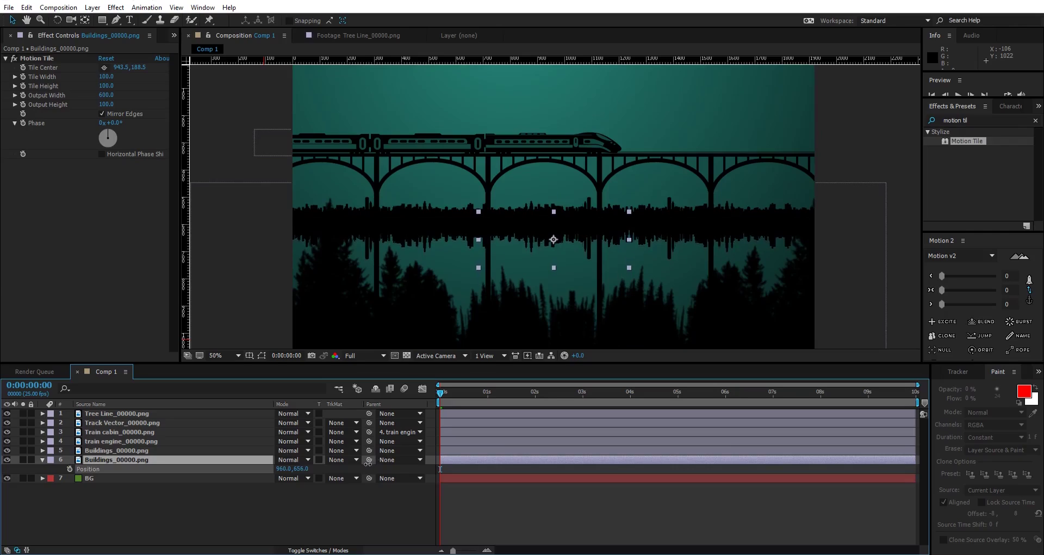
key(t)
drag(283, 468, 242, 471)
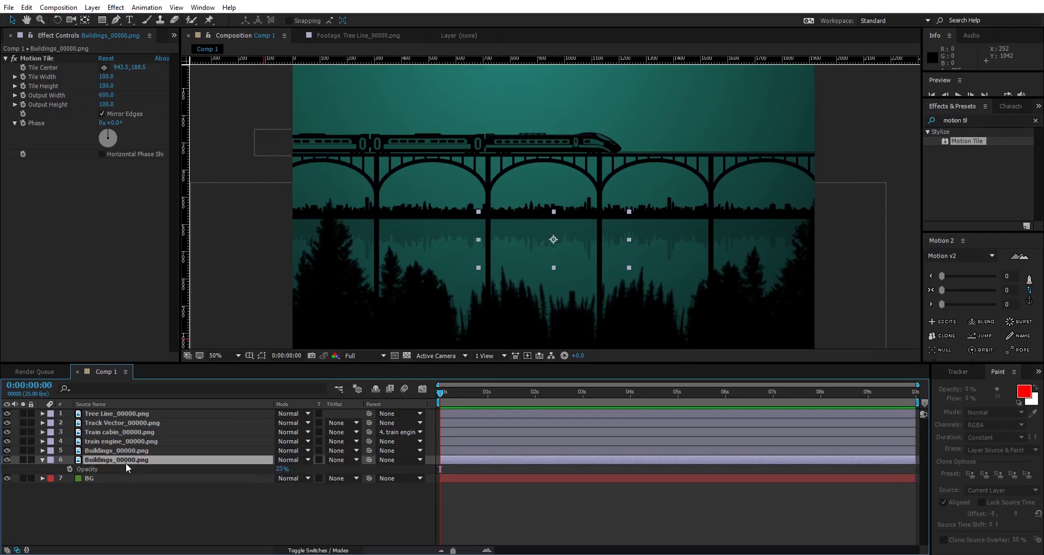
Rename the flipped skyline layer as Buildings reflection
key(Return)
key(End)
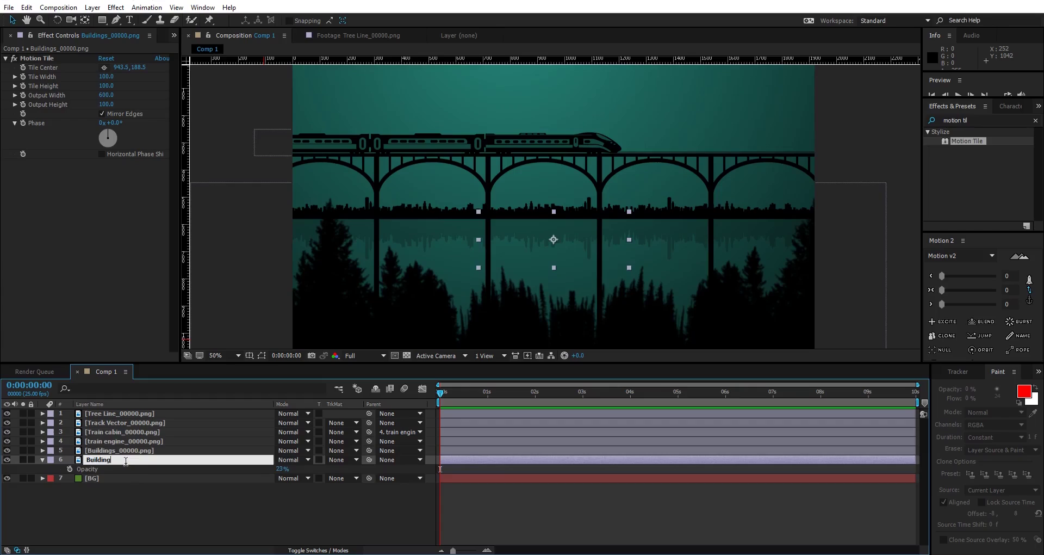
text(reflection)
key(Return)
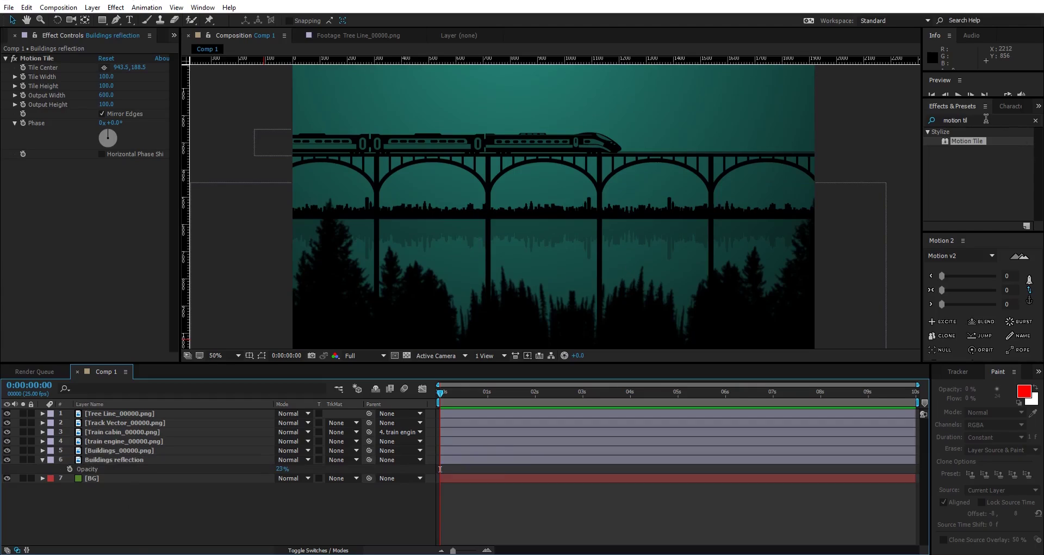
Apply the Turbulent Displace effect to the Buildings reflection layer and set its Size to 2
click(986, 120)
text(tu)
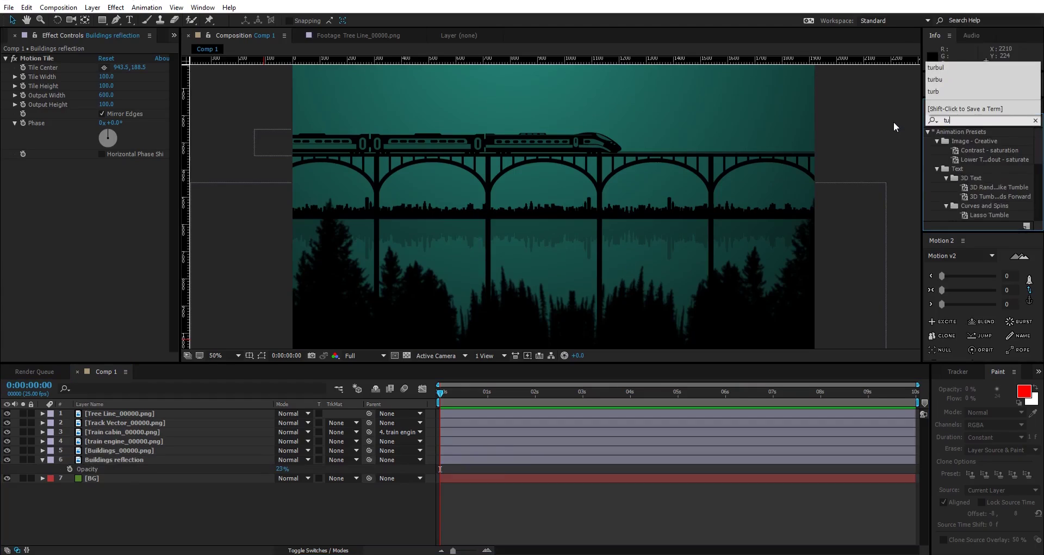
text(rbu)
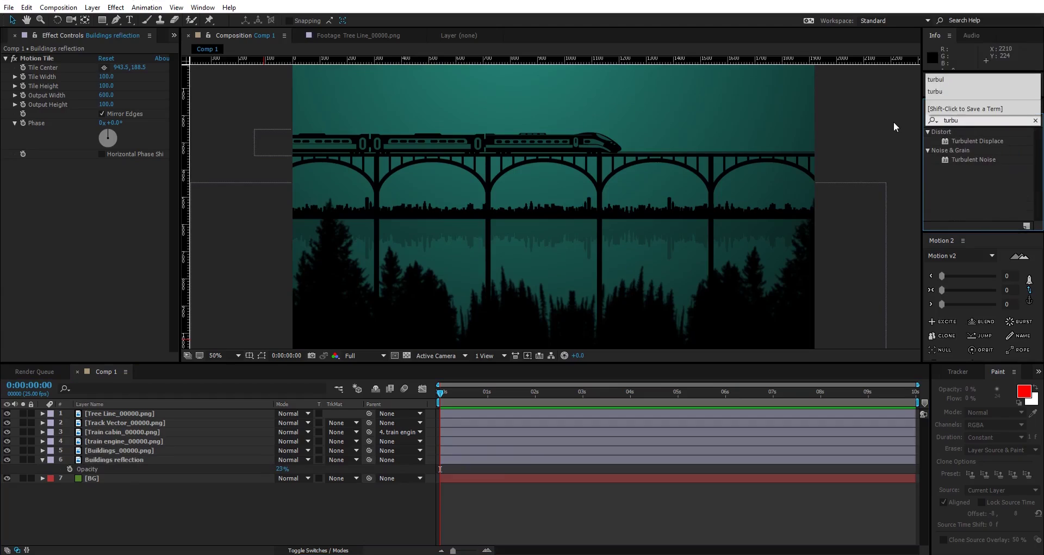
drag(966, 141, 119, 459)
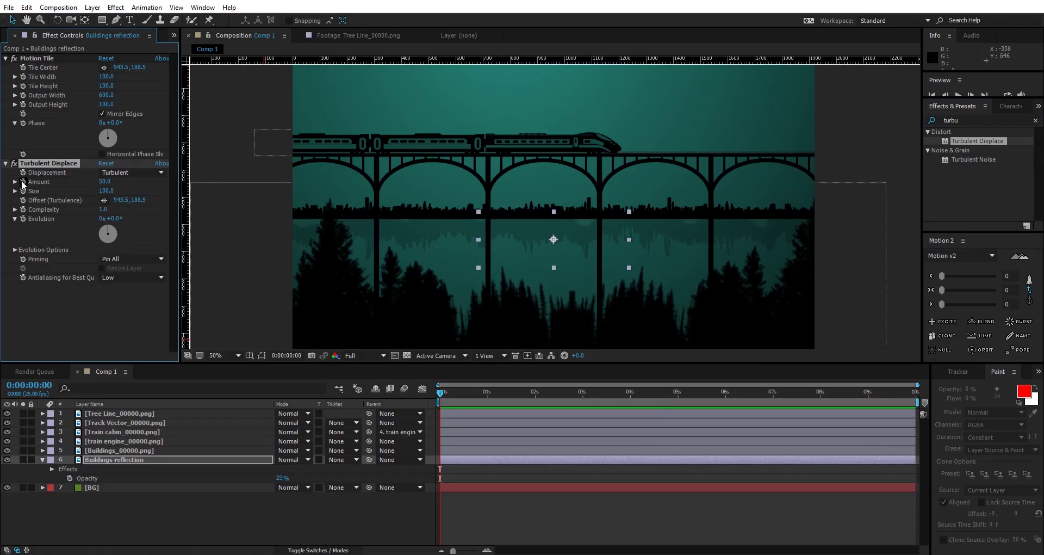
click(104, 190)
text(2)
key(Return)
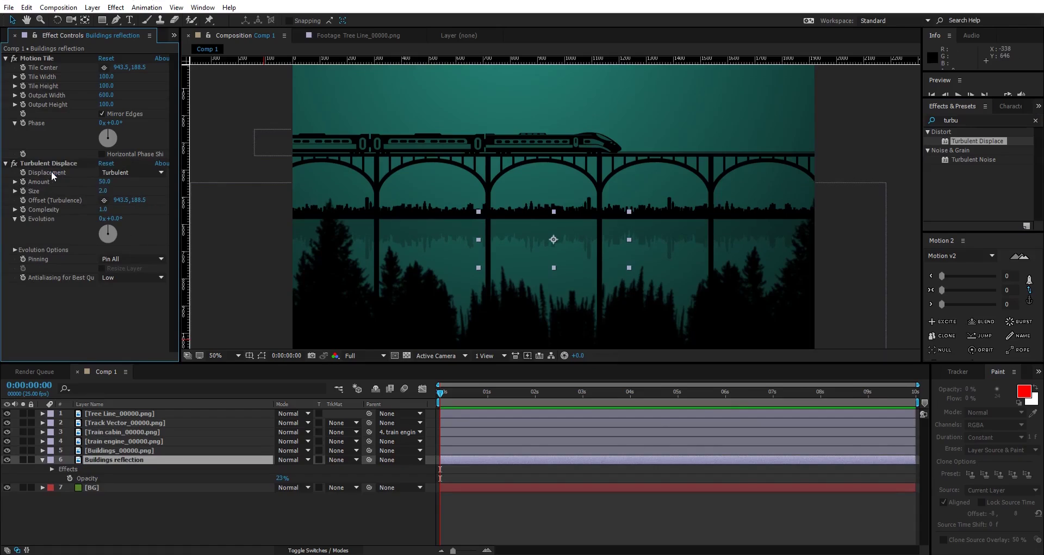
Change the reflection's Turbulent Displace to Horizontal Displacement and raise its Amount to 800
click(111, 172)
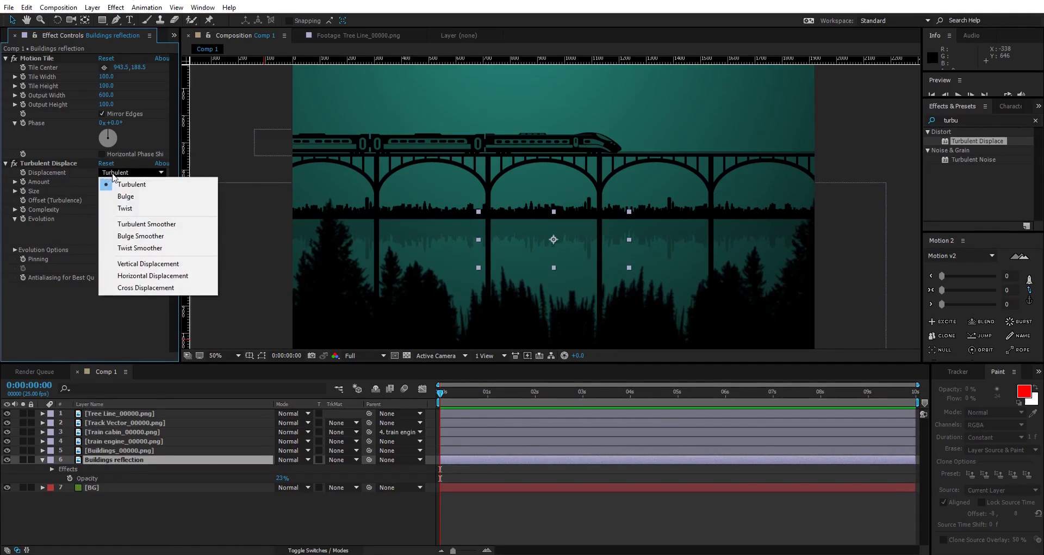
click(128, 278)
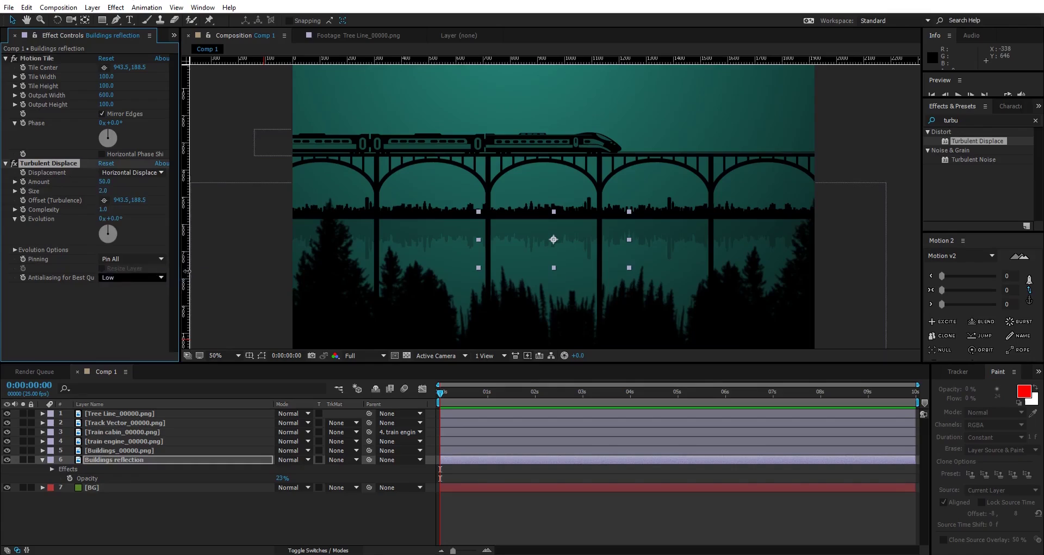
drag(121, 186, 464, 196)
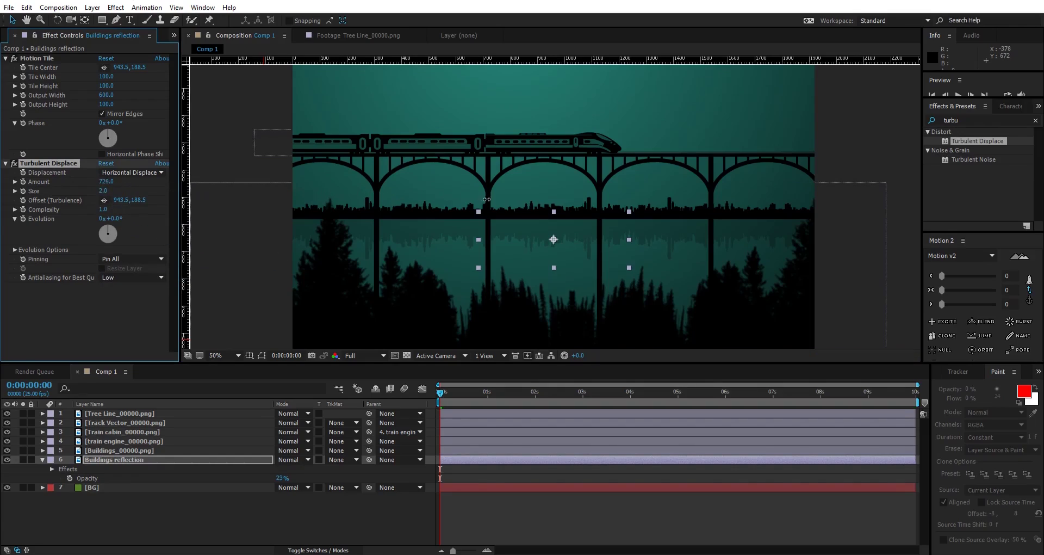
drag(103, 183, 143, 190)
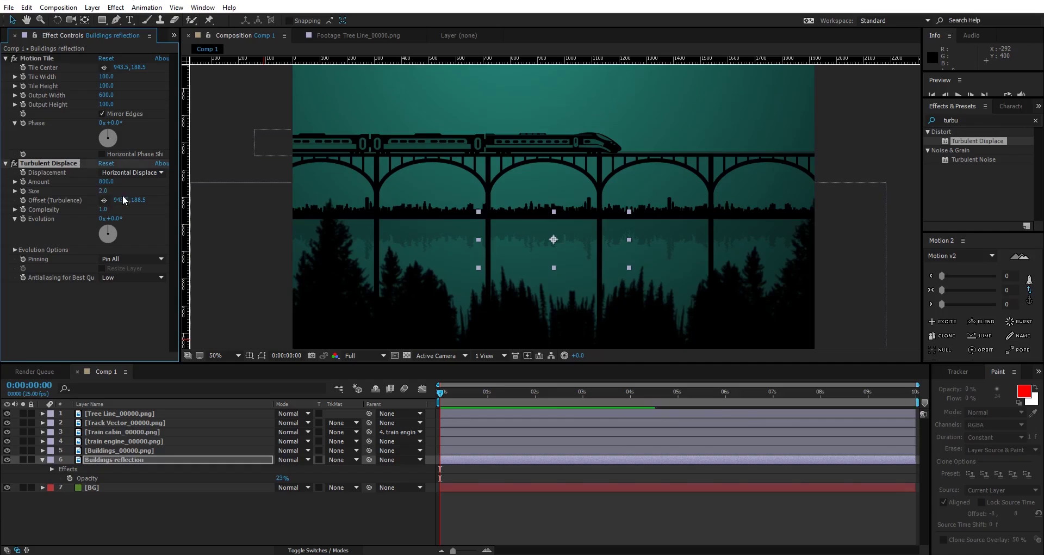
Animate the Turbulent Displace Evolution on Buildings reflection with the expression time*150, and collapse the layer's properties
alt+click(23, 220)
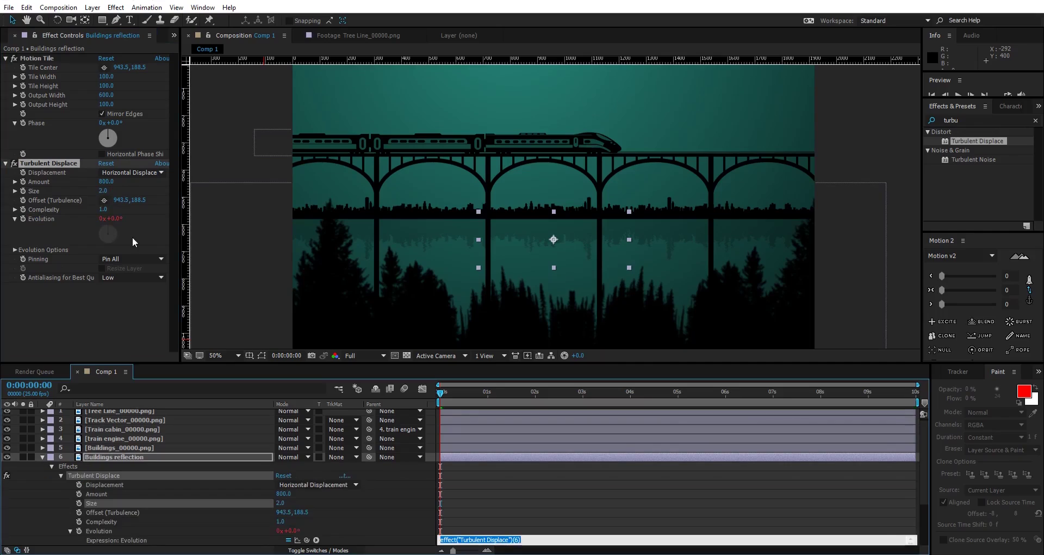
text(t)
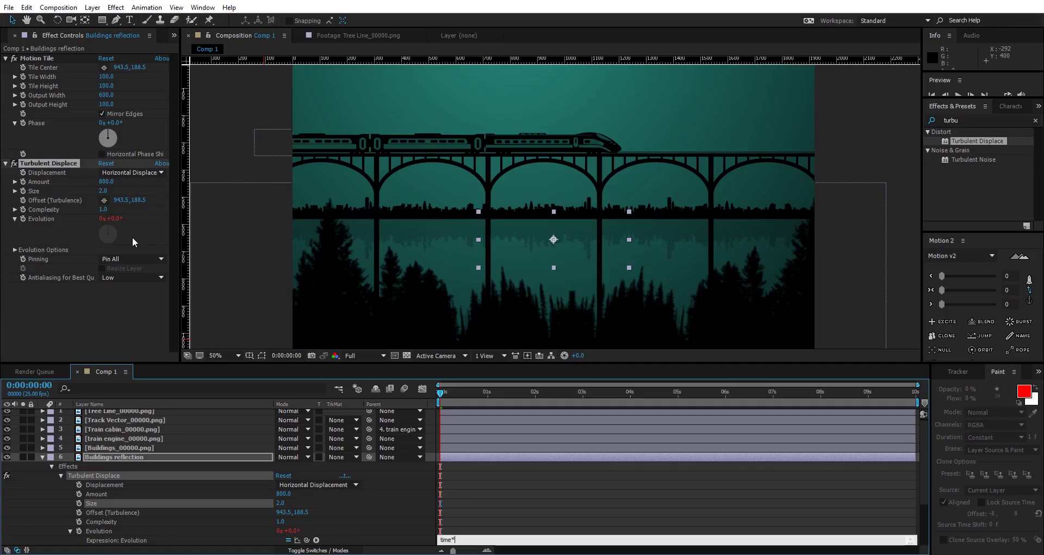
text(ime*150)
click(471, 501)
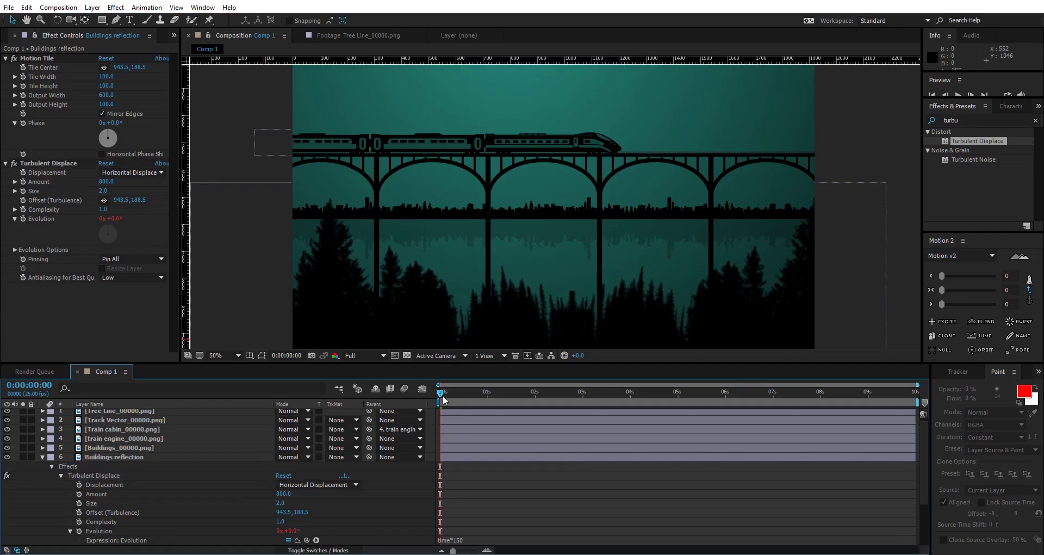
key(ctrl+grave)
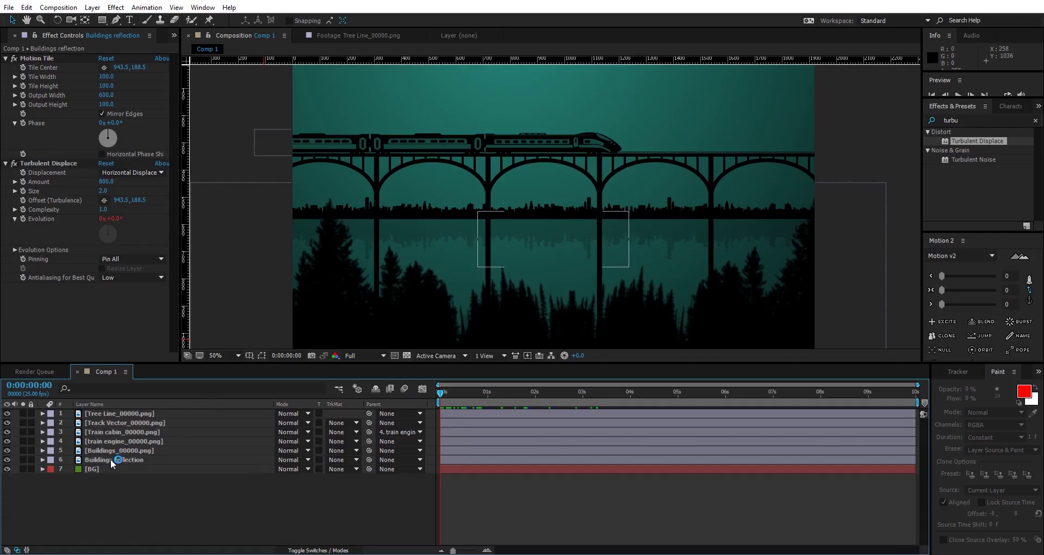
Parent the Buildings reflection layer to the Buildings layer
click(113, 460)
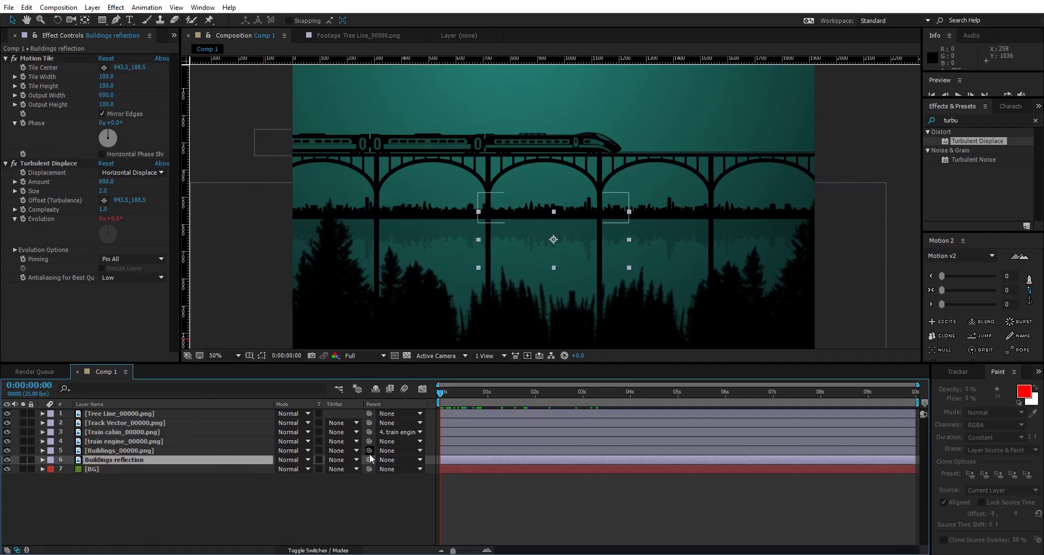
drag(370, 460, 119, 448)
click(109, 449)
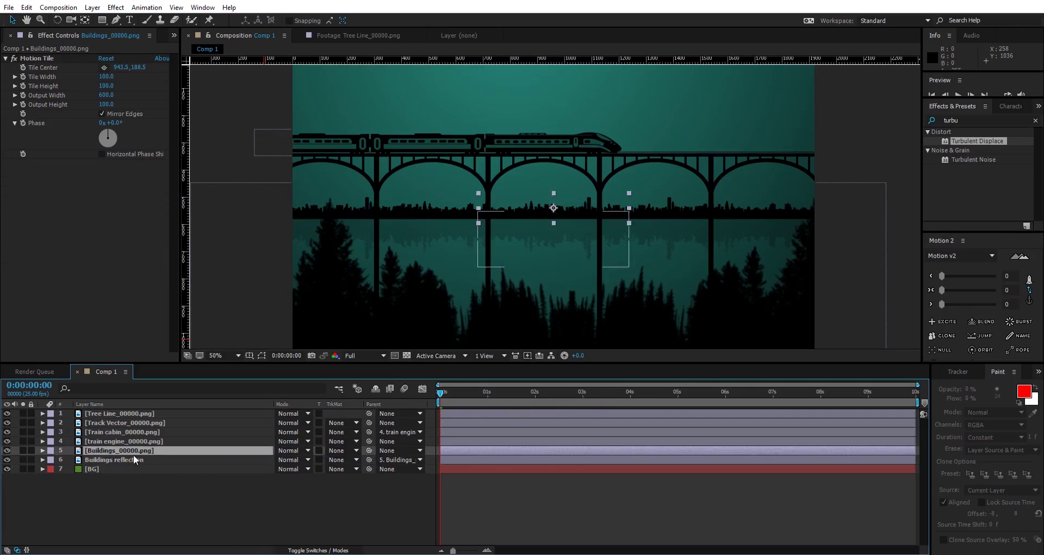
click(244, 501)
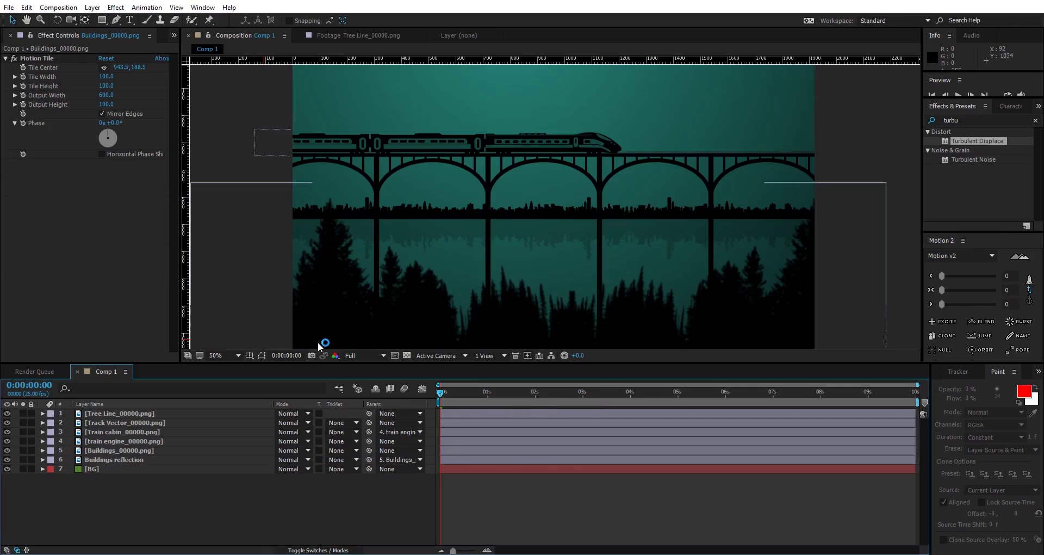
Make the six image layers 3D, from Tree Line to Buildings reflection, and add a two-node camera with the 50mm preset
key(F4)
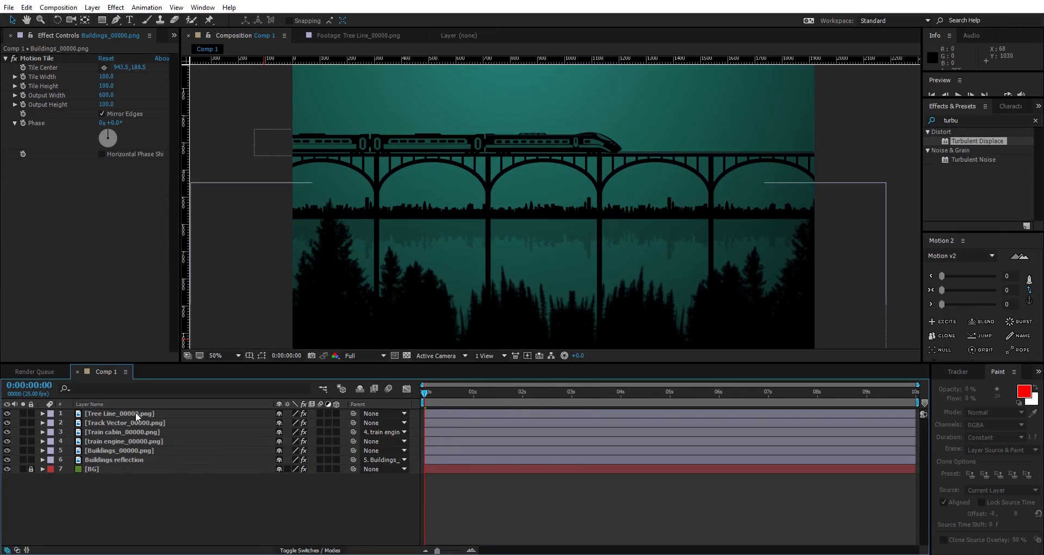
drag(335, 413, 335, 459)
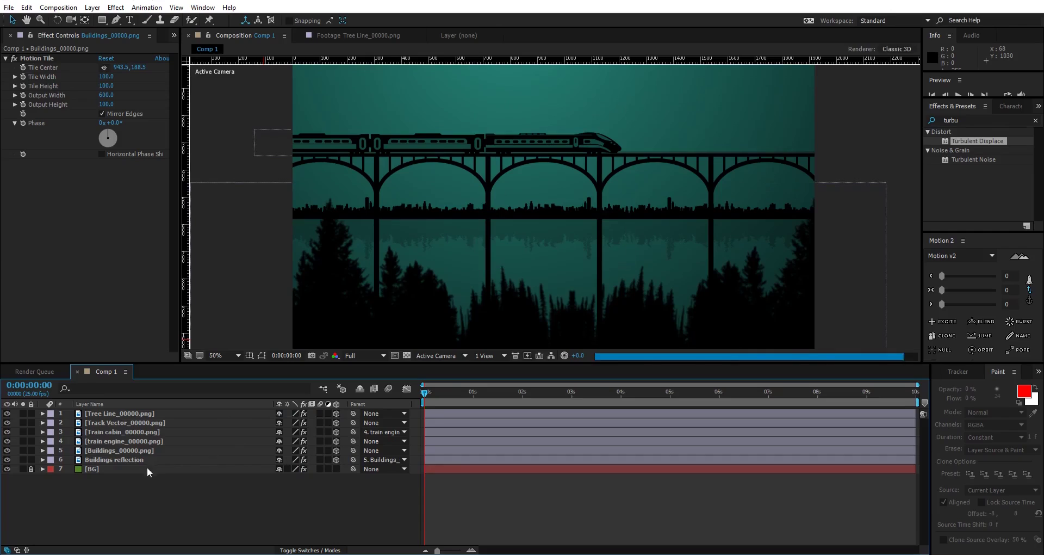
right_click(129, 490)
mouse_move(161, 387)
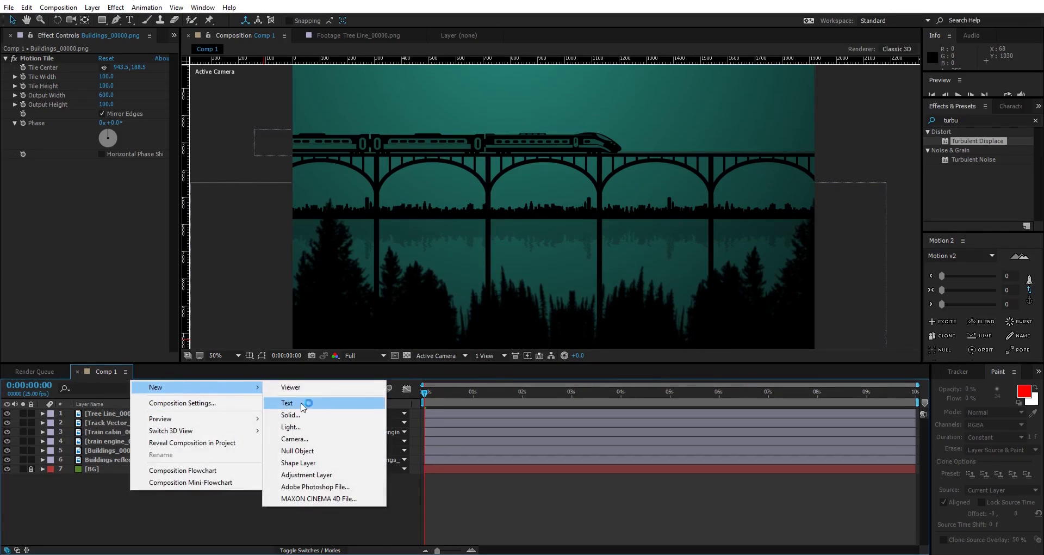
click(297, 441)
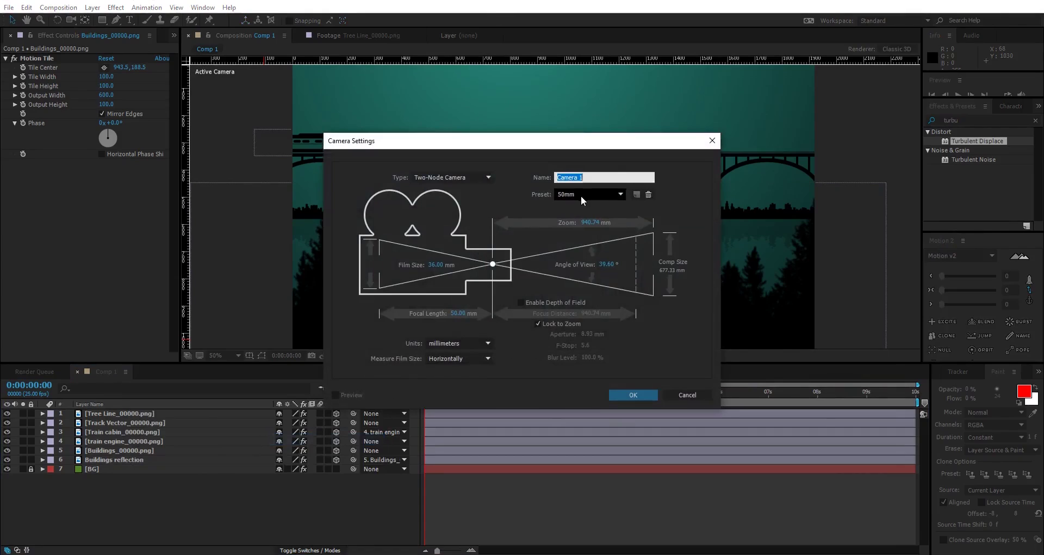
click(628, 394)
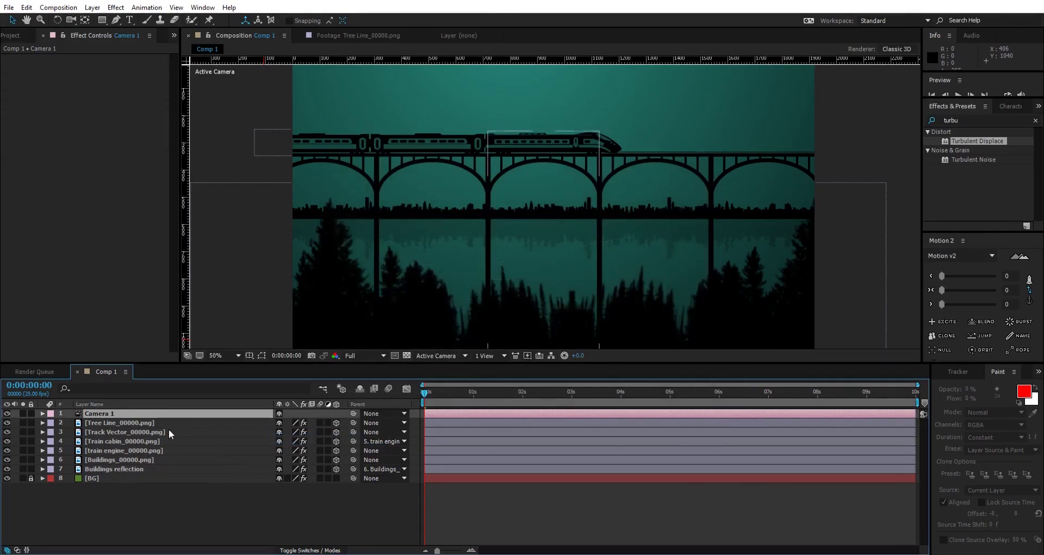
click(179, 494)
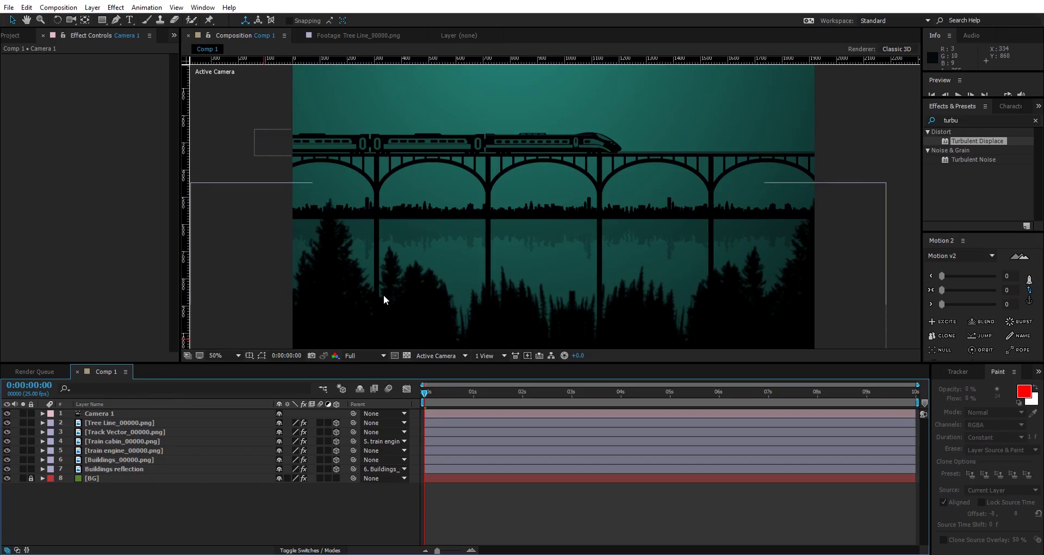
Switch the composition to the Top view and examine how the camera and the 3D layers are arranged in depth
click(390, 242)
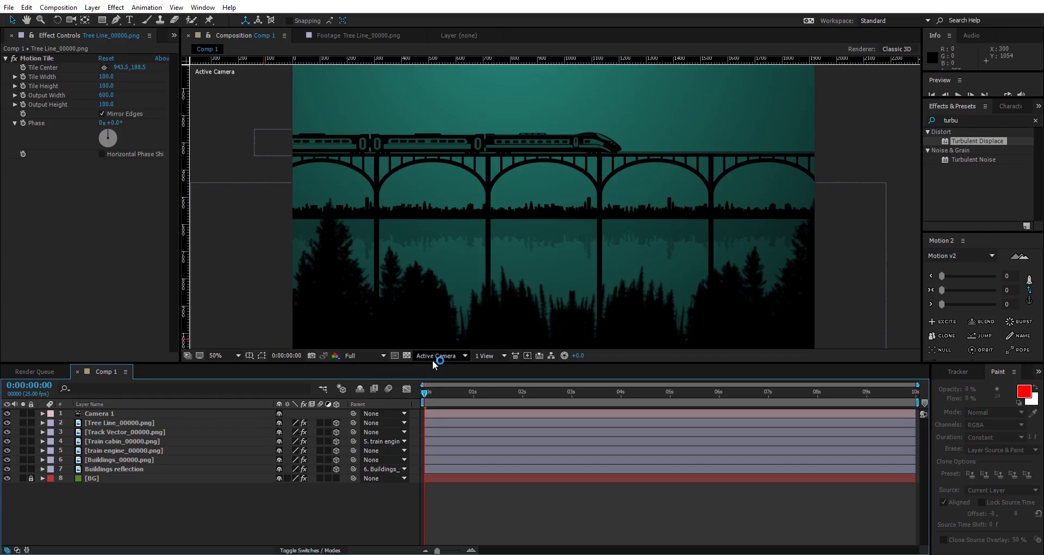
click(419, 357)
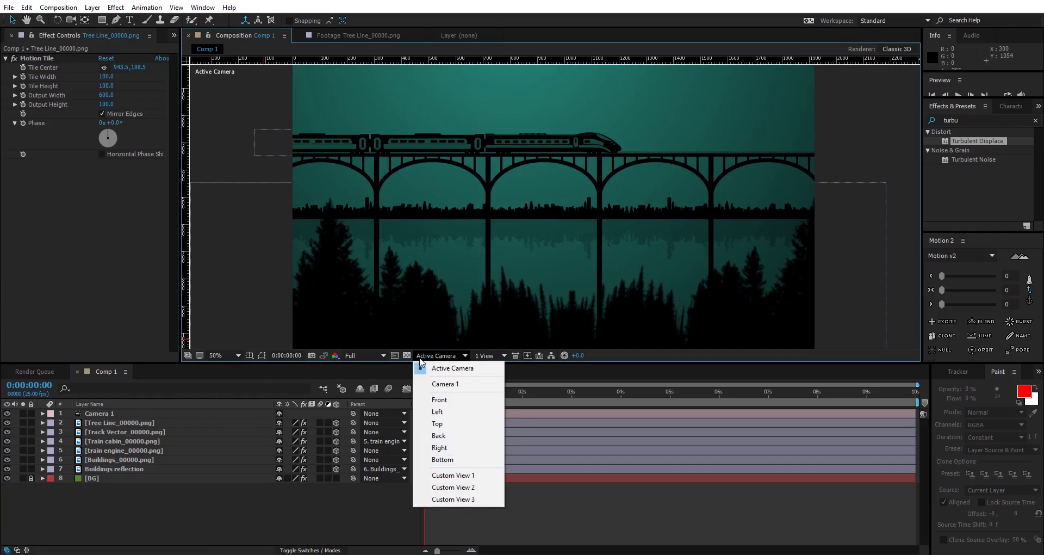
click(443, 423)
key(comma)
key(comma)
key(comma)
key(period)
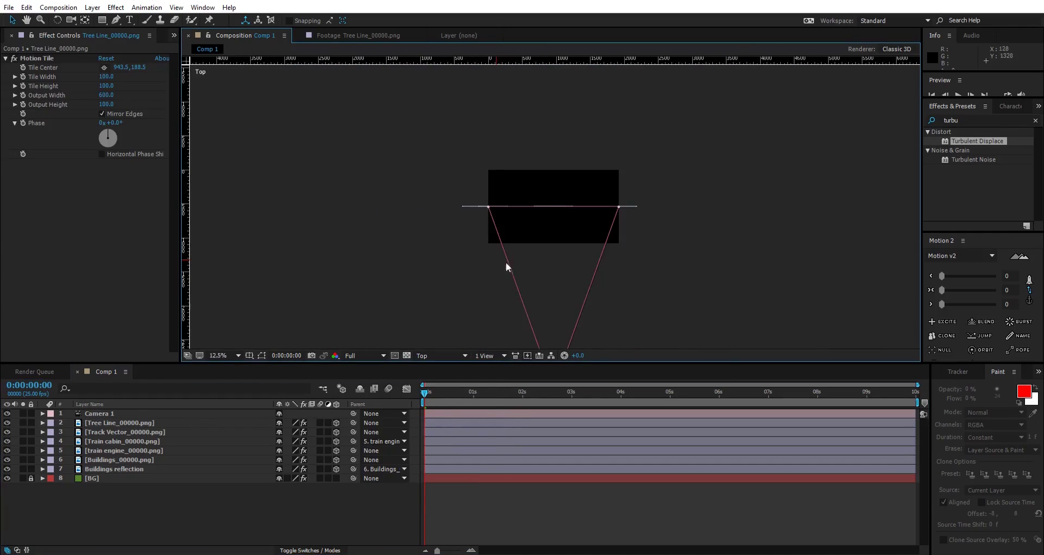
drag(598, 289, 608, 194)
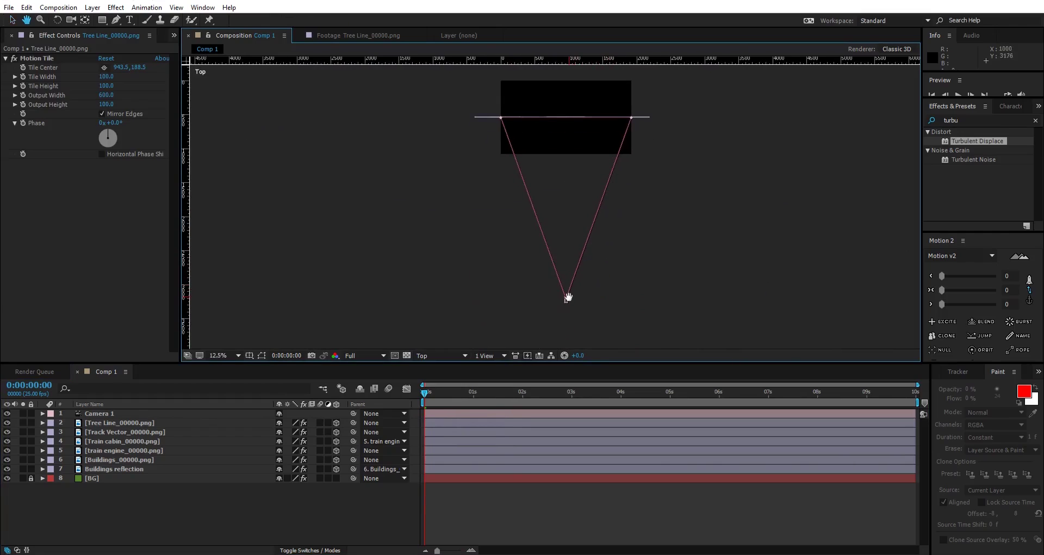
drag(696, 148, 672, 141)
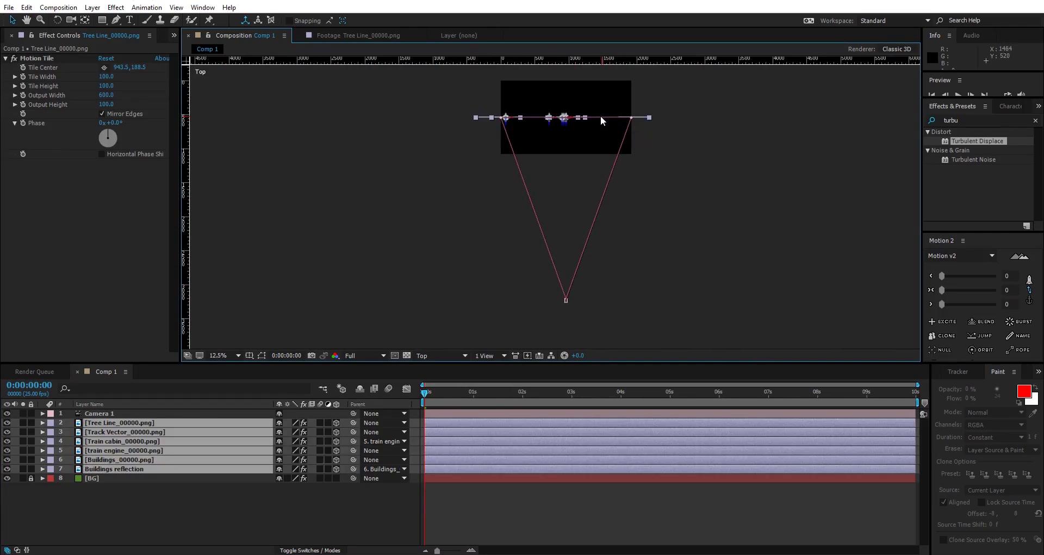
scroll(593, 116, up, 2)
drag(586, 116, 546, 200)
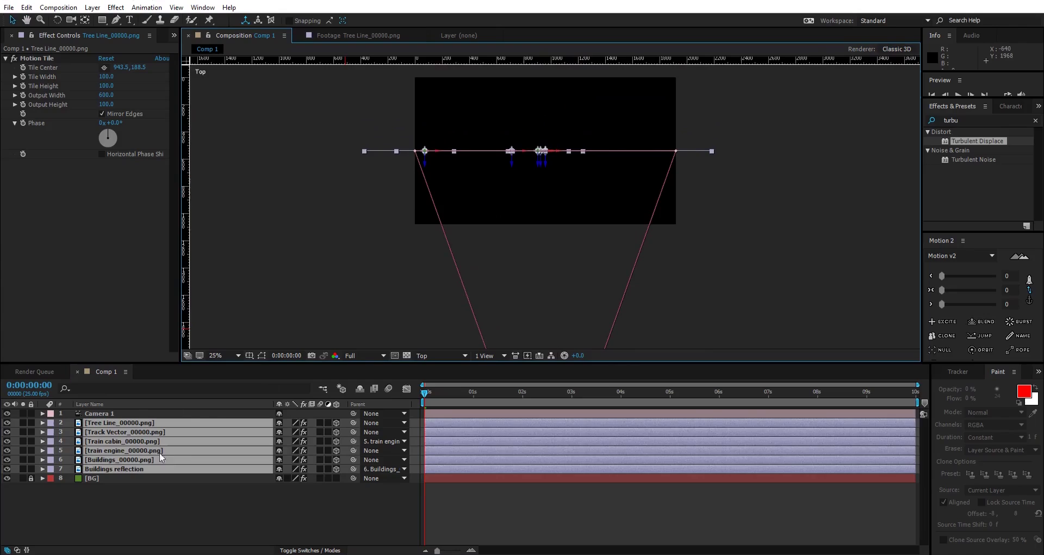
click(160, 505)
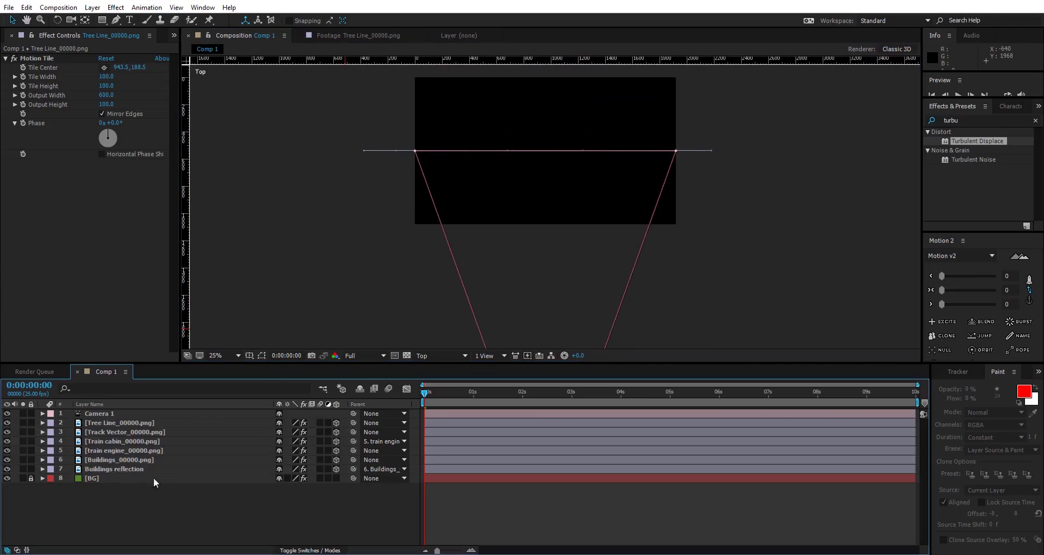
Push the Buildings layer far back in Z, well behind the other layers and away from the camera
click(101, 461)
scroll(539, 200, down, 4)
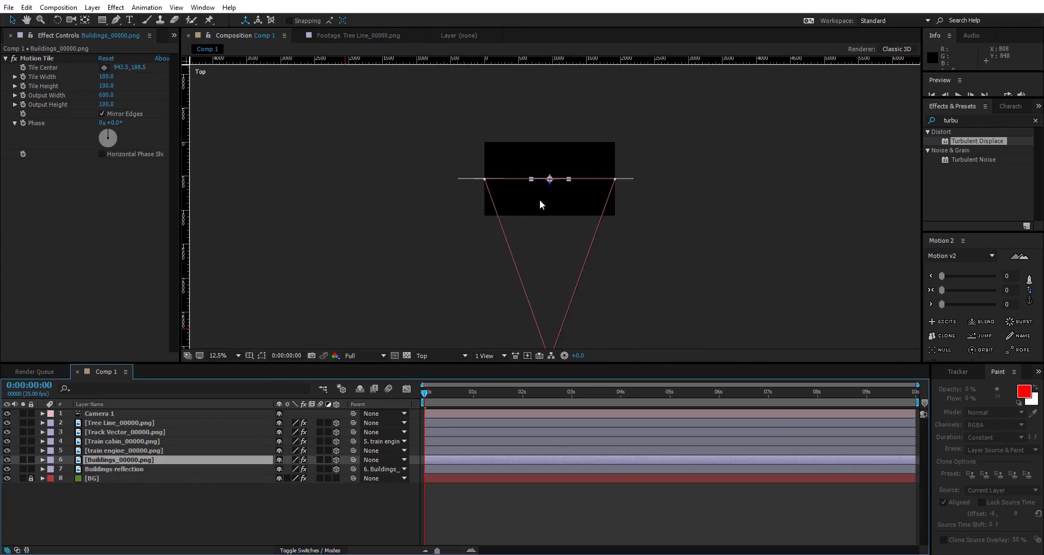
scroll(549, 187, up, 1)
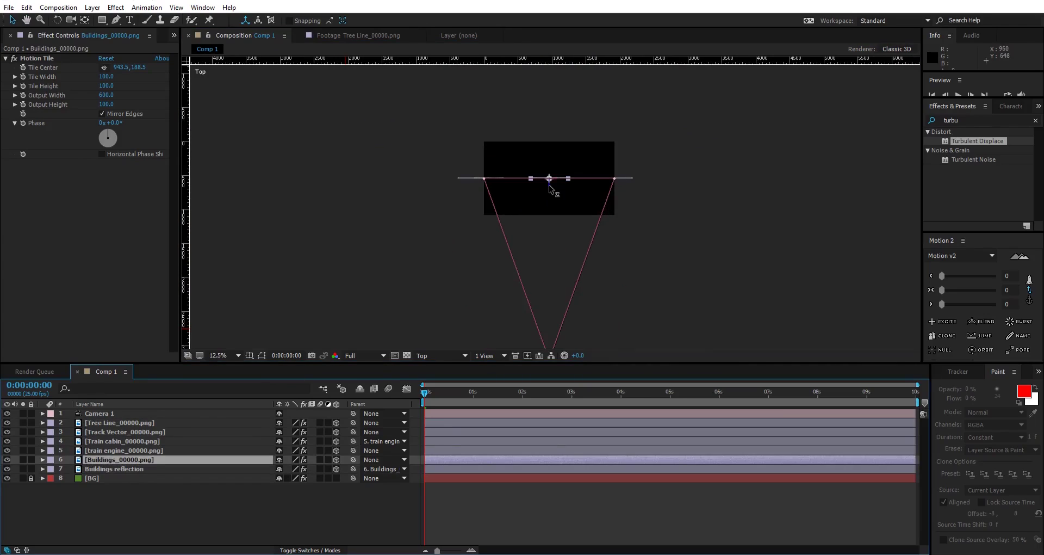
drag(550, 187, 550, 120)
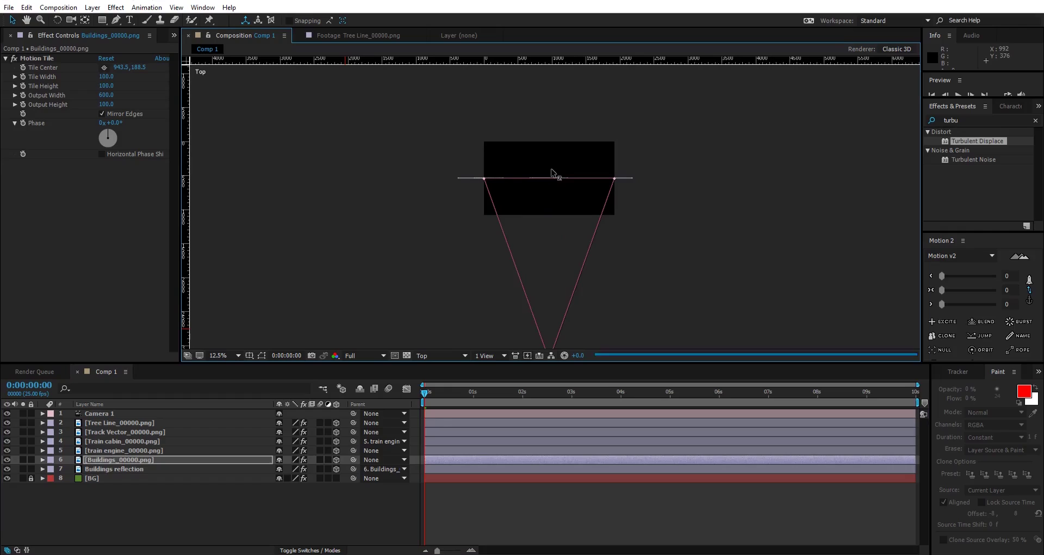
key(ctrl+z)
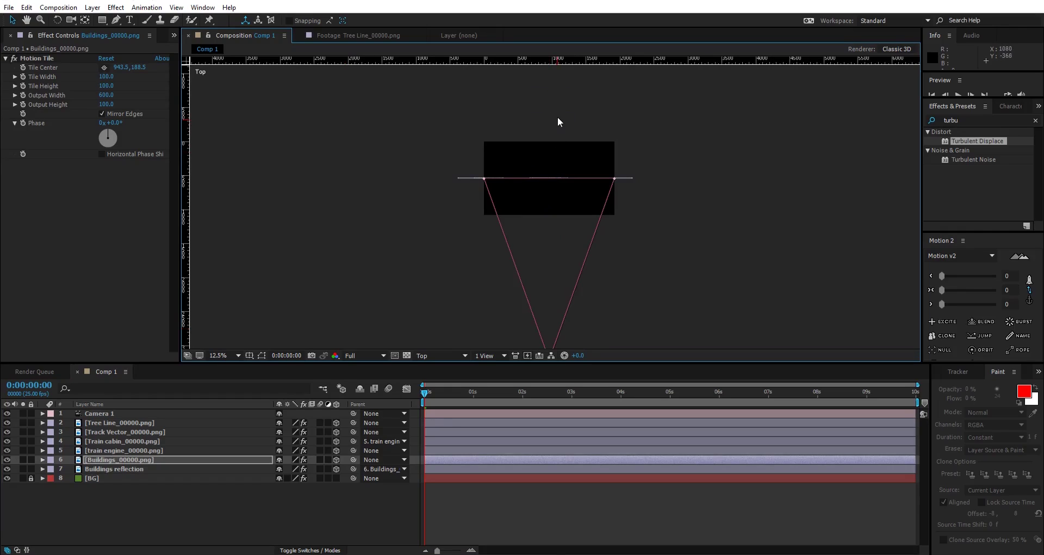
scroll(557, 212, down, 2)
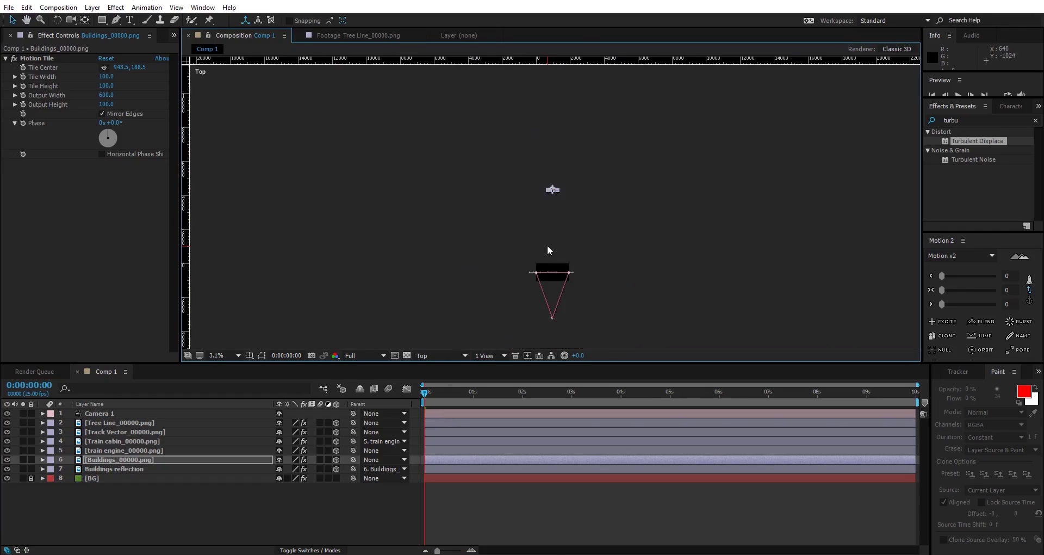
scroll(547, 245, up, 4)
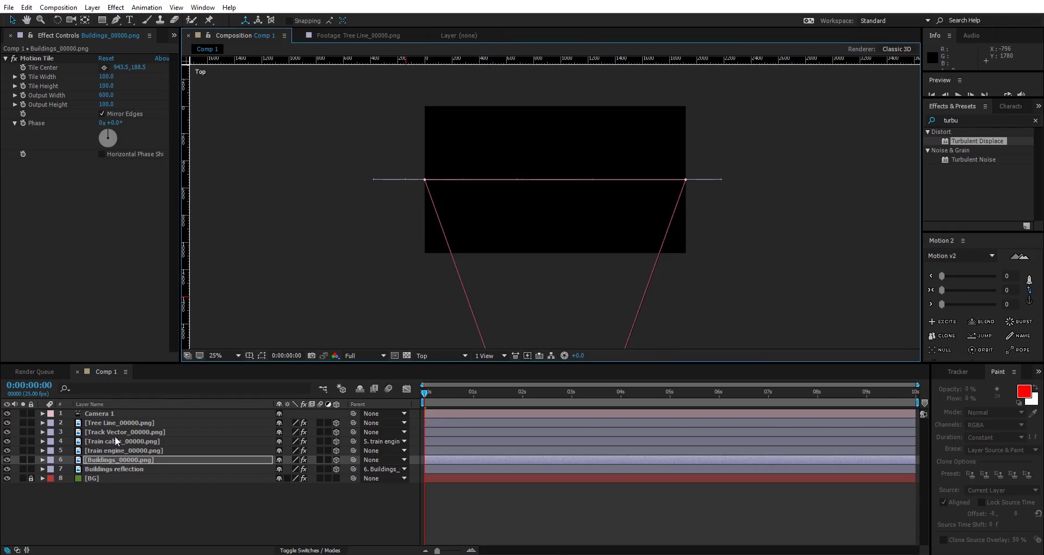
Pull the Tree Line layer forward in Z in the Top view until it sits just in front of the camera
click(151, 424)
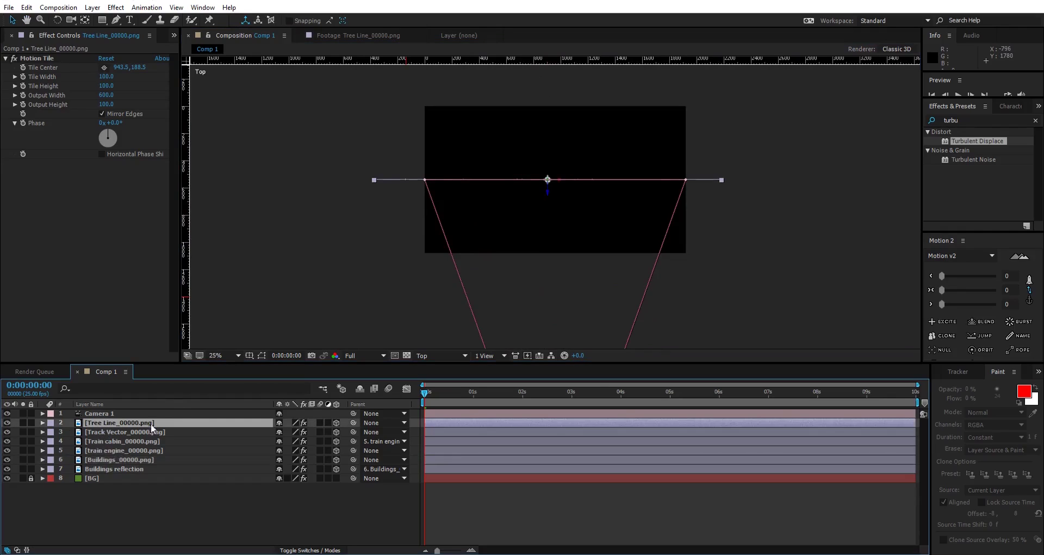
mouse_move(548, 193)
mouse_down()
mouse_move(547, 294)
mouse_move(546, 199)
mouse_up()
key(h)
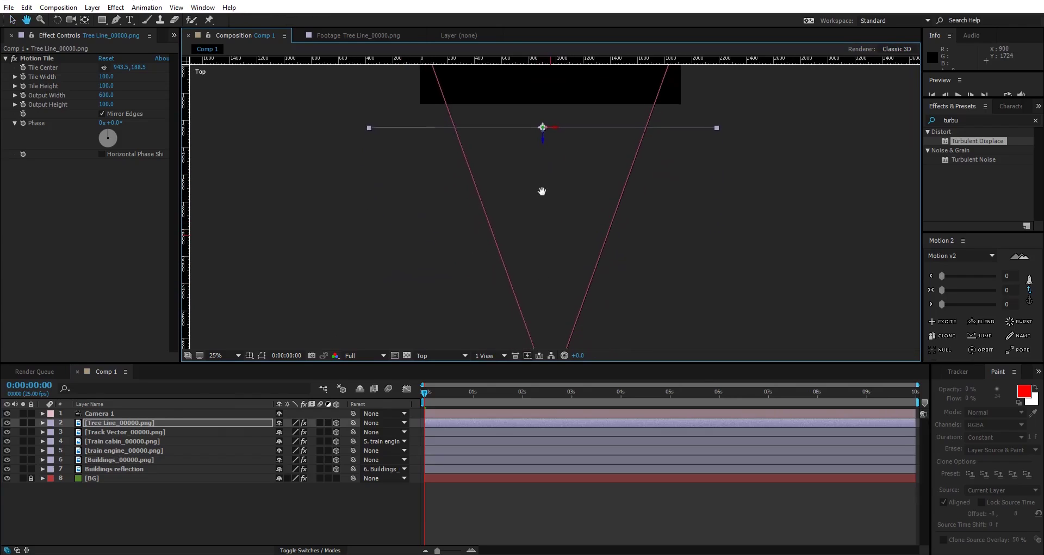
key(v)
drag(543, 141, 546, 281)
click(546, 281)
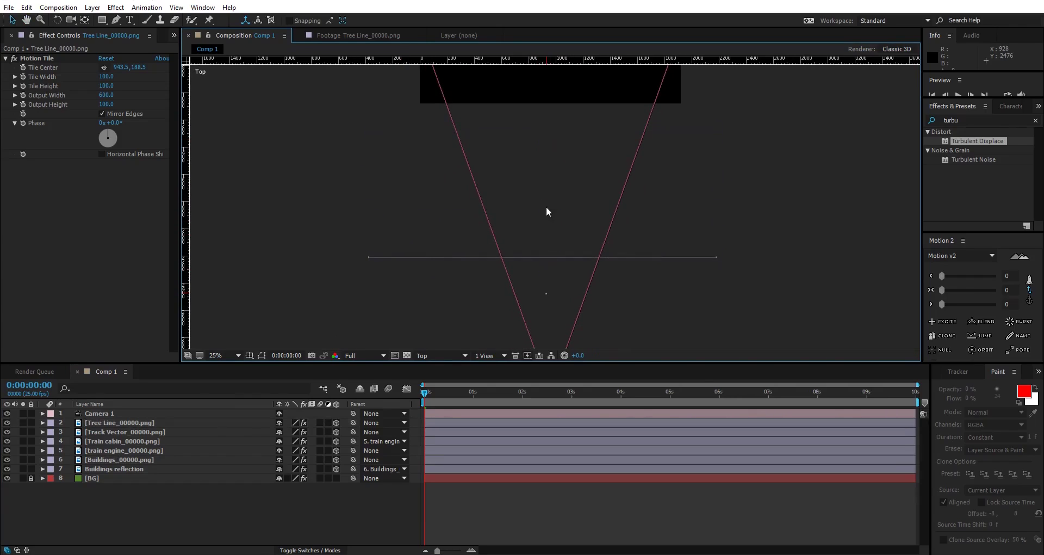
key(space)
key(space)
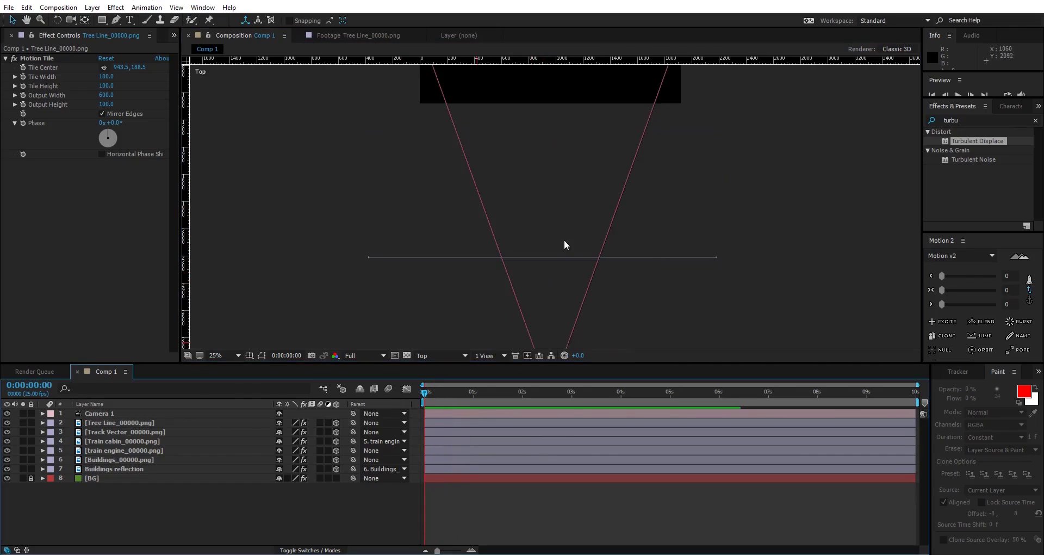
click(550, 256)
key(comma)
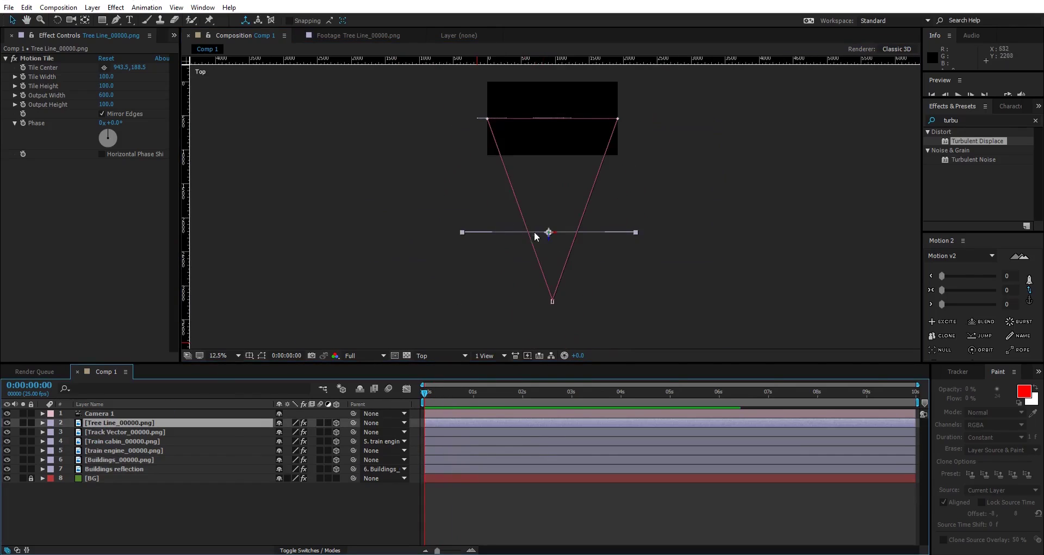
drag(548, 242, 547, 292)
Check the depth placement of the track, train cabin and train engine layers, and switch the composition to the Active Camera view
click(123, 432)
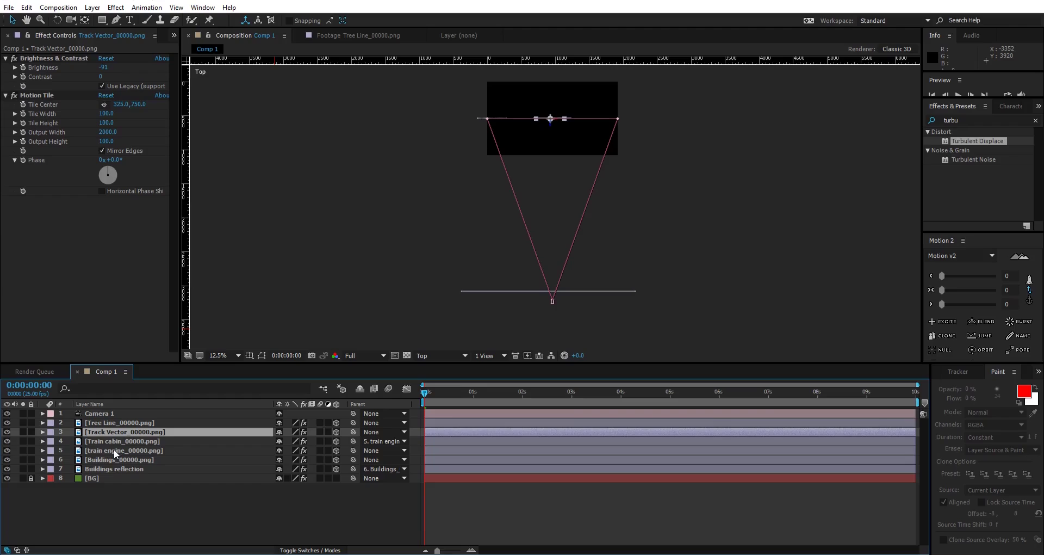
click(111, 441)
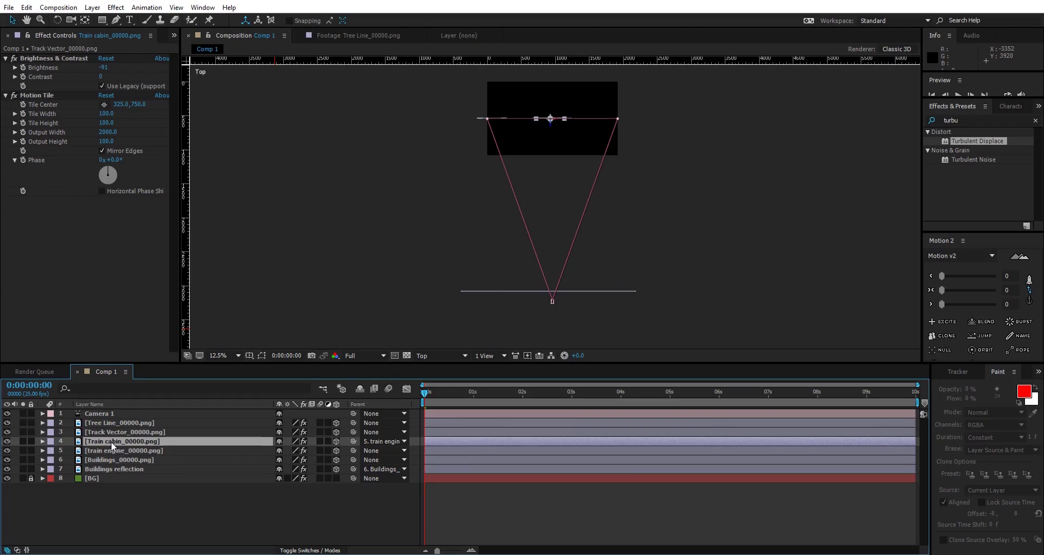
click(113, 450)
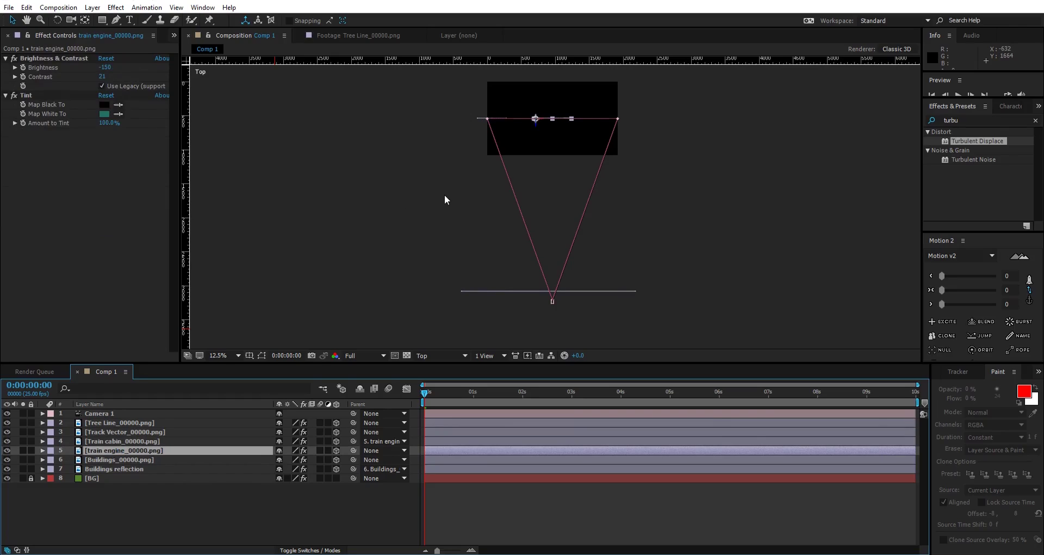
click(435, 355)
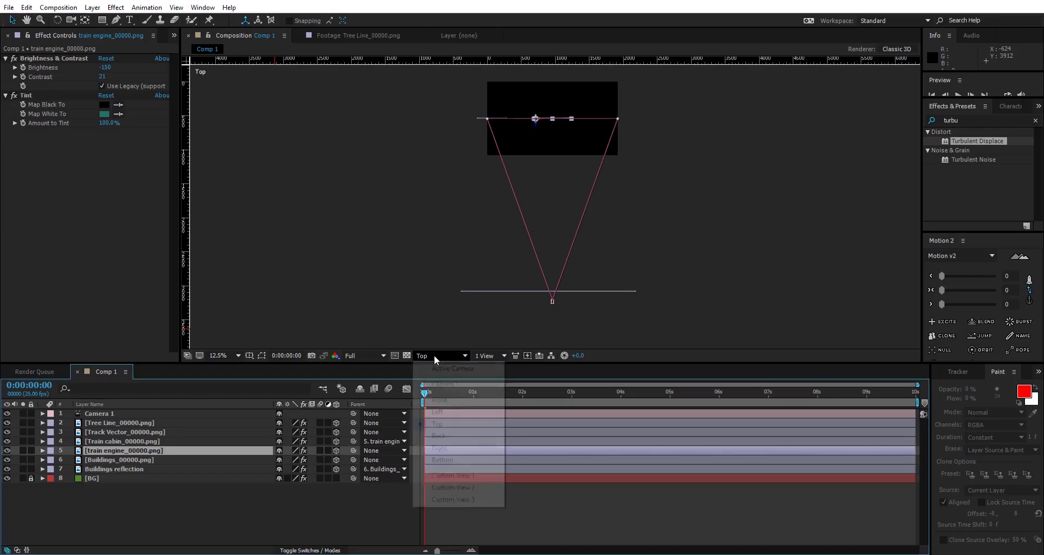
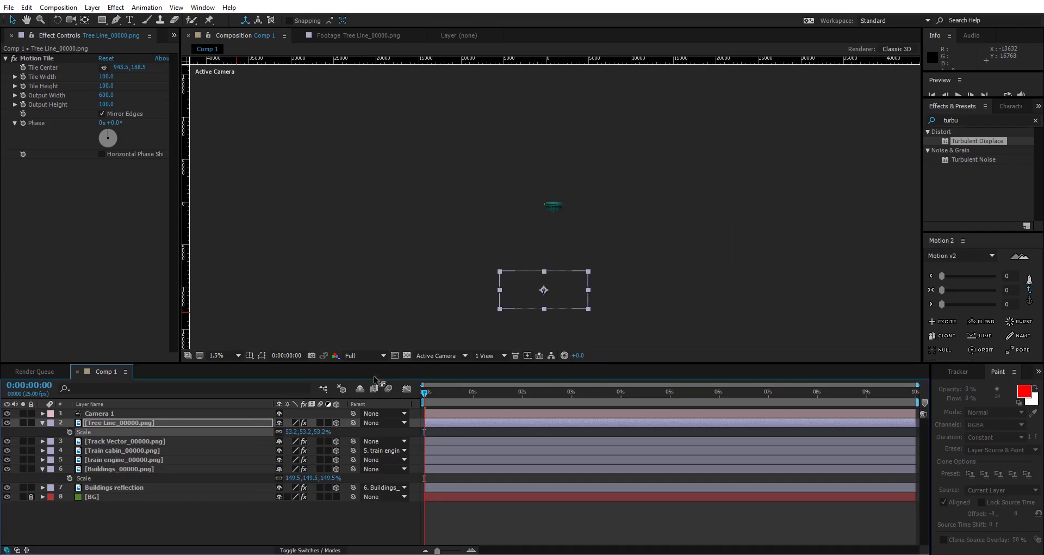
Raise the Tree Line layer to about 582 in Y and adjust its scale so the trees fill the frame's lower part
key(p)
drag(283, 431, 67, 447)
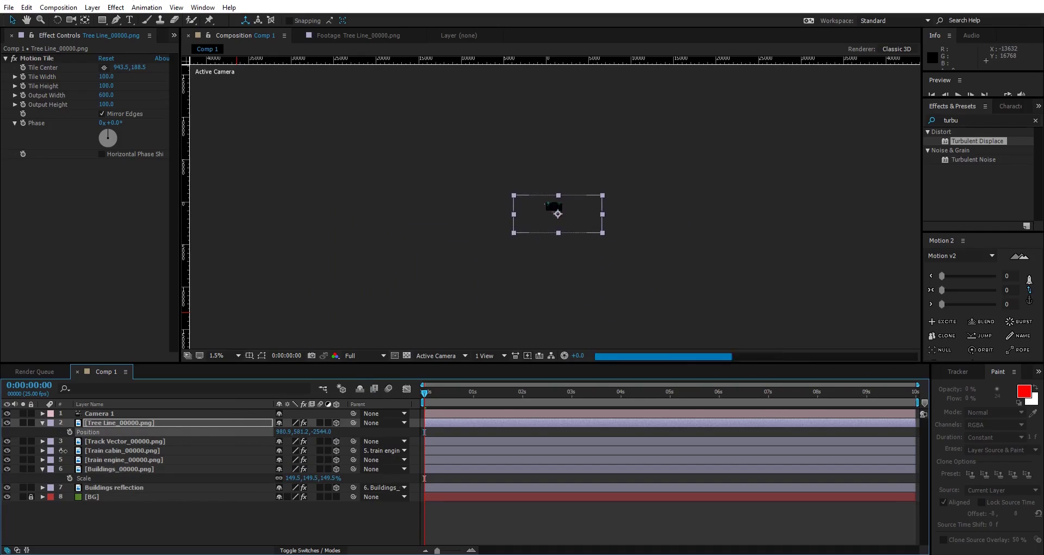
scroll(494, 265, up, 3)
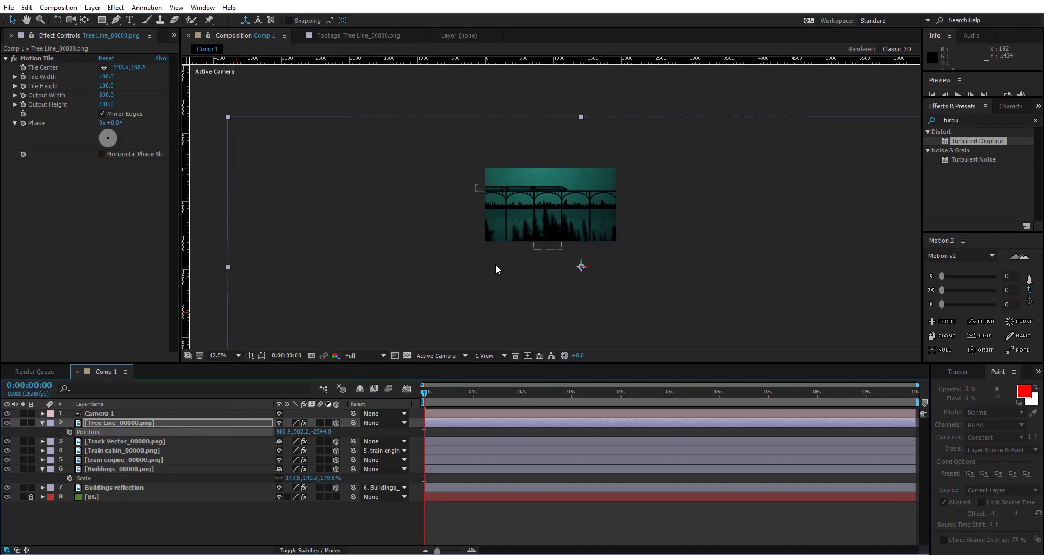
key(s)
mouse_move(294, 435)
mouse_down()
mouse_move(324, 435)
mouse_move(303, 432)
mouse_up()
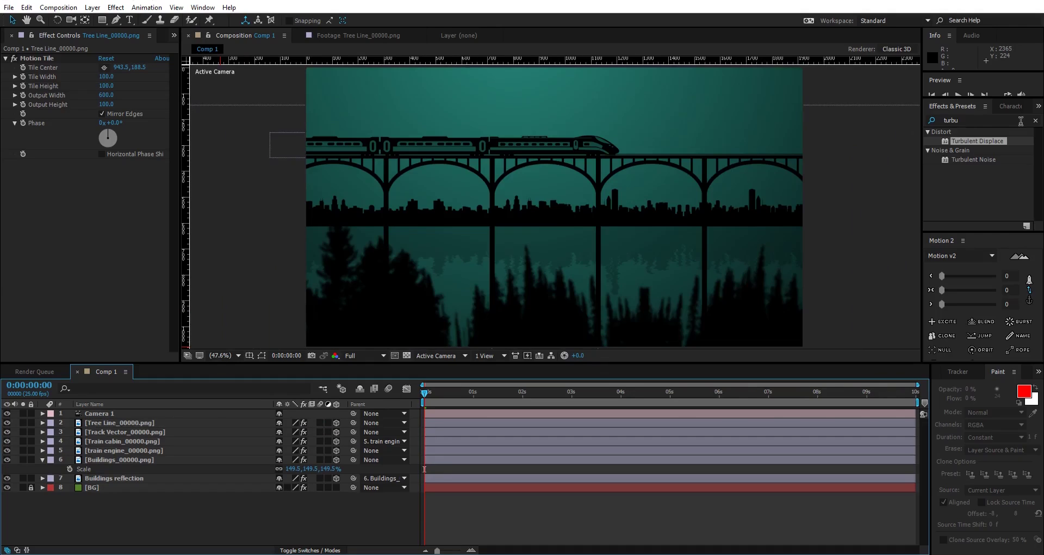
Apply the Fast Blur effect to the Tree Line layer with a Blurriness of 8
double_click(1003, 120)
text(f)
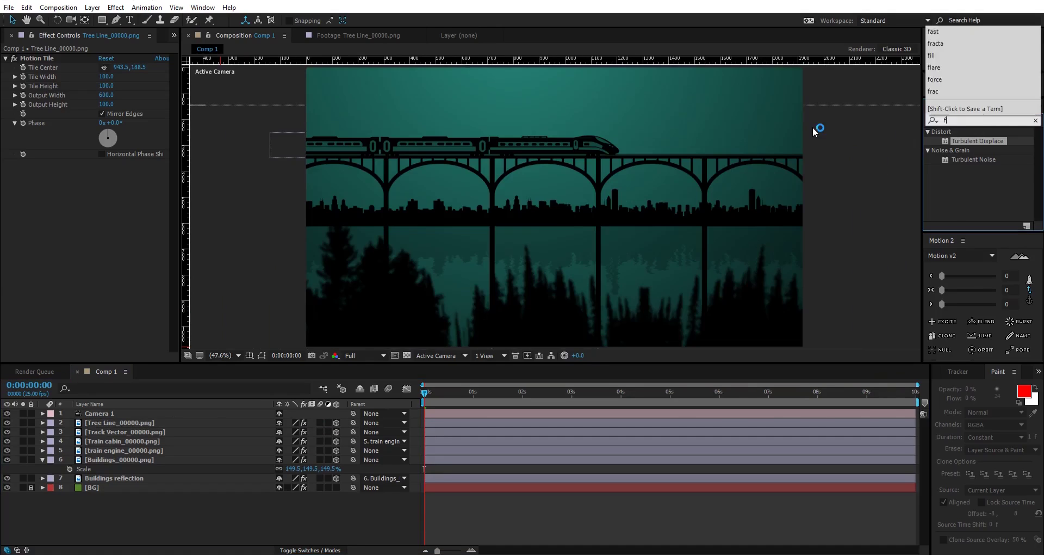
text(ast bl)
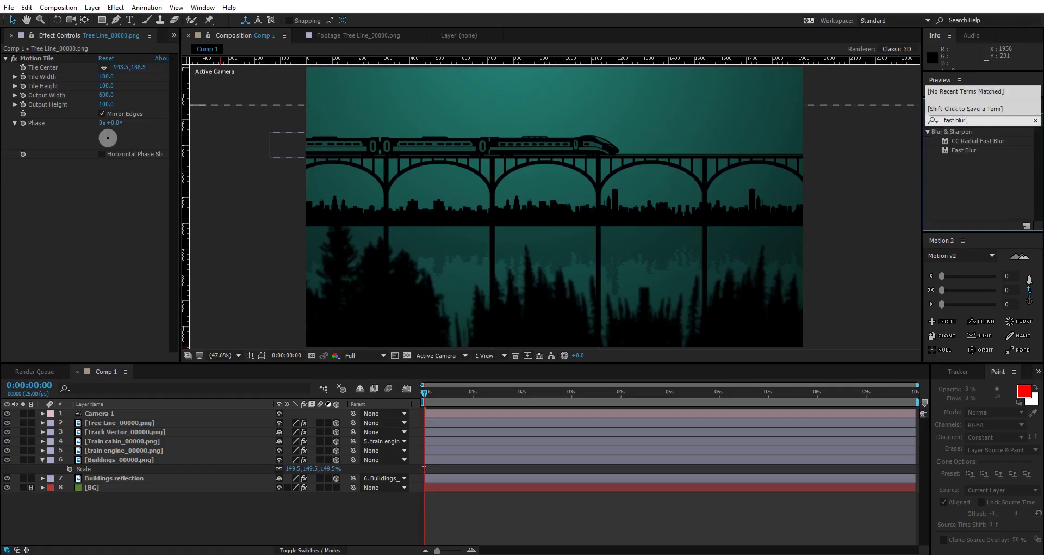
text(ur)
drag(961, 148, 122, 419)
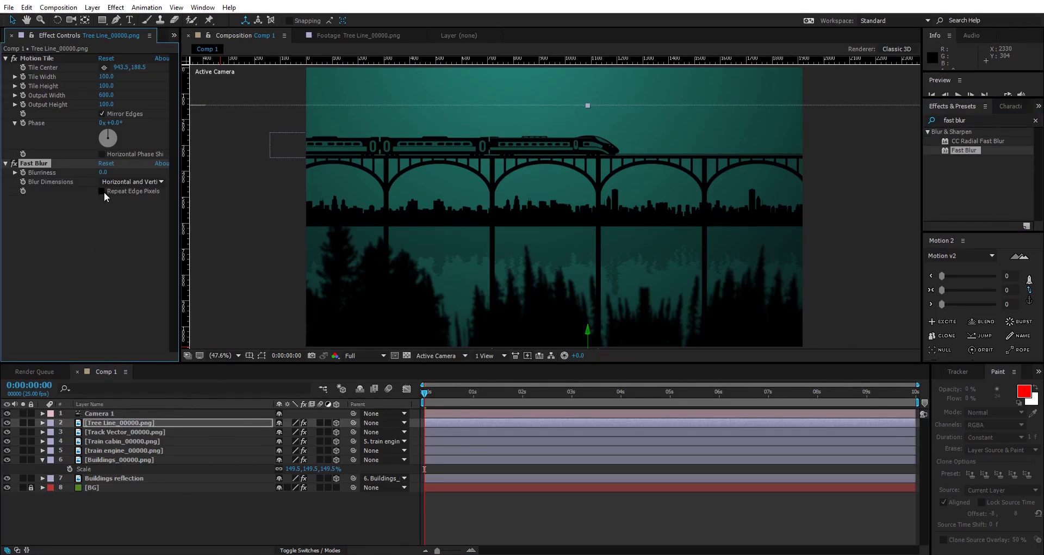
drag(106, 175, 111, 173)
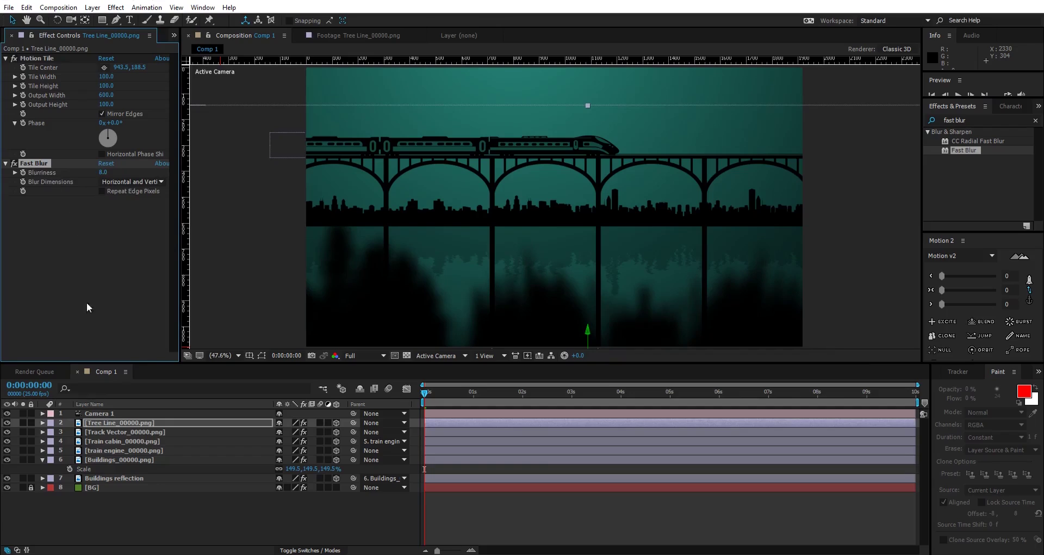
Copy the Fast Blur effect onto the Buildings layer and set its Blurriness to 20
click(119, 459)
key(ctrl+v)
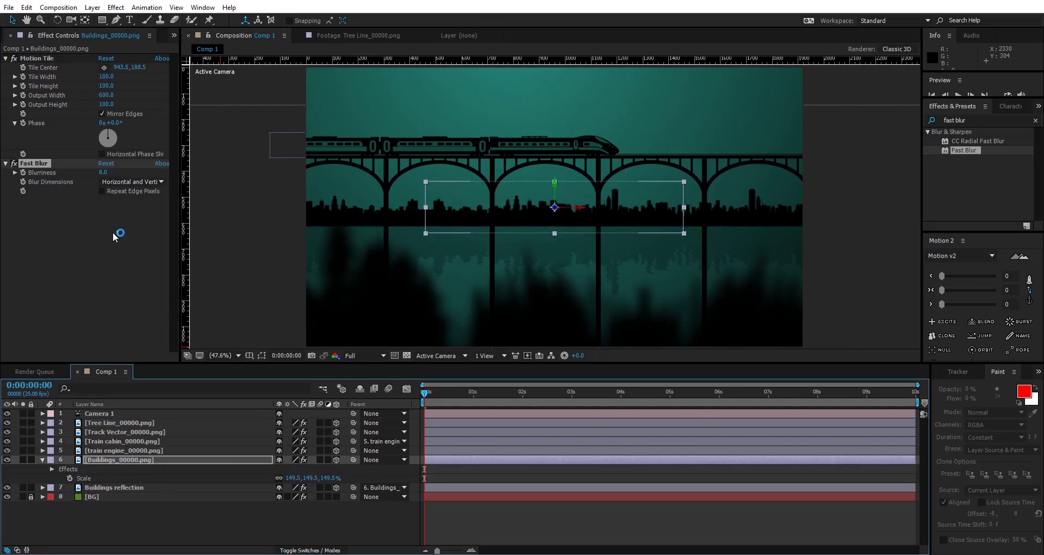
drag(104, 172, 69, 168)
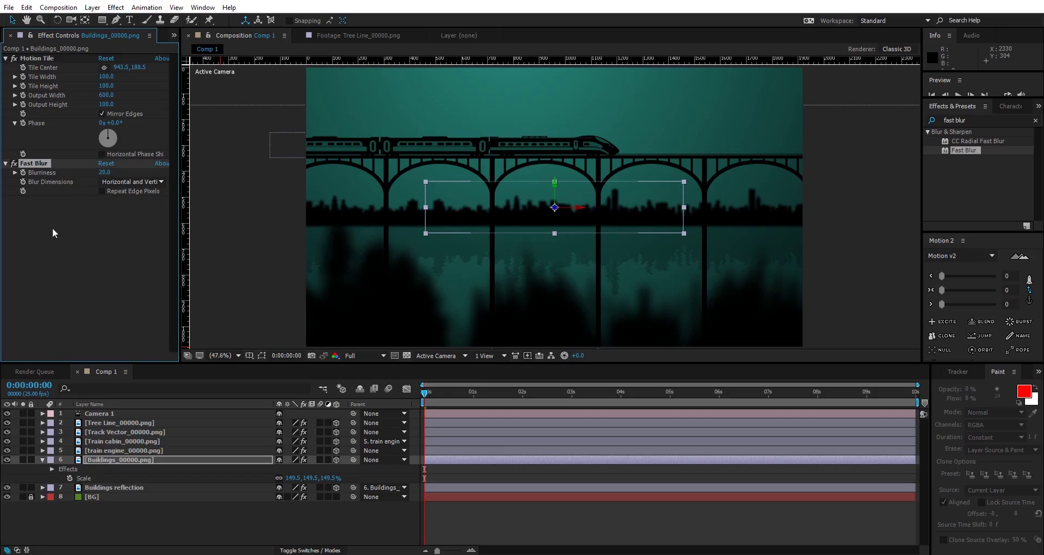
Give the Buildings reflection layer the same Fast Blur effect with its Blurriness set to 4
click(113, 487)
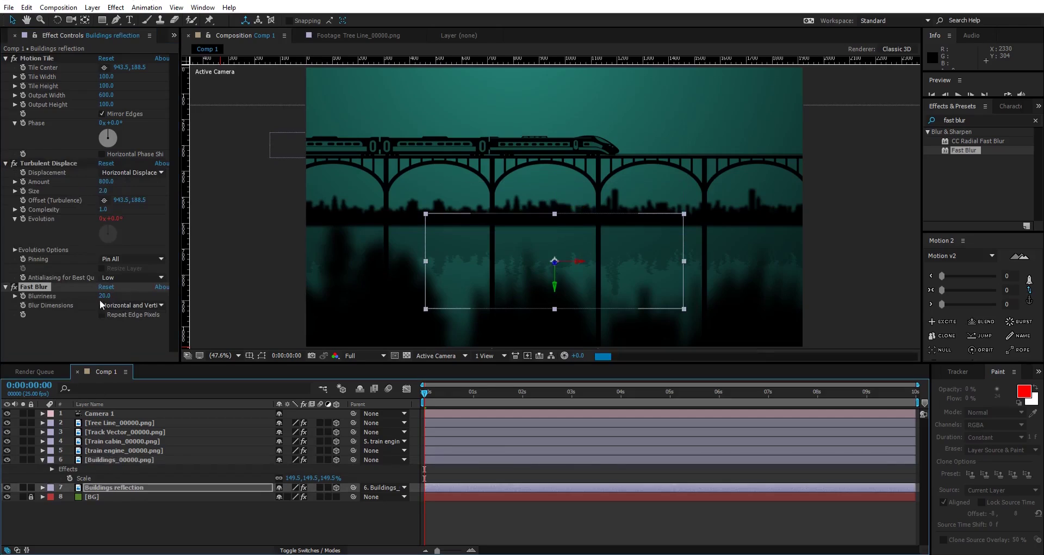
click(105, 295)
text(2)
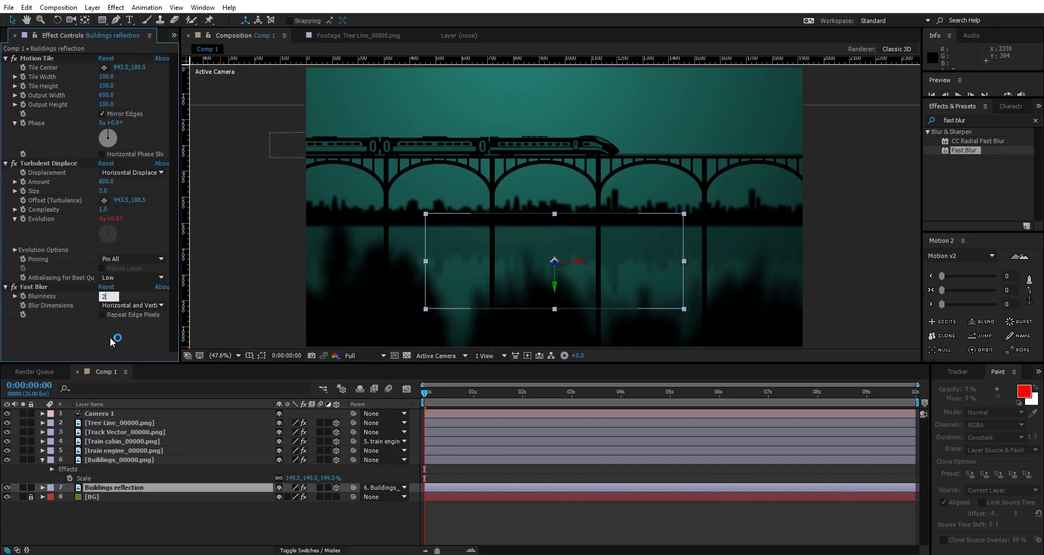
key(Return)
click(103, 295)
text(4)
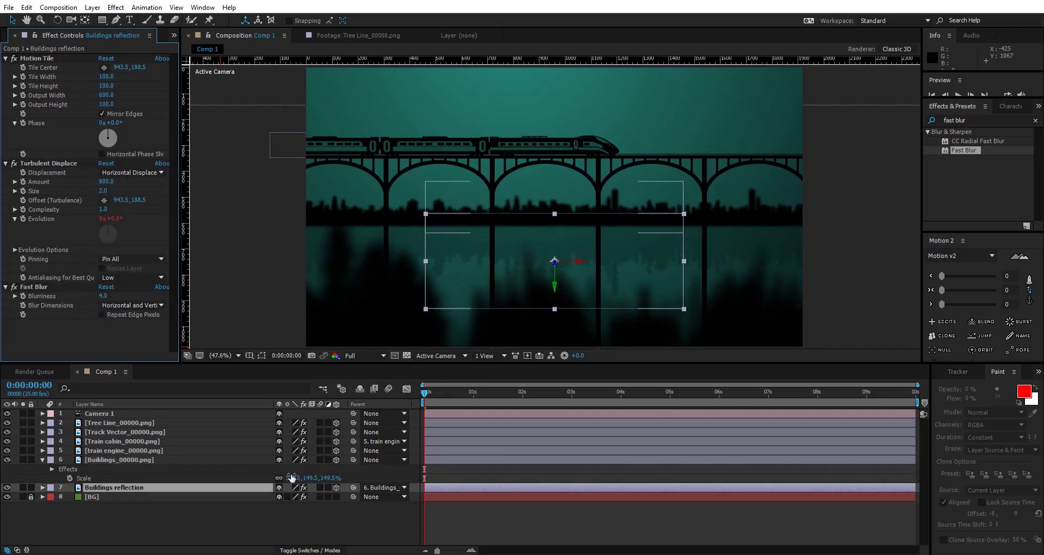
click(479, 152)
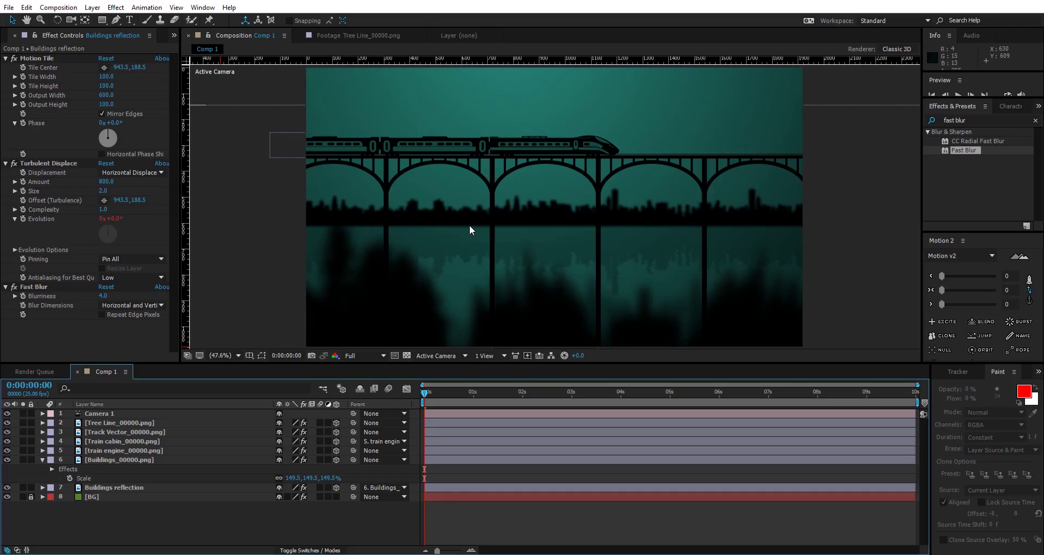
Add a new null object to the composition
right_click(138, 520)
mouse_move(174, 417)
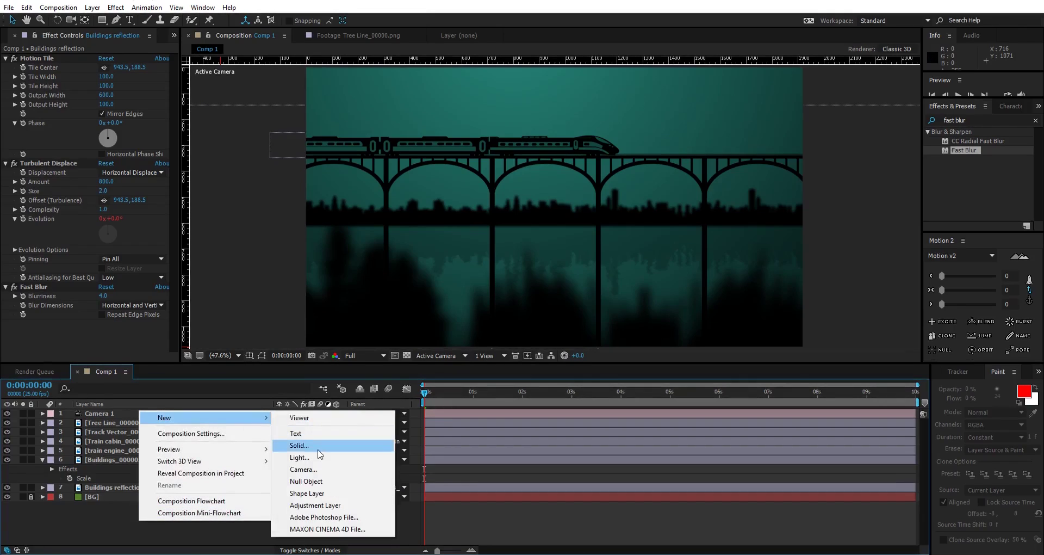
click(316, 483)
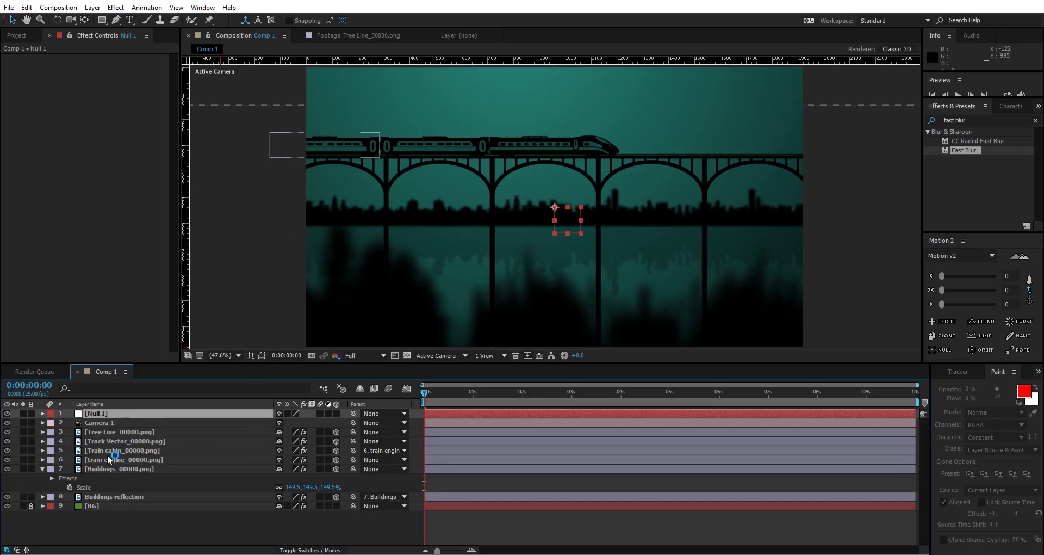
Parent the Tree Line, Buildings, Buildings reflection and Track Vector layers to the null object
click(103, 496)
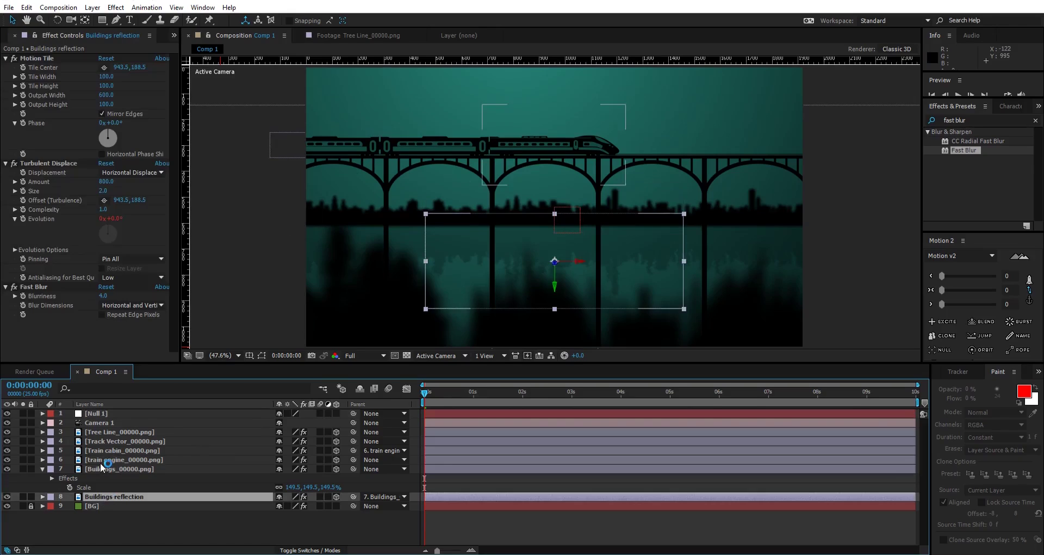
ctrl+click(106, 469)
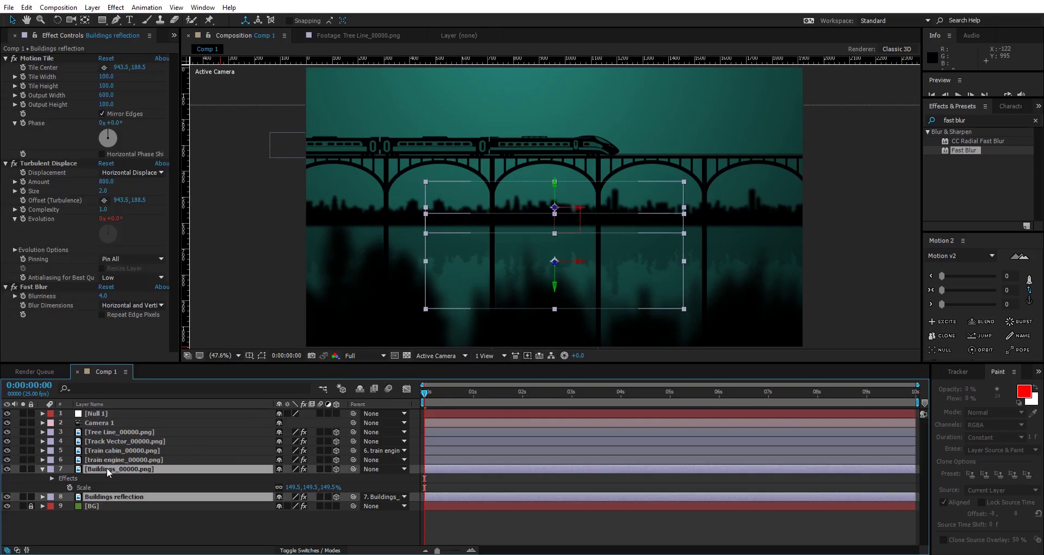
ctrl+click(99, 433)
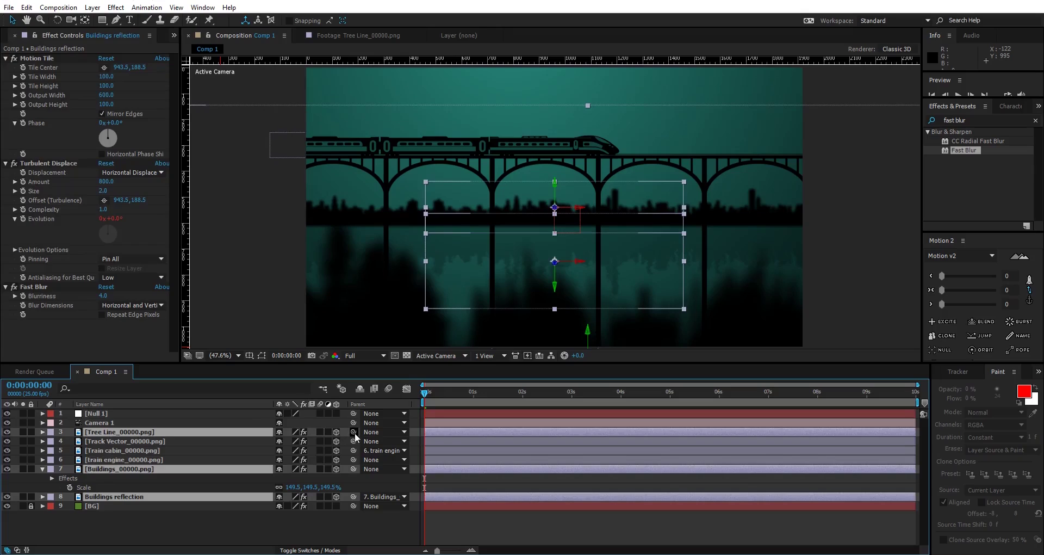
drag(353, 431, 111, 414)
click(113, 443)
drag(353, 441, 92, 410)
Animate the null's Position with a keyframe at the first frame and another at the last frame, moved far left in X
click(97, 414)
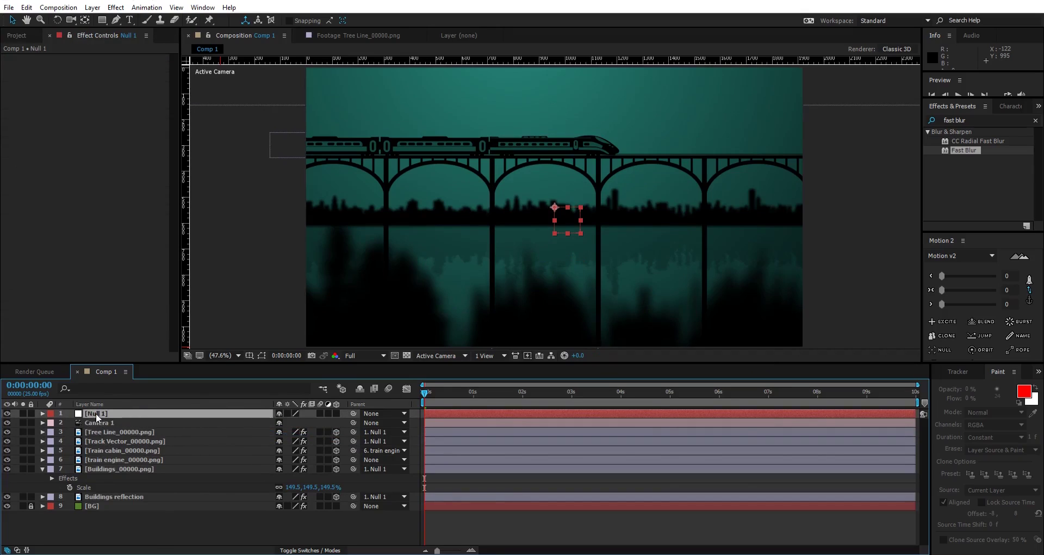
key(p)
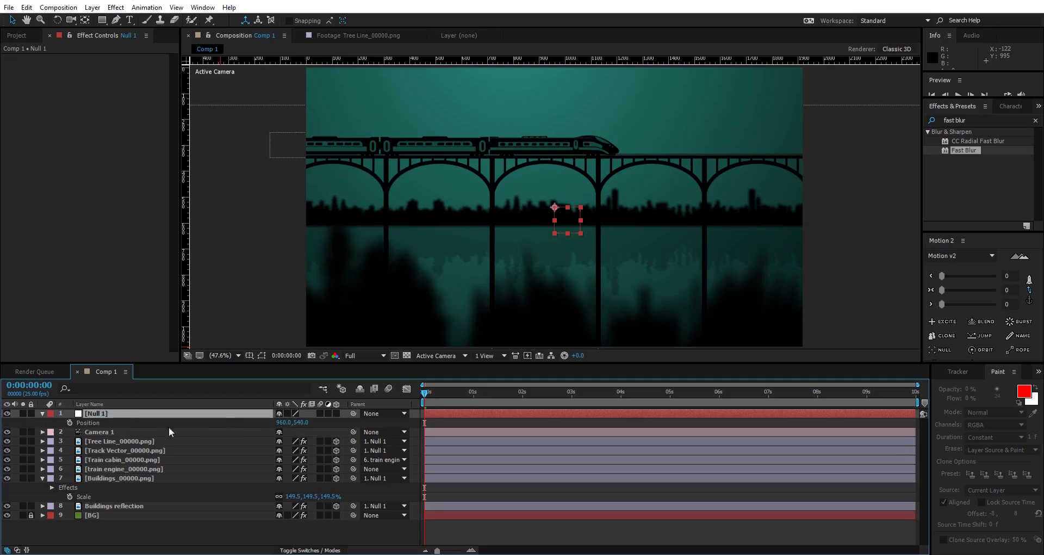
click(69, 424)
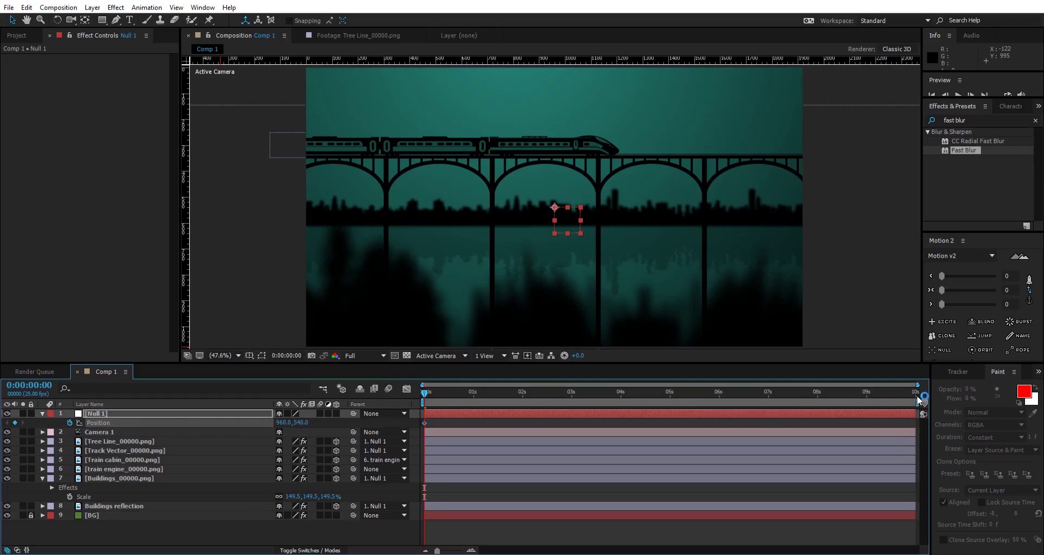
click(918, 400)
drag(282, 428, 229, 424)
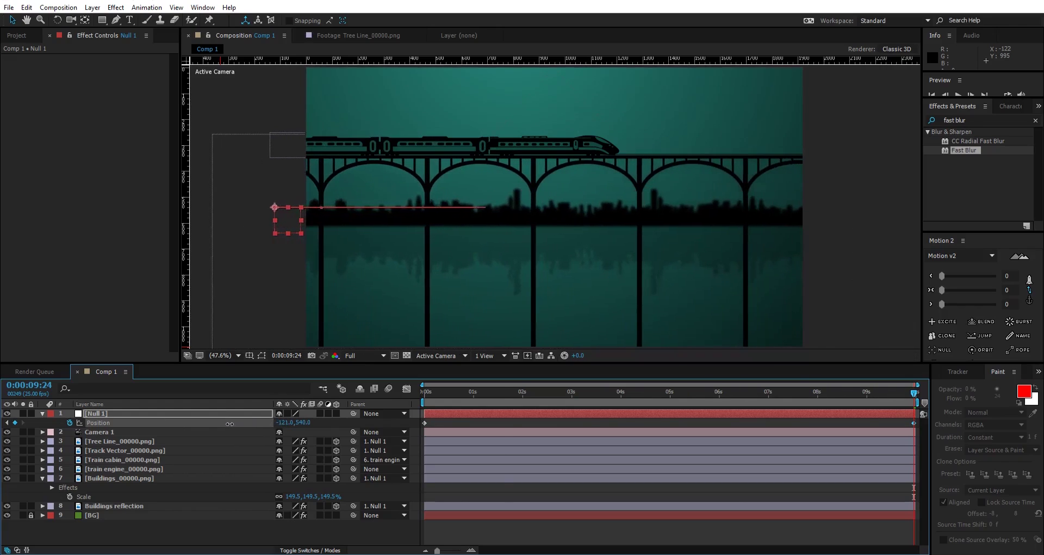
Check the motion around 0:00:01:18 and set the Tree Line layer's Motion Tile Output Width to 800
drag(501, 392, 508, 392)
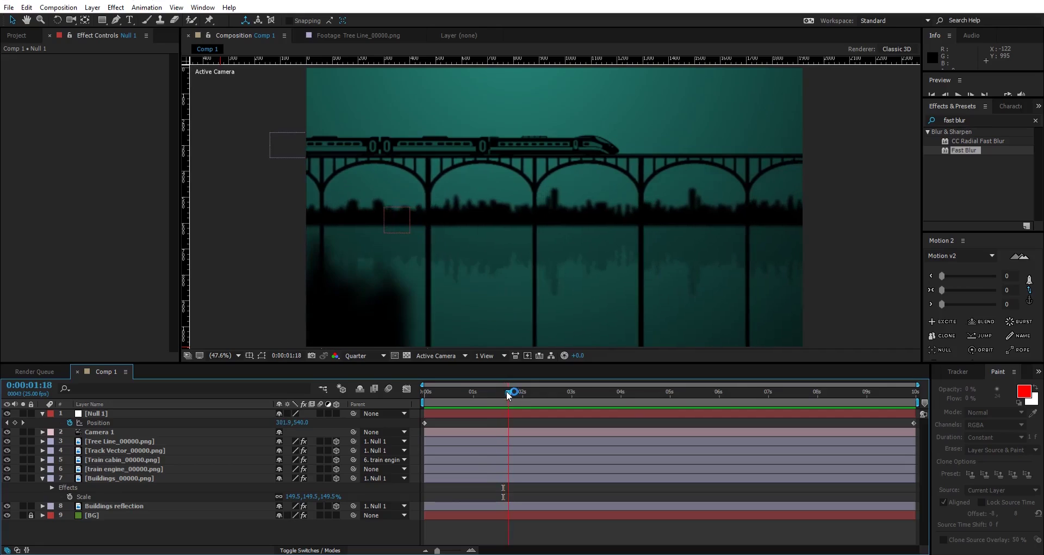
click(112, 441)
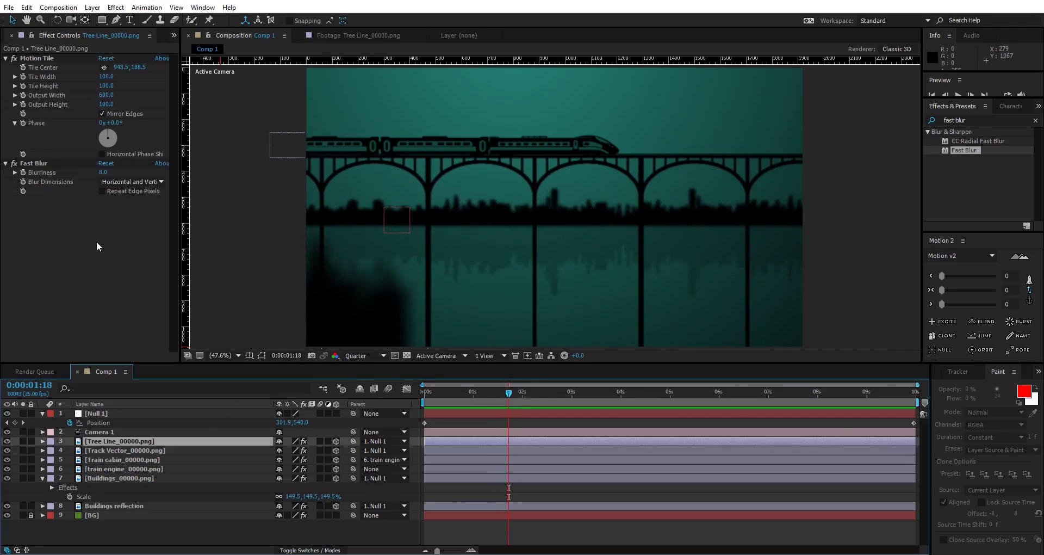
click(106, 94)
text(800)
key(Return)
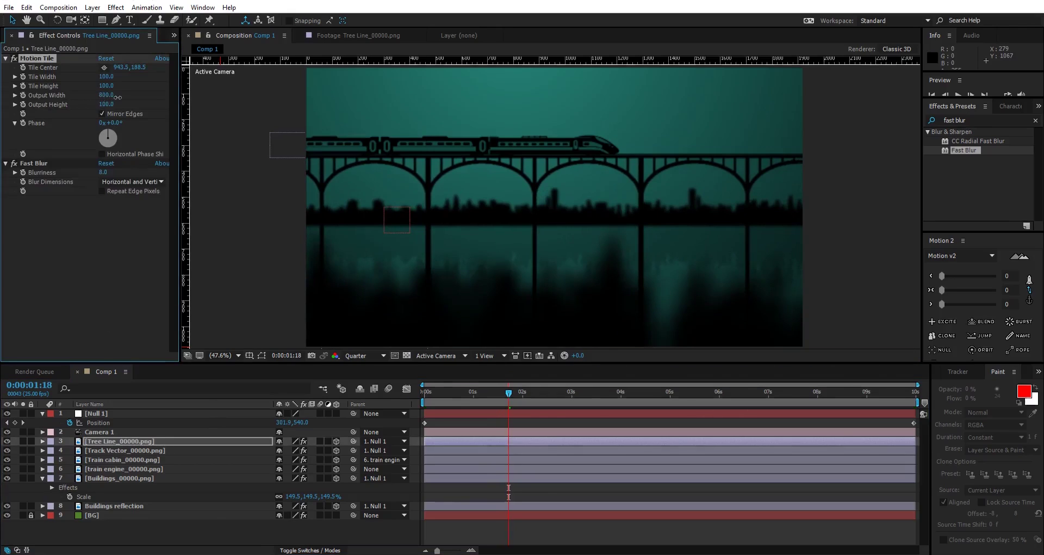
Raise the Tree Line layer's Motion Tile Output Width to 3840 and check its coverage through to the last frame
drag(117, 97, 187, 97)
drag(550, 393, 755, 407)
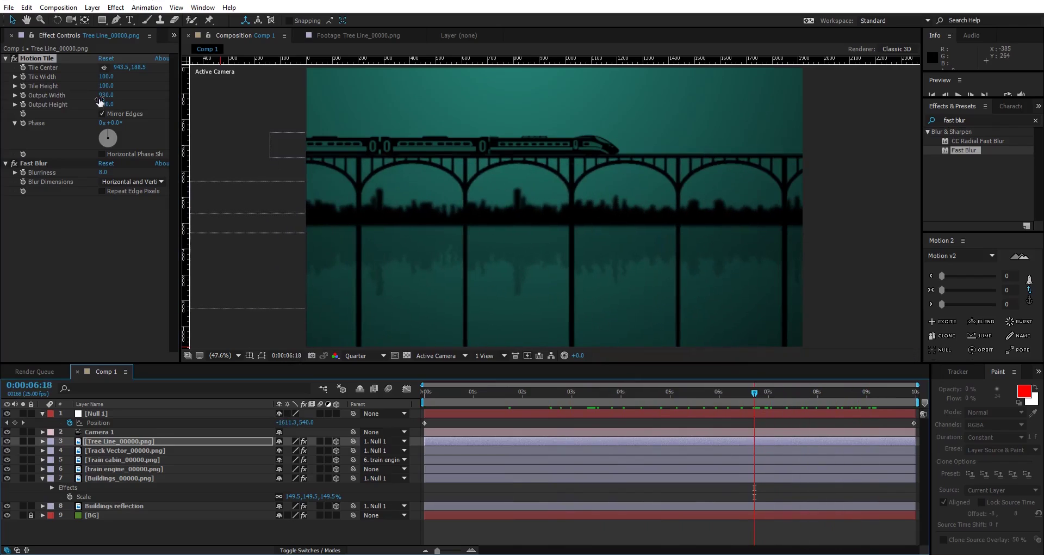
drag(103, 95, 219, 103)
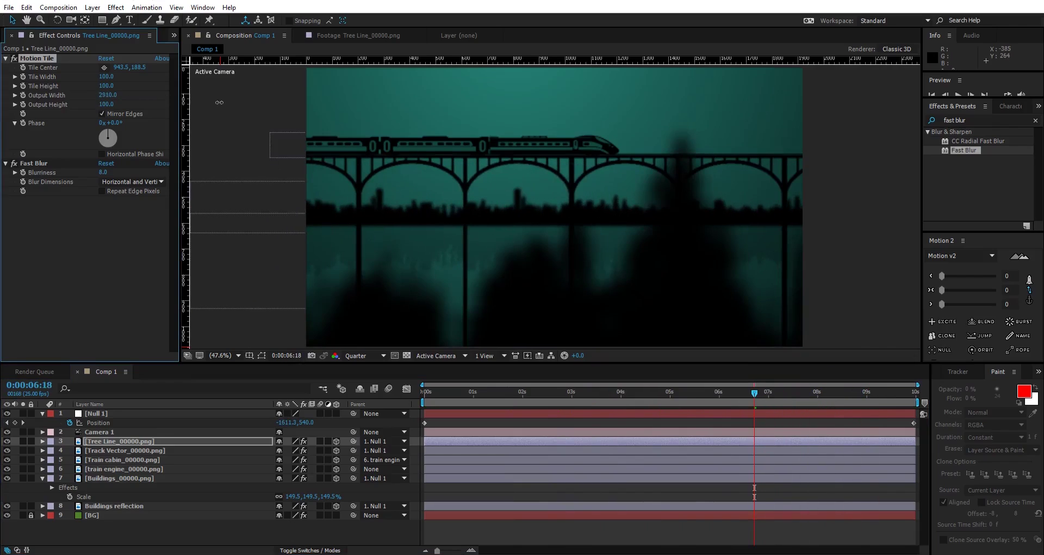
key(space)
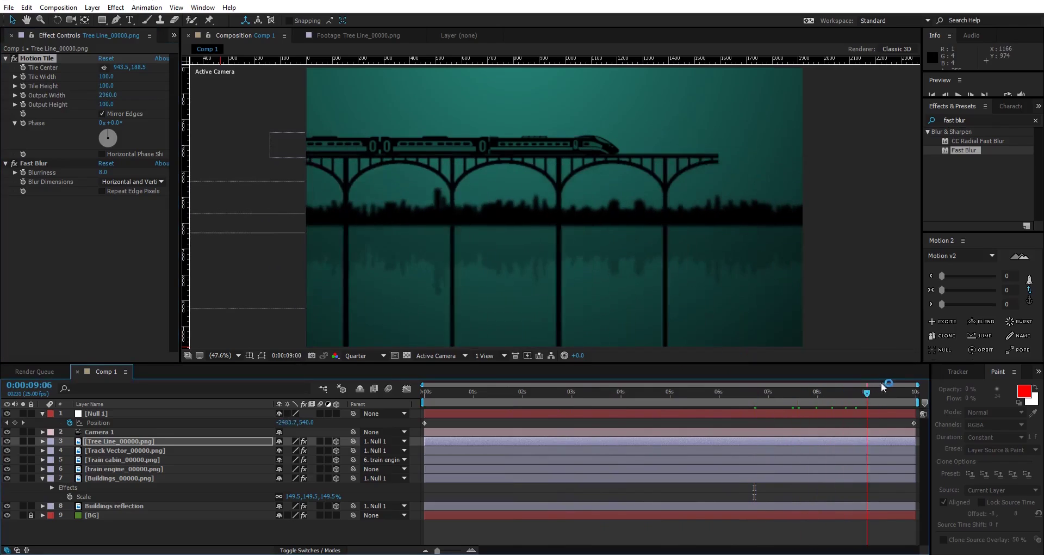
drag(107, 94, 171, 113)
drag(895, 389, 916, 390)
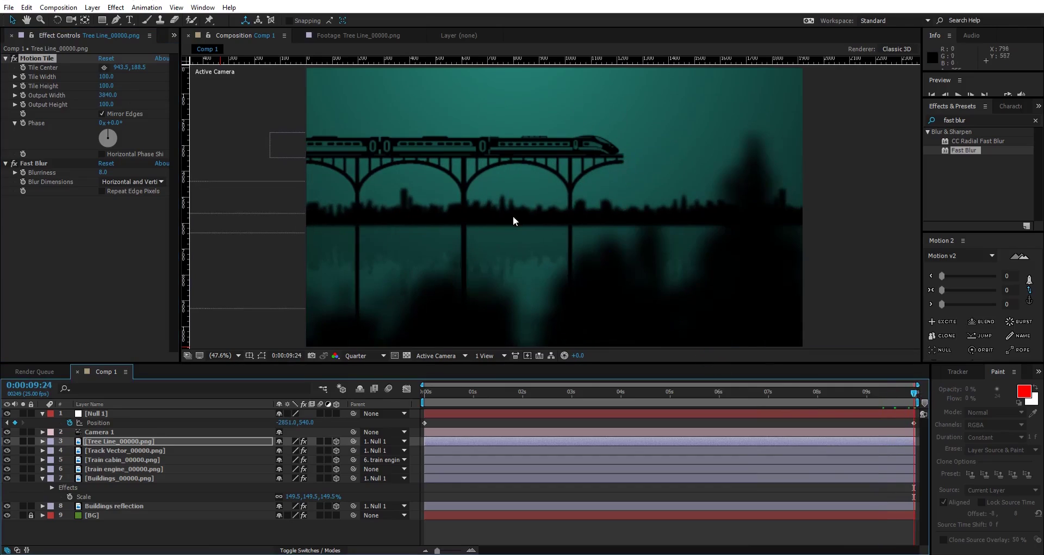
Set the Track Vector layer's Motion Tile Output Width to 2500 and check the motion over the final seconds of the timeline
click(99, 450)
drag(108, 132, 138, 143)
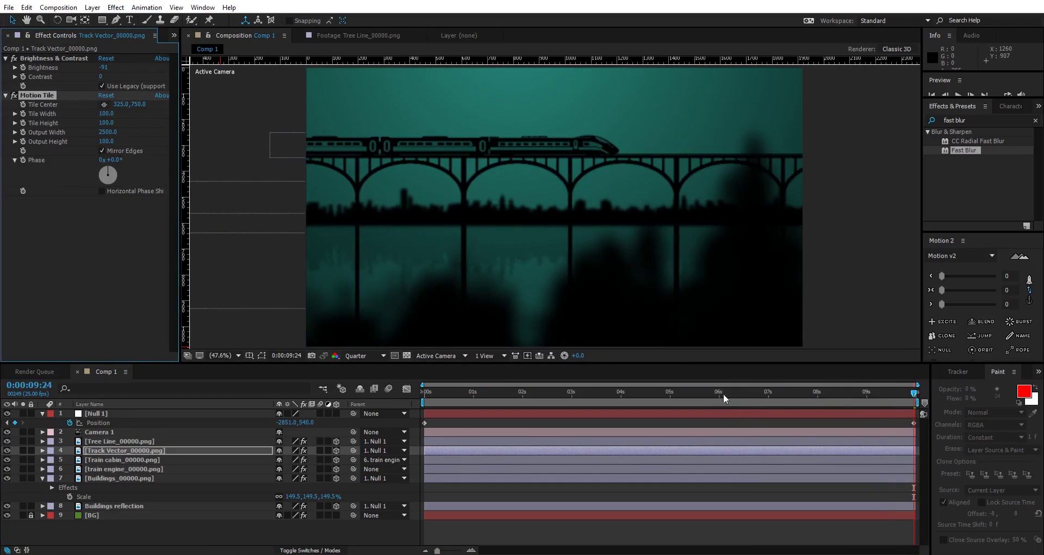
drag(724, 398, 872, 383)
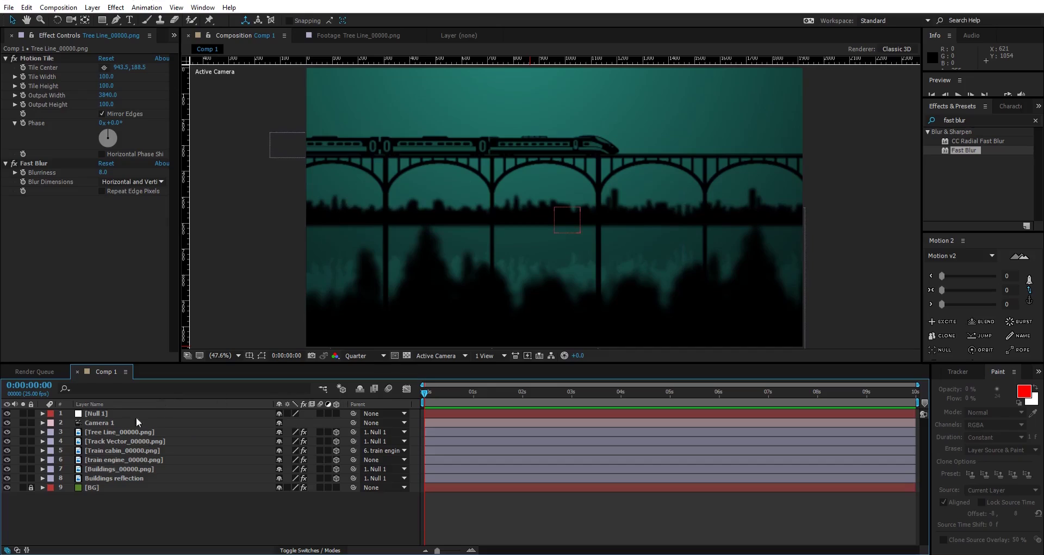
Try shifting Camera 1 vertically by setting its Point of Interest Y to 542 and adjusting its Position
click(108, 423)
click(42, 423)
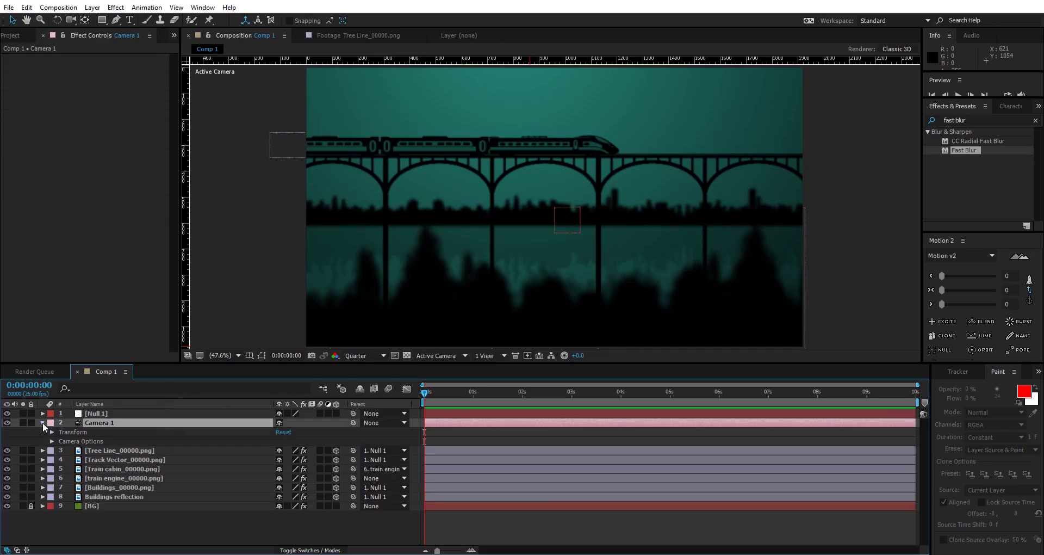
click(53, 432)
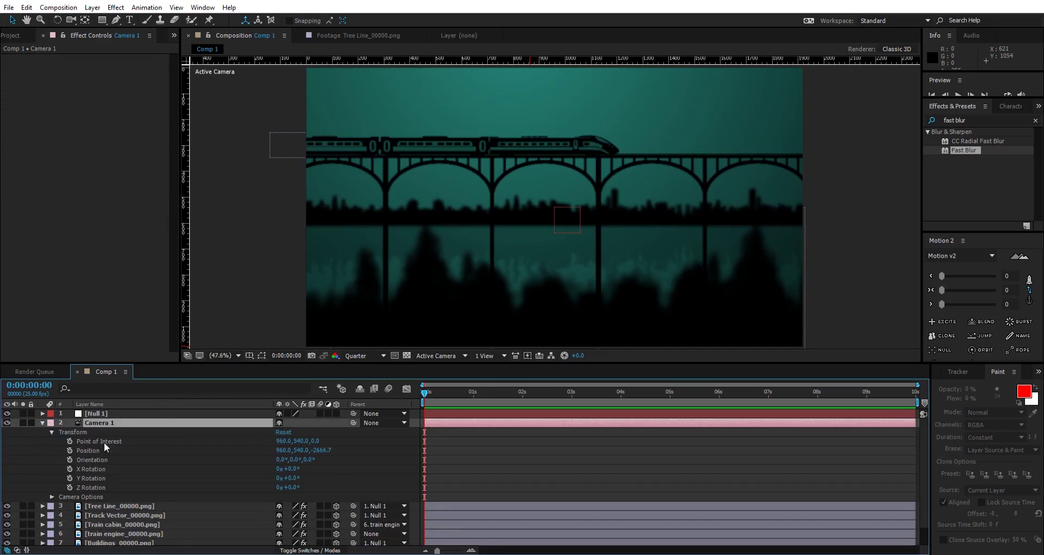
drag(305, 441, 299, 441)
click(299, 449)
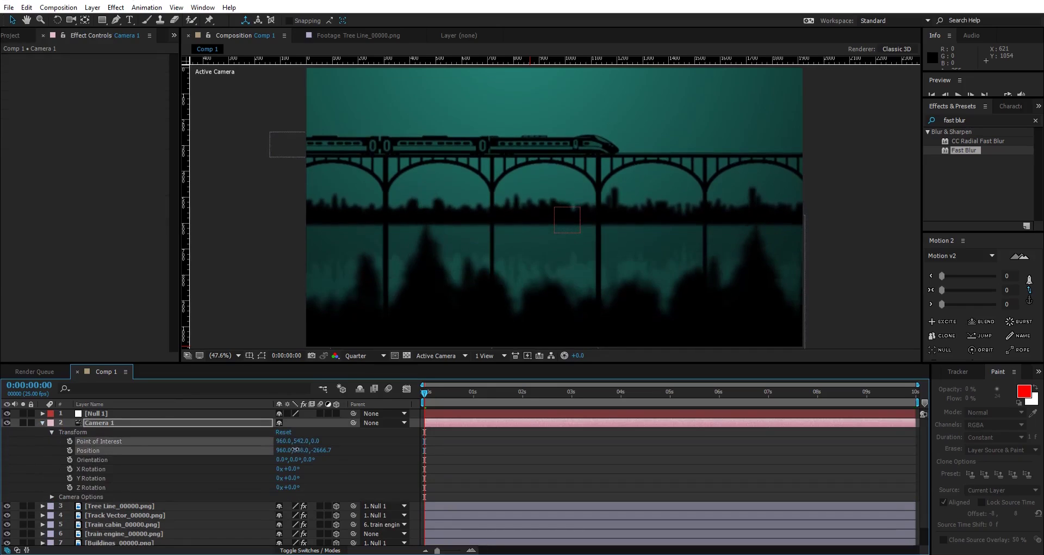
click(43, 422)
click(200, 500)
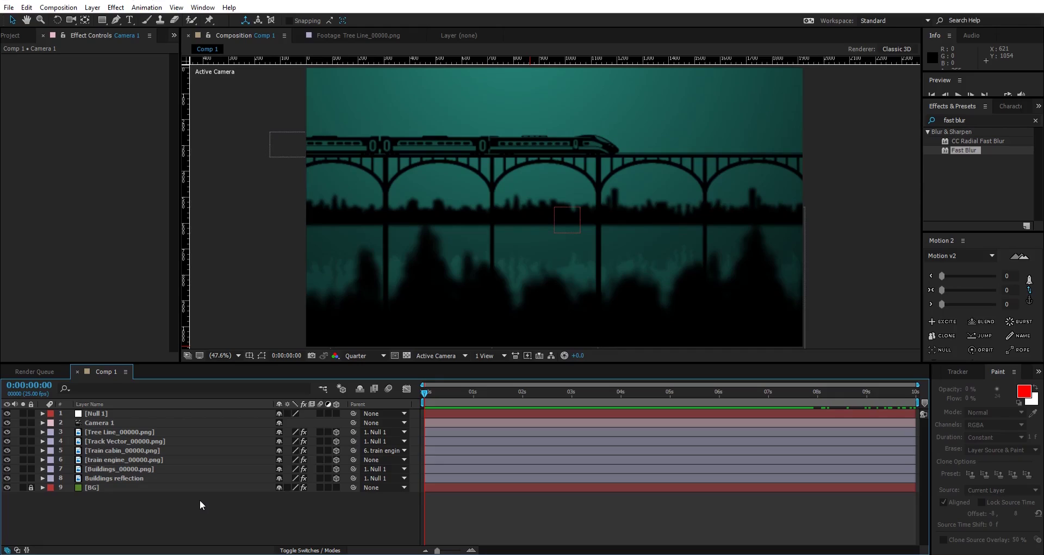